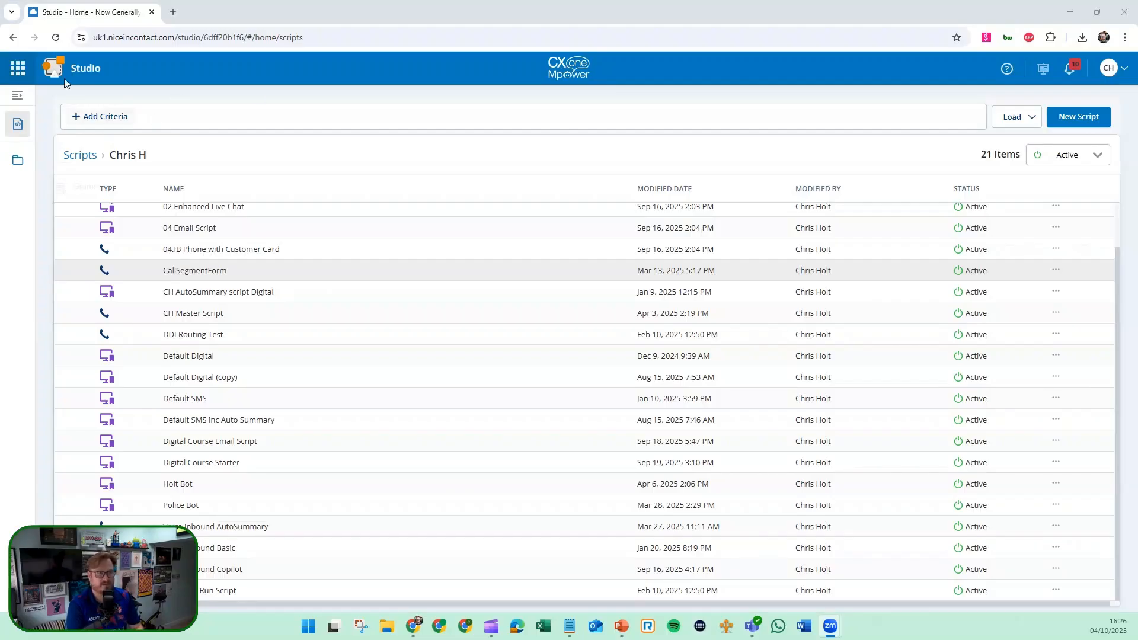
- View the list of available applications and return to the scripts list
left_click(22, 71)
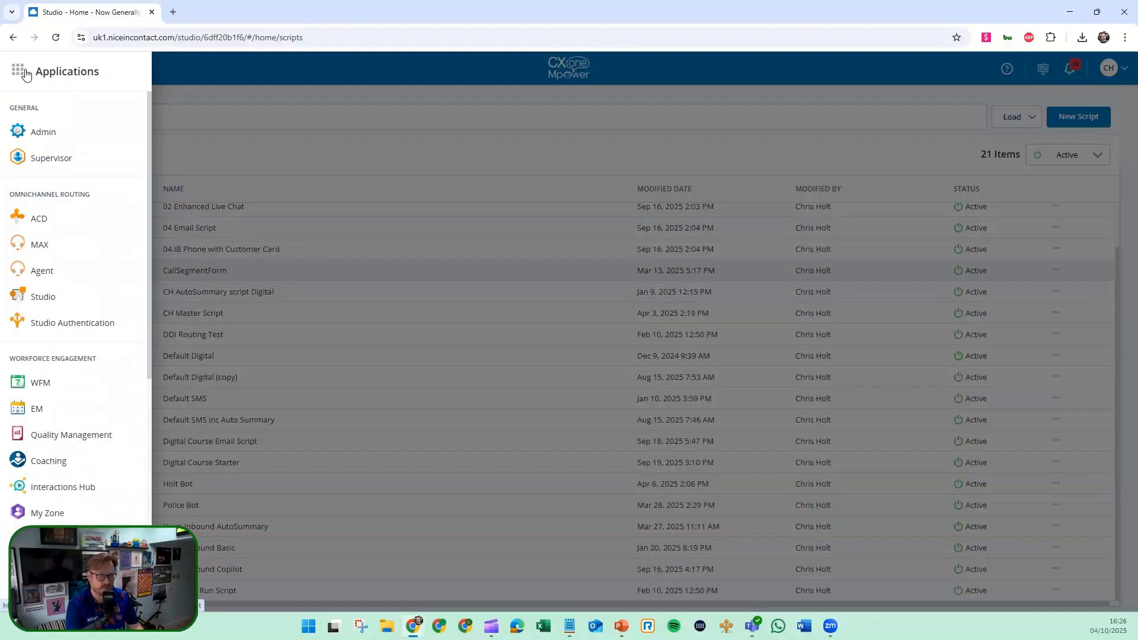
left_click(255, 98)
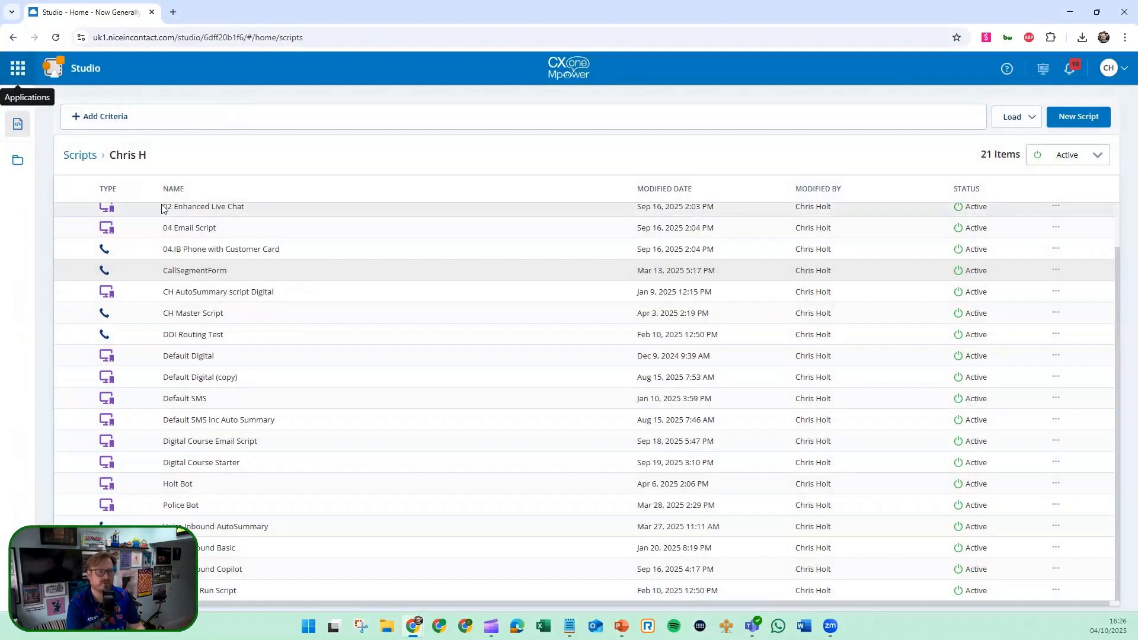
scroll(196, 300, "up", 1)
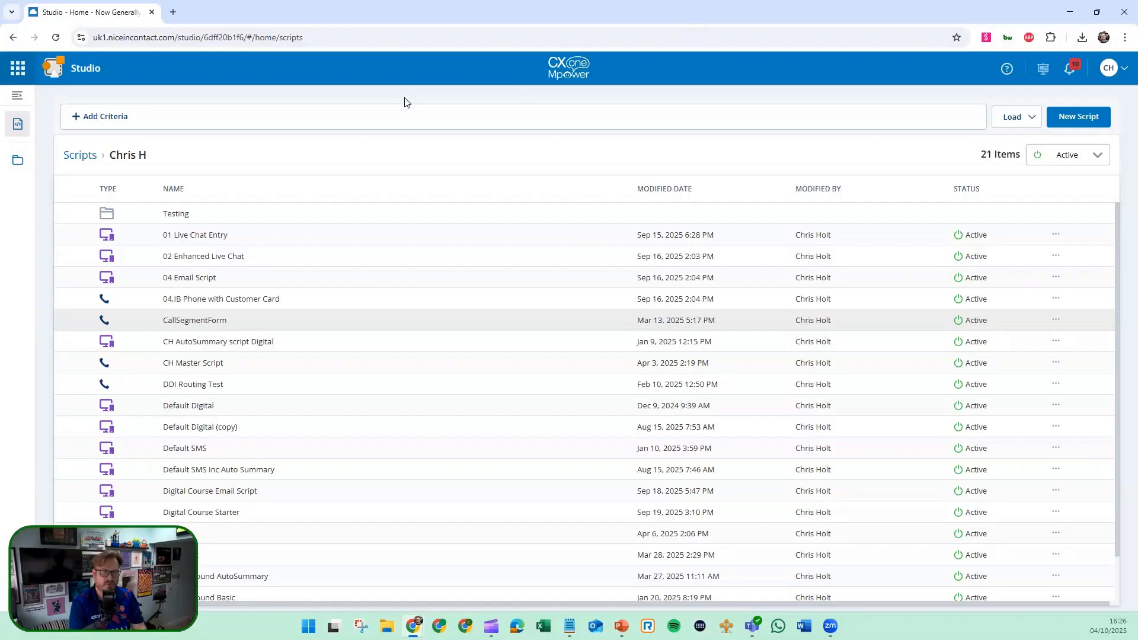
- View the Grammars file folders, return to the scripts list and dismiss the error notification
left_click(17, 101)
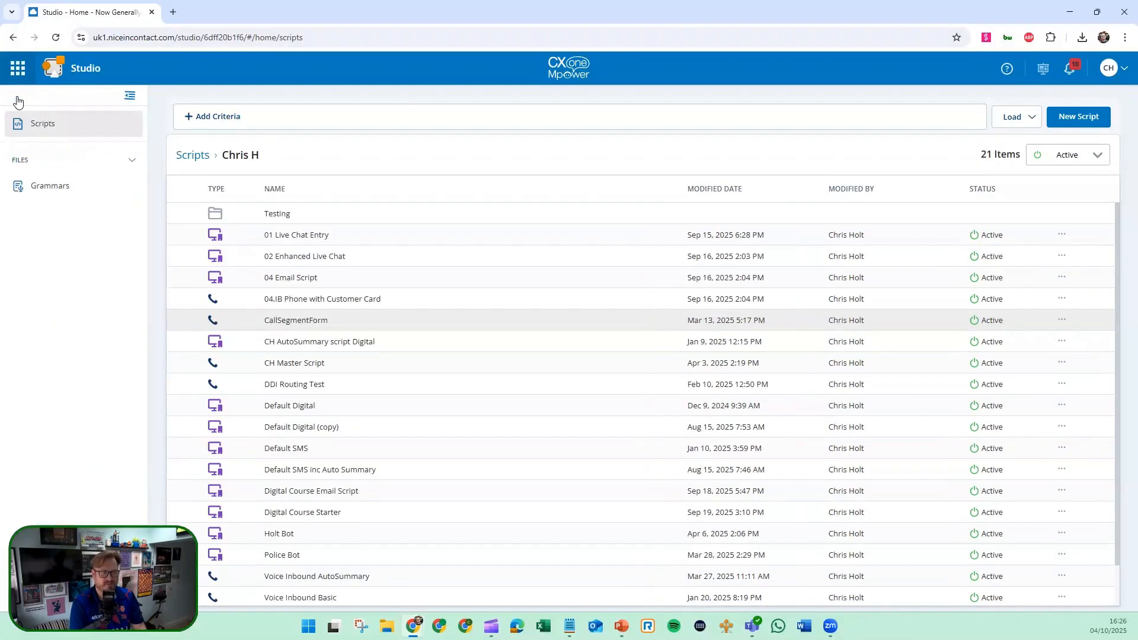
left_click(42, 189)
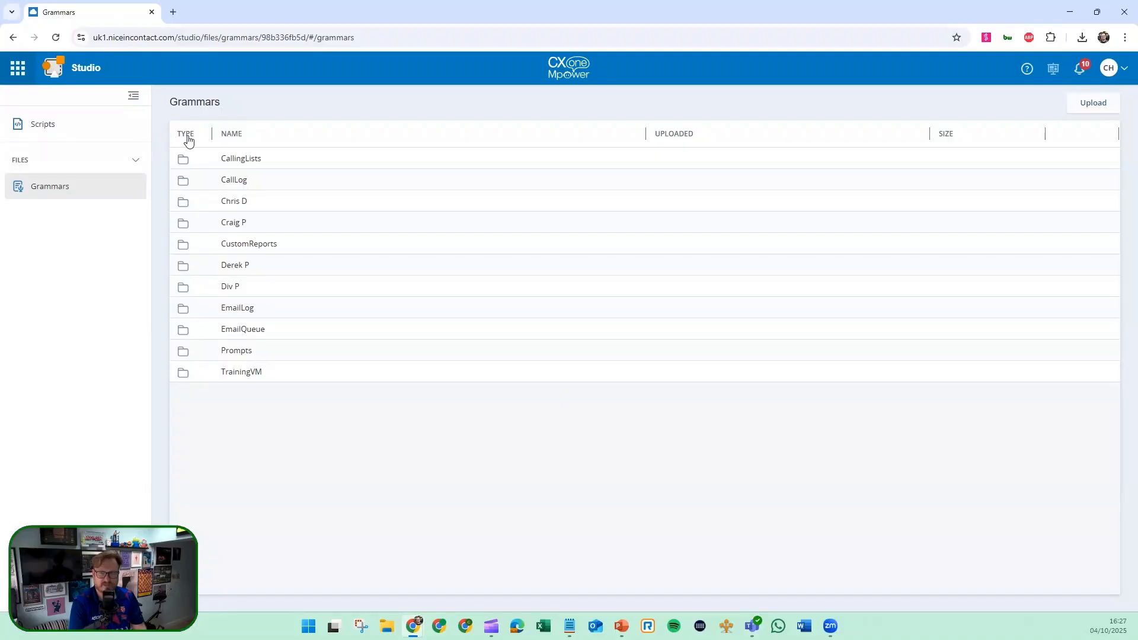
left_click(39, 129)
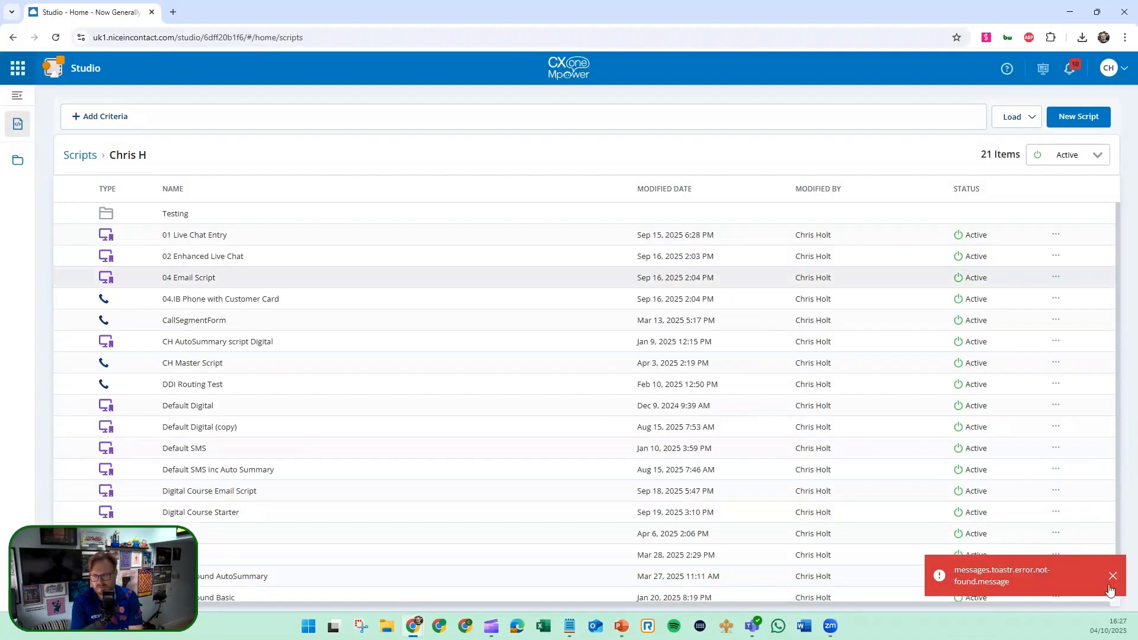
left_click(1113, 578)
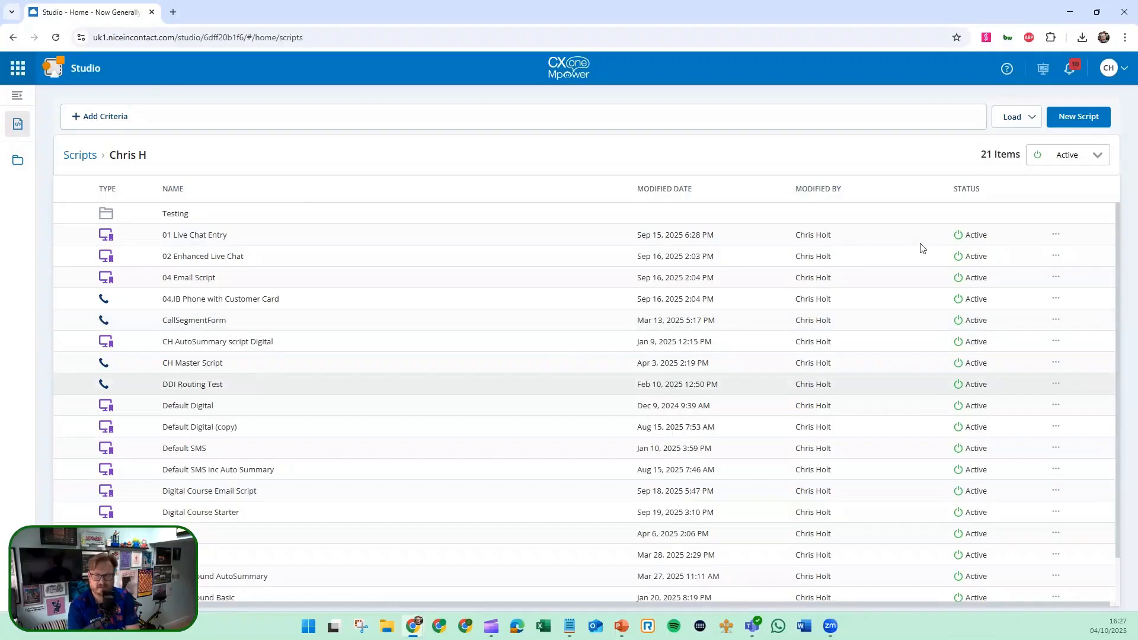
- Export the 01 Live Chat Entry script as a JSON file named "01 Live Chat Entry" to the Downloads folder
left_click(1057, 235)
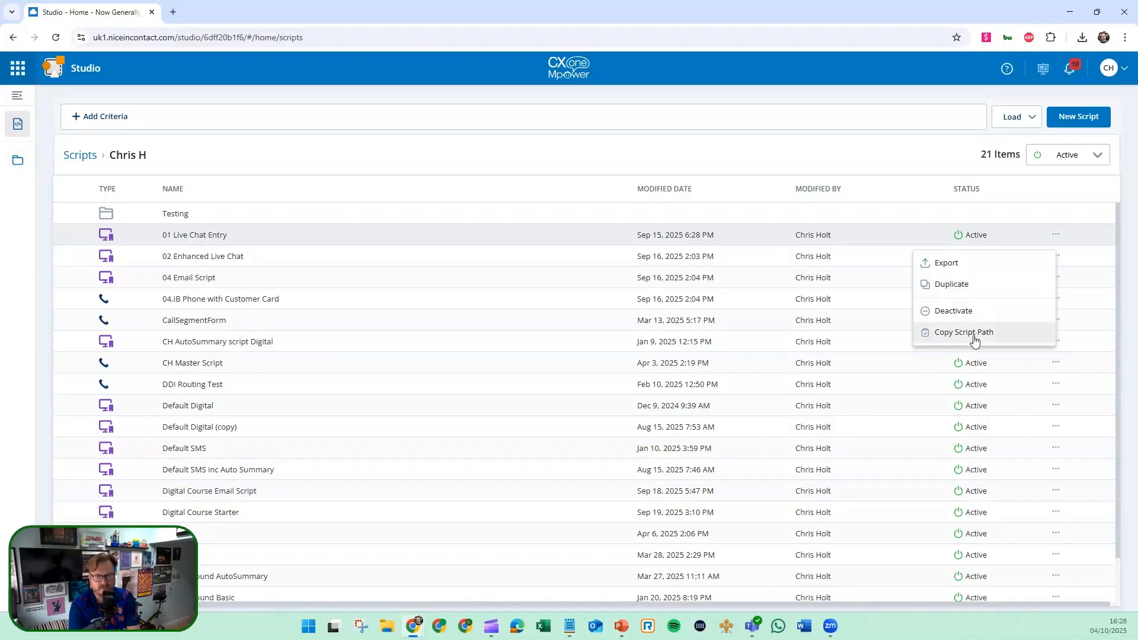
left_click(954, 269)
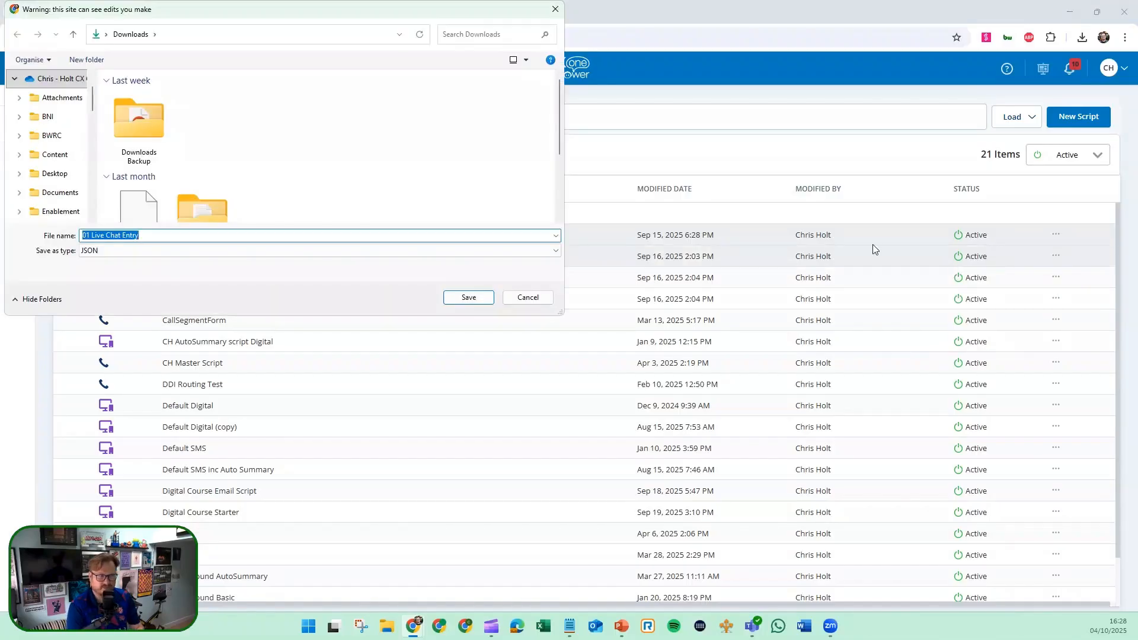
left_click(469, 299)
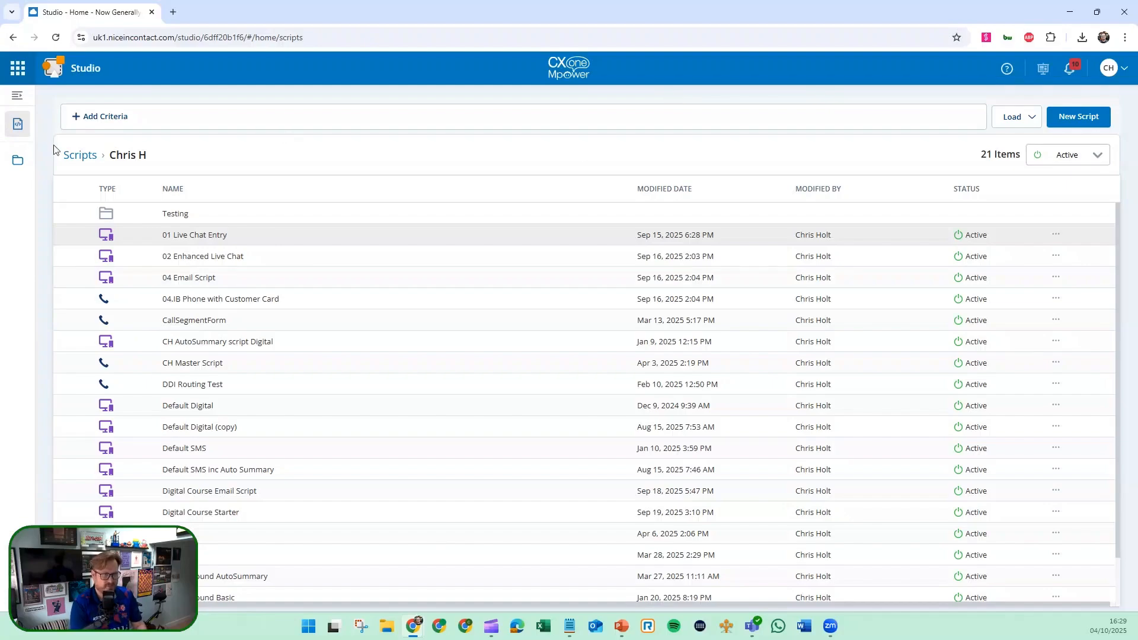
- Search the scripts by script name for "copilot" and clear the search criterion after reviewing the matches
left_click(77, 121)
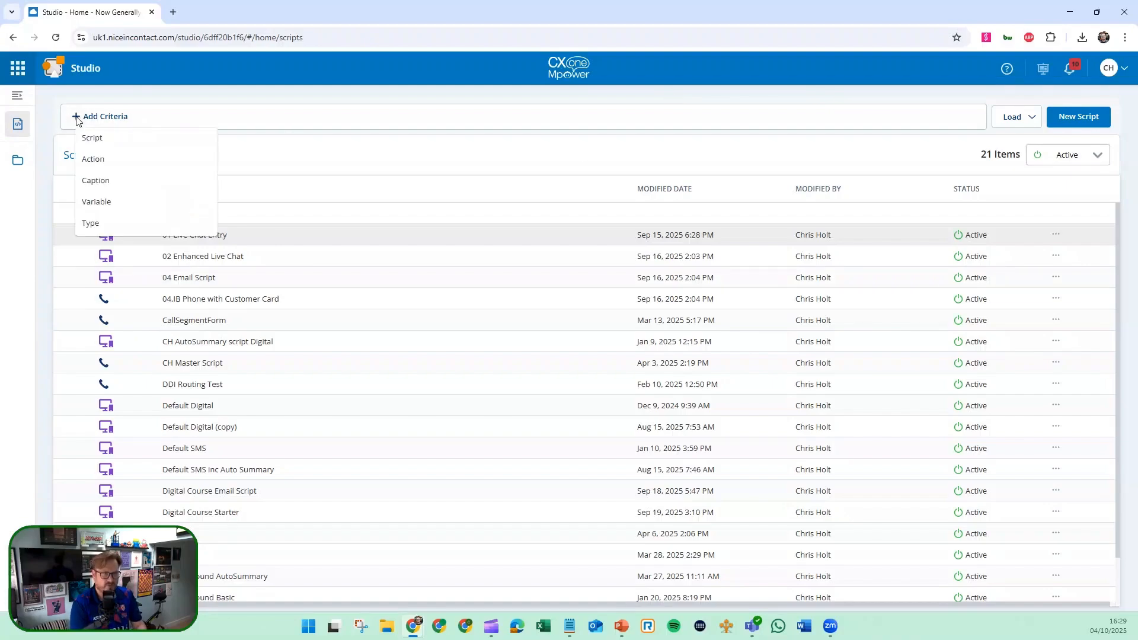
left_click(120, 139)
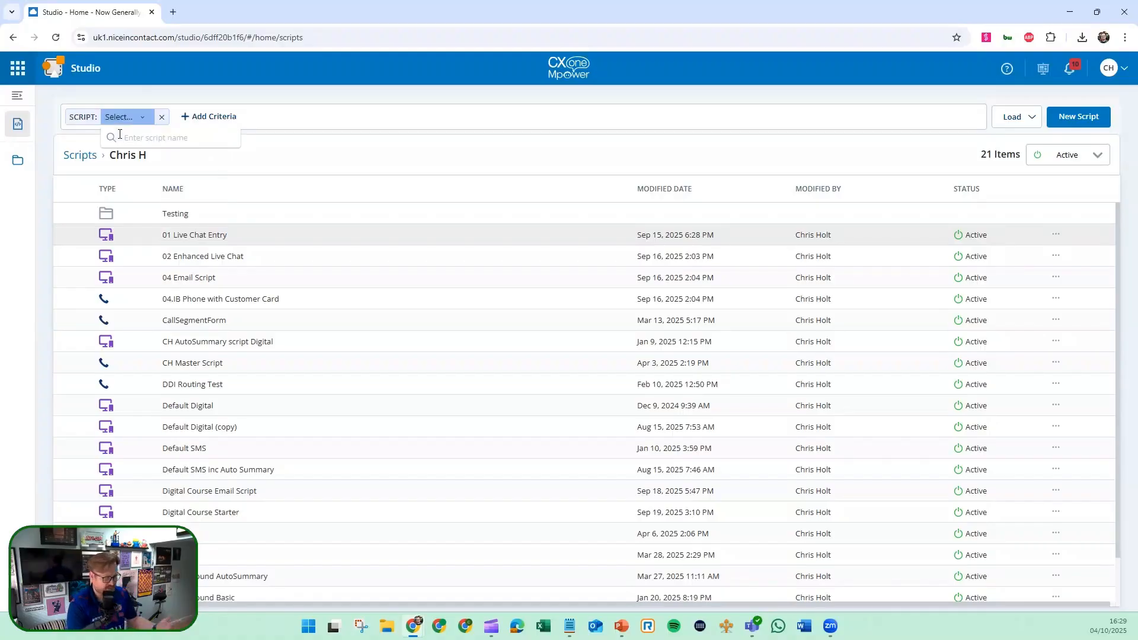
type("copilot")
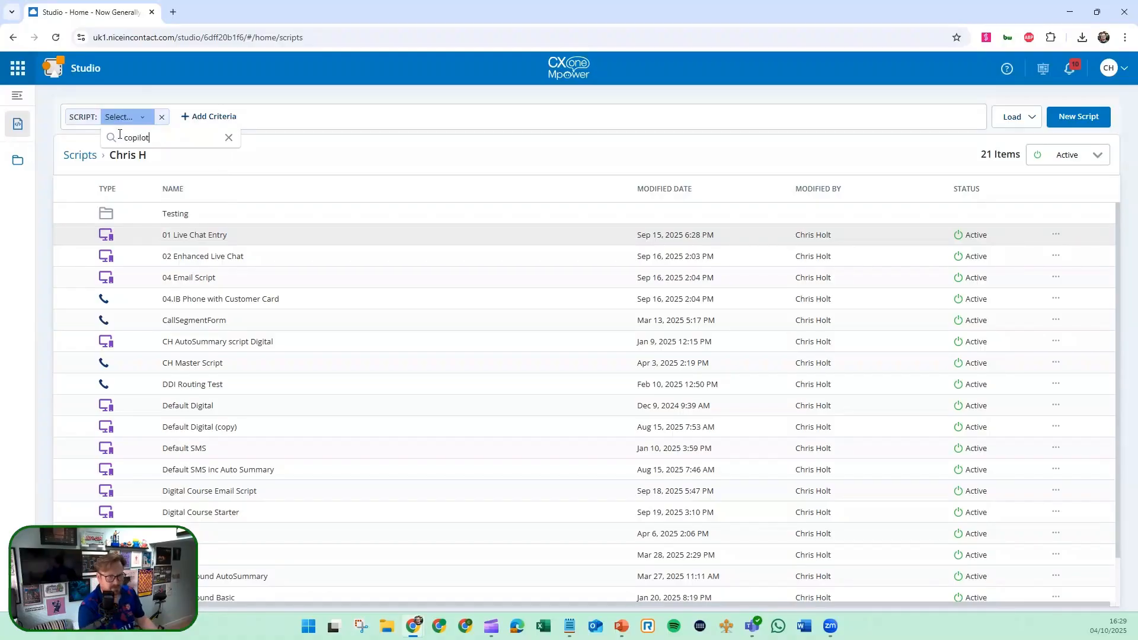
key("Return")
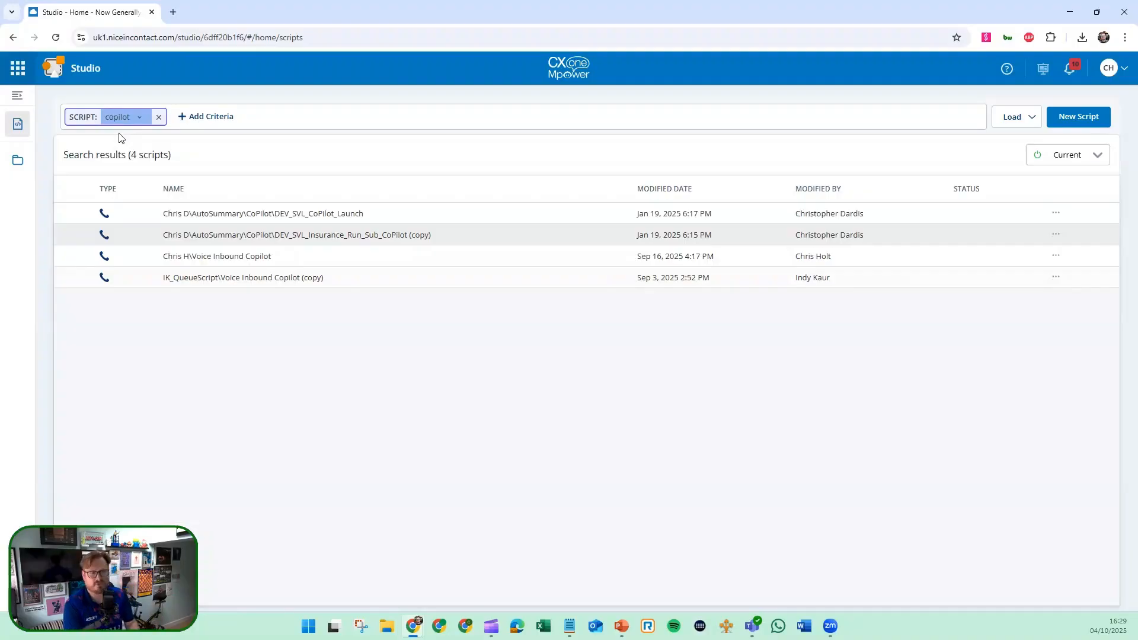
left_click(158, 117)
- Add an Action search criterion and look up the actions matching "assist"
left_click(115, 118)
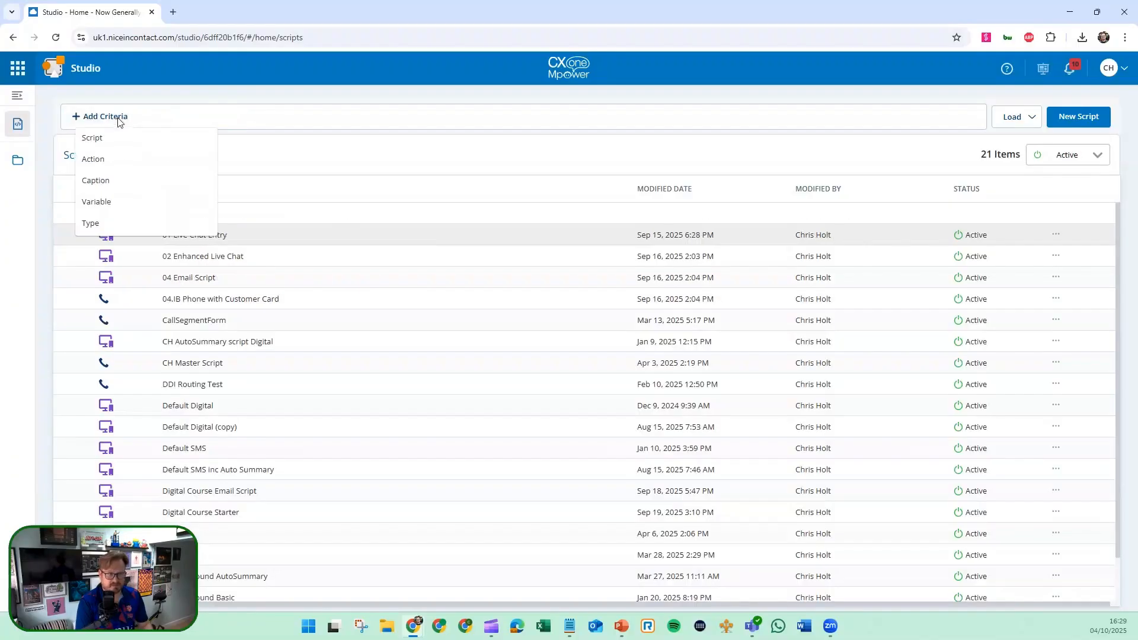
left_click(121, 159)
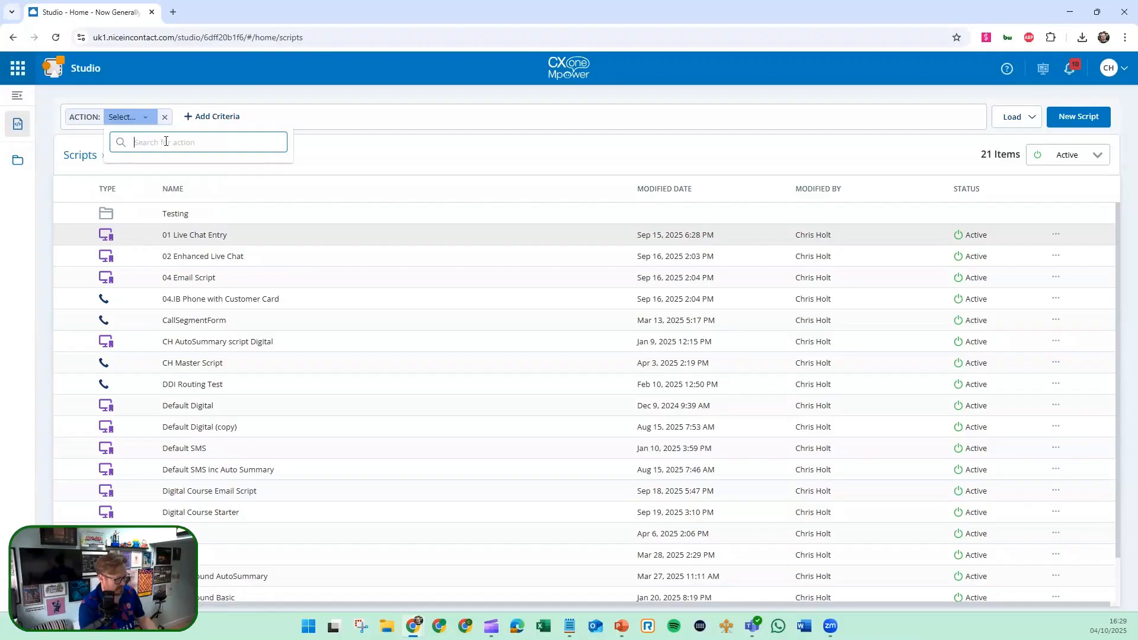
type("ass")
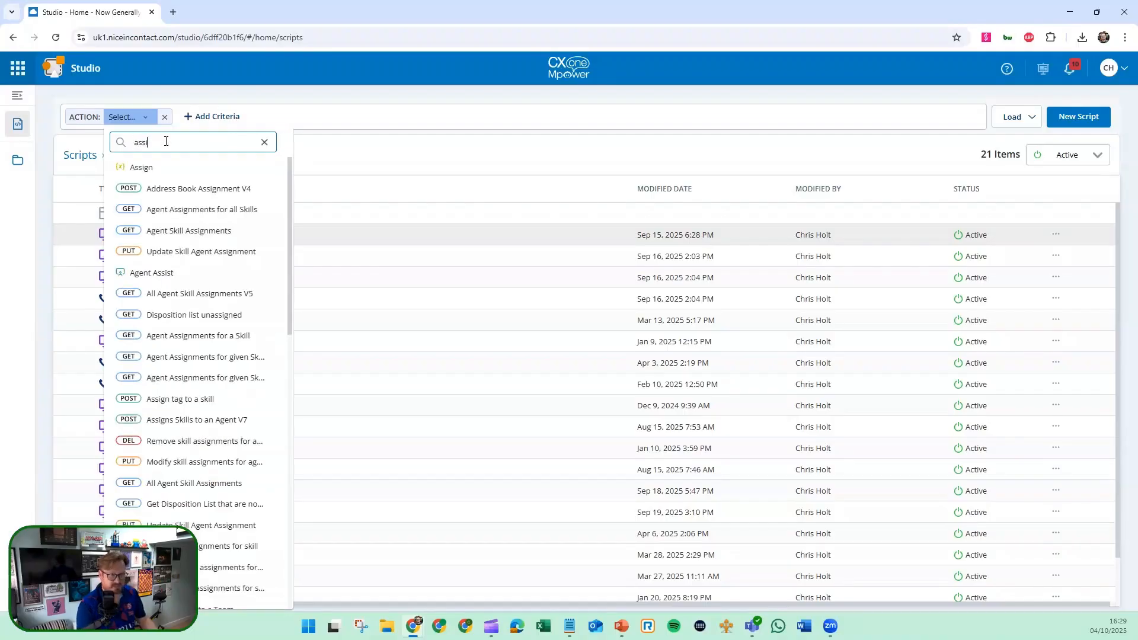
type("ist")
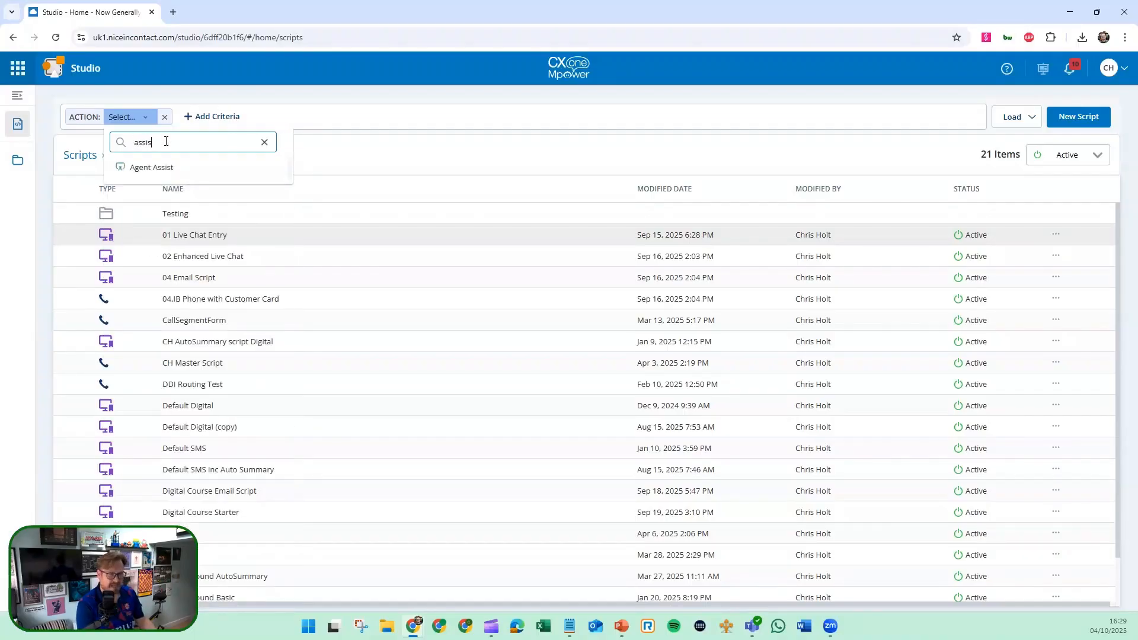
- Shorten the action search to "a" and browse the range of available script actions
key("BackSpace")
key("BackSpace")
type("a")
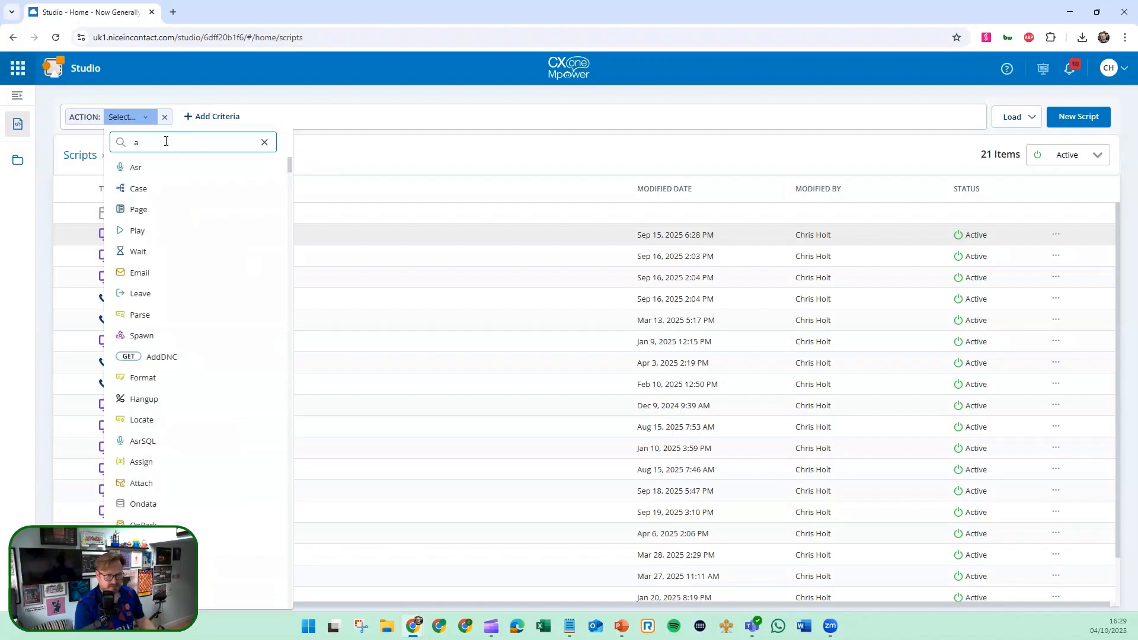
scroll(166, 224, "down", 12)
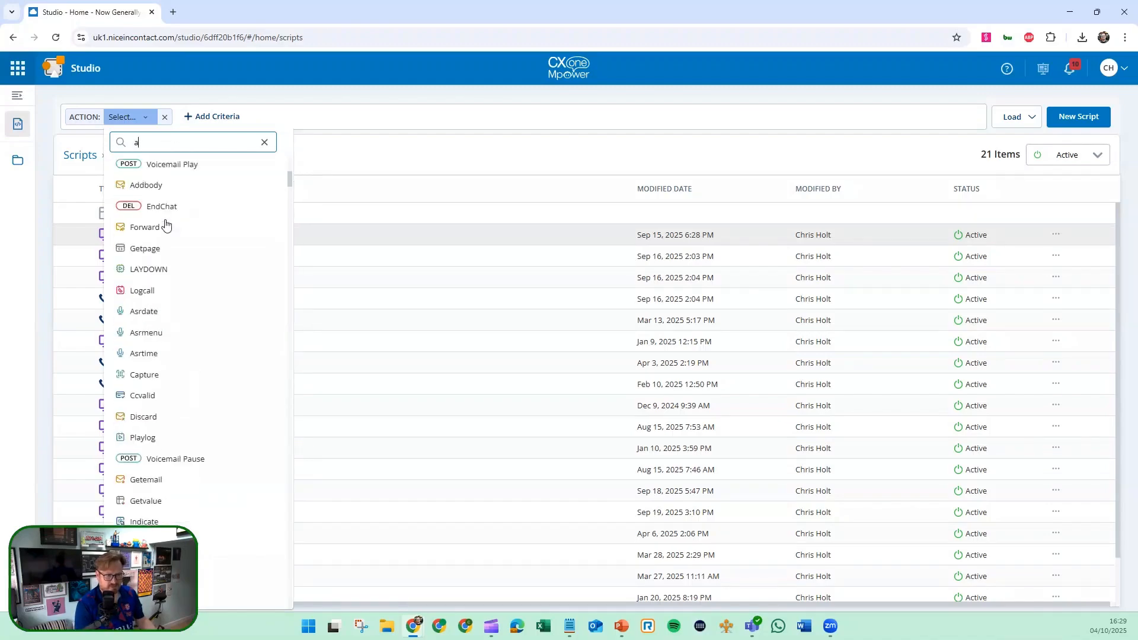
scroll(166, 224, "down", 10)
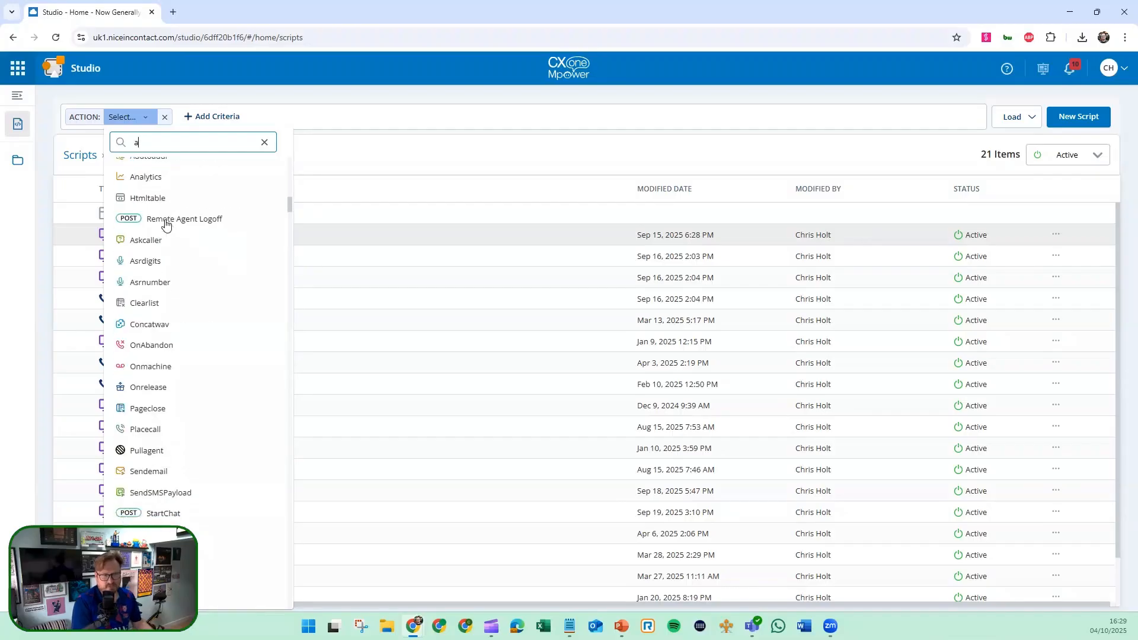
scroll(172, 224, "down", 3)
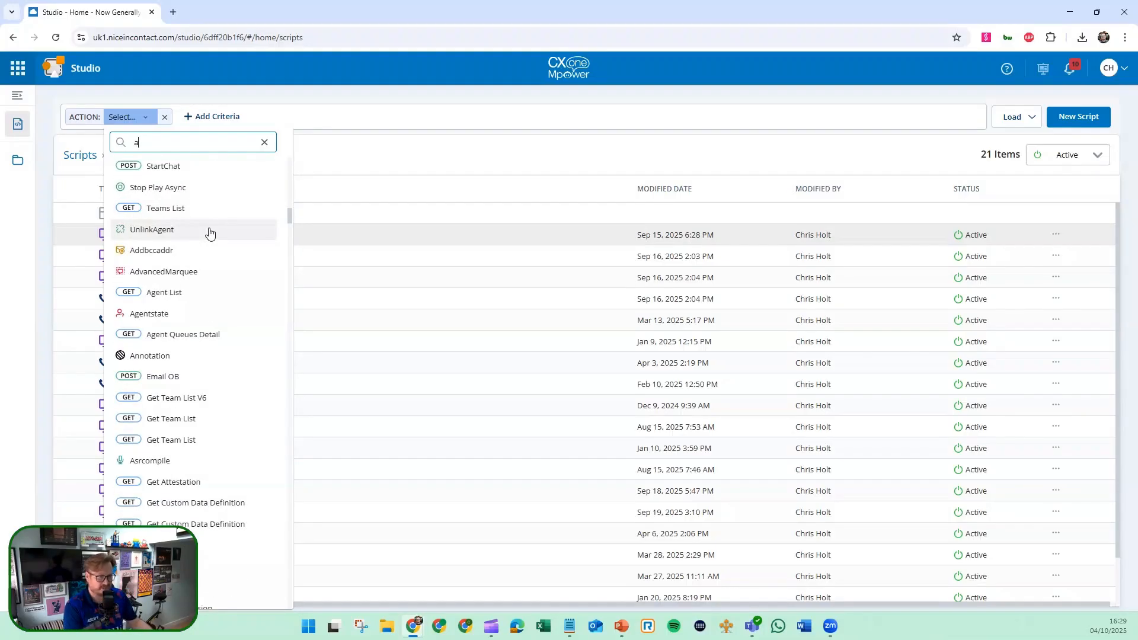
scroll(209, 233, "down", 5)
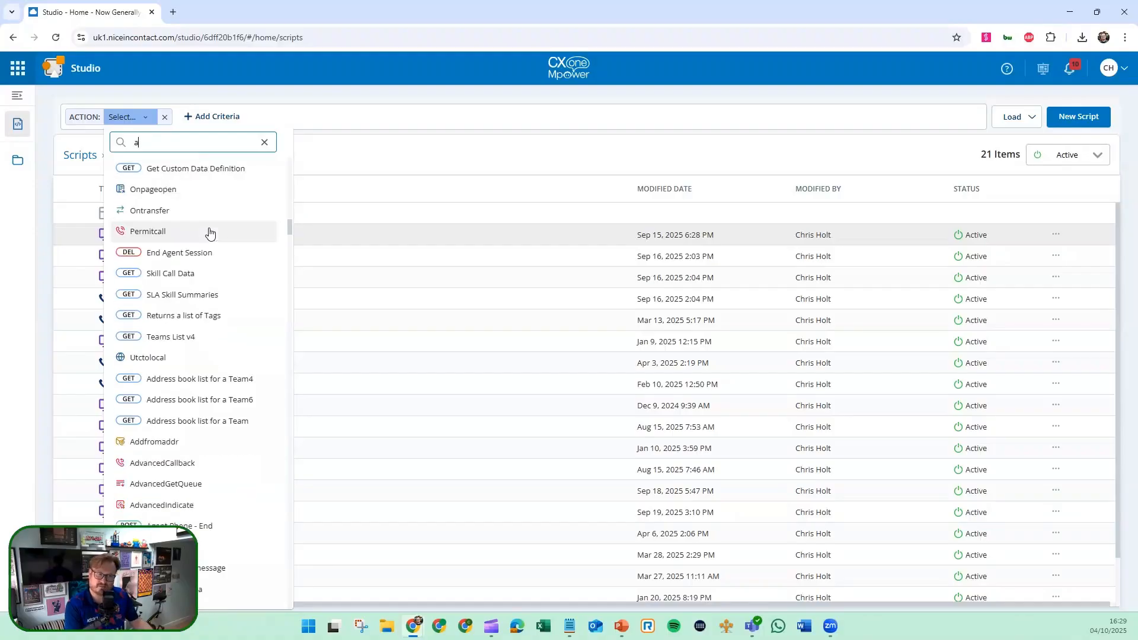
scroll(209, 233, "down", 7)
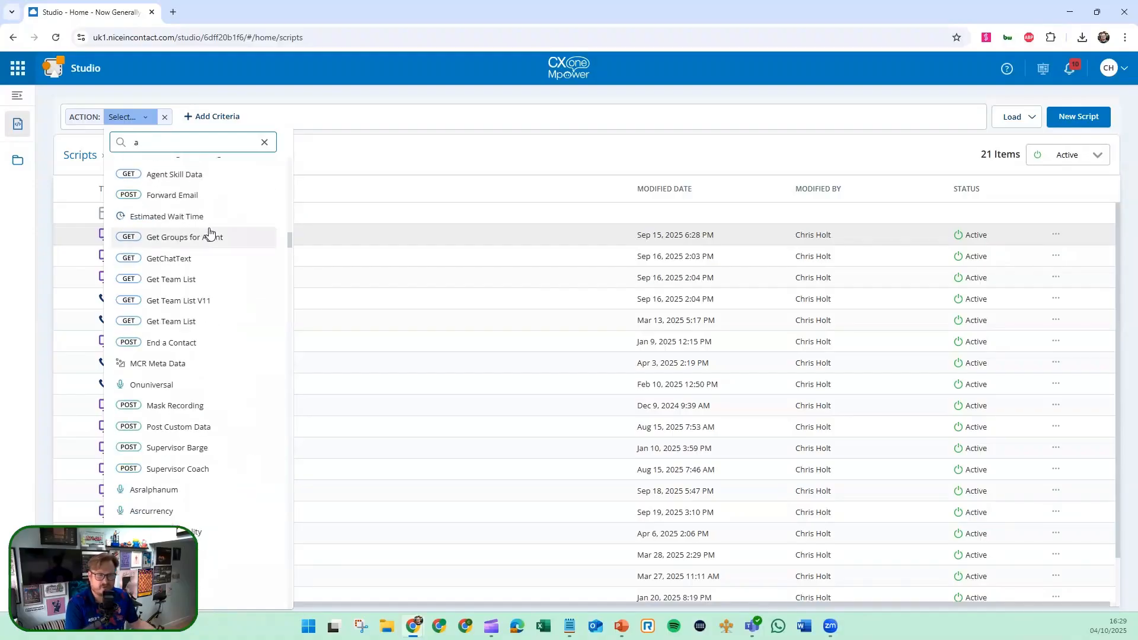
scroll(209, 233, "down", 4)
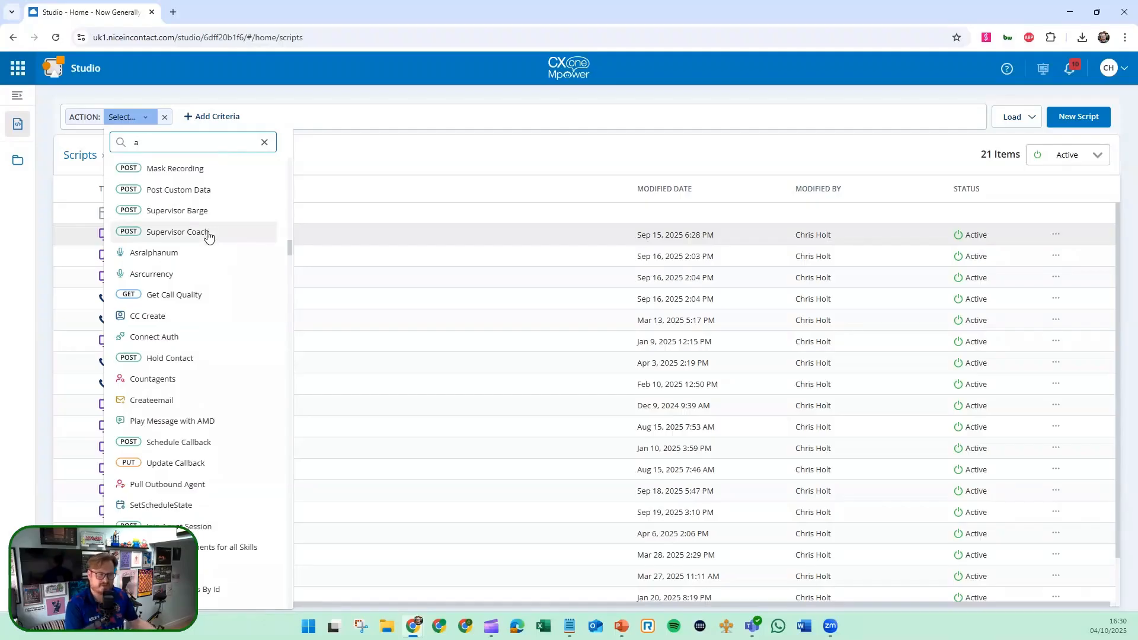
scroll(209, 234, "down", 7)
scroll(209, 236, "down", 8)
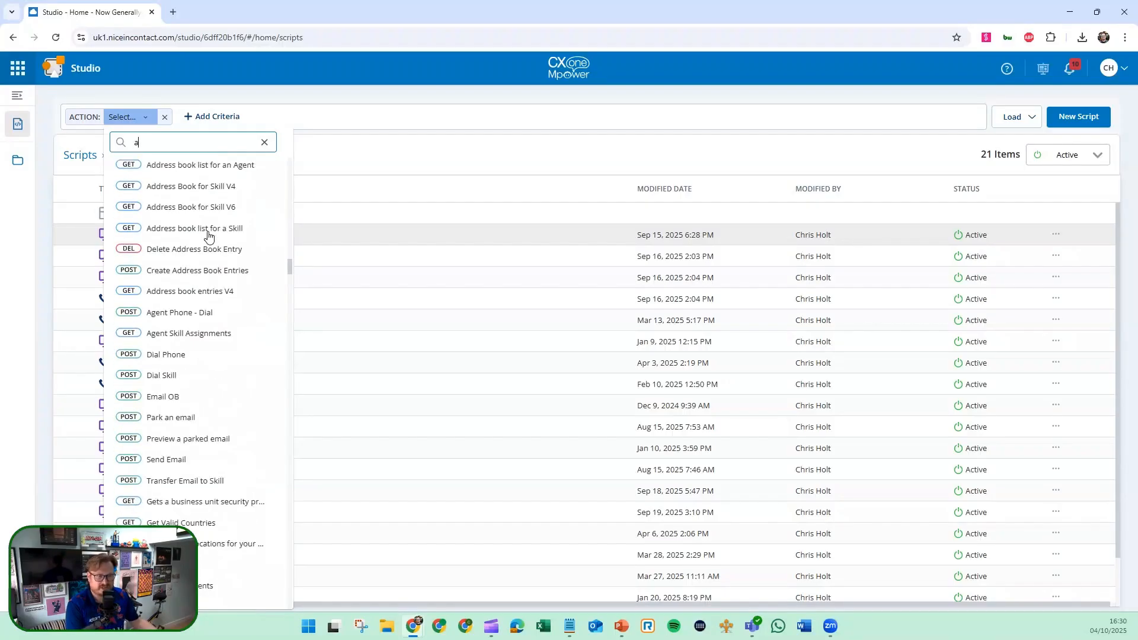
scroll(209, 236, "down", 10)
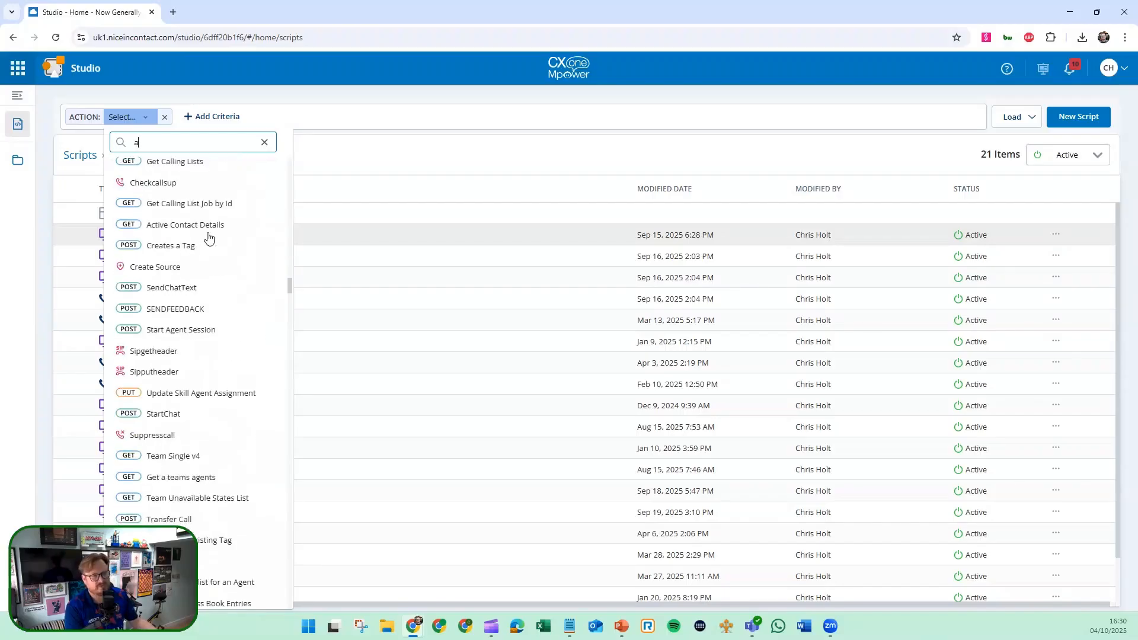
scroll(209, 237, "down", 1)
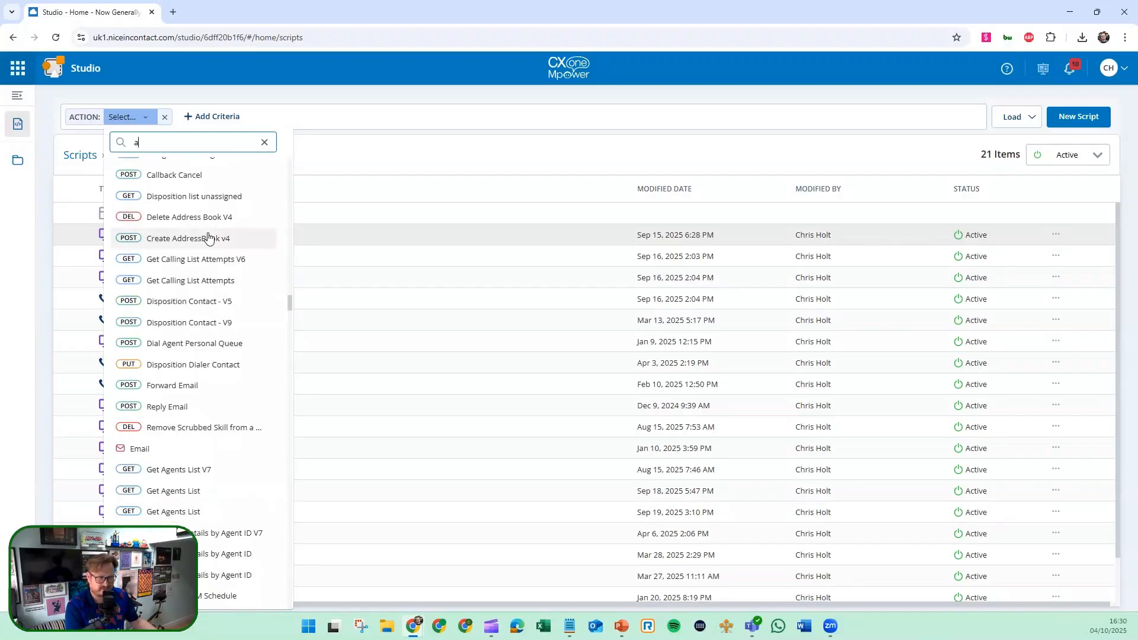
scroll(208, 237, "down", 12)
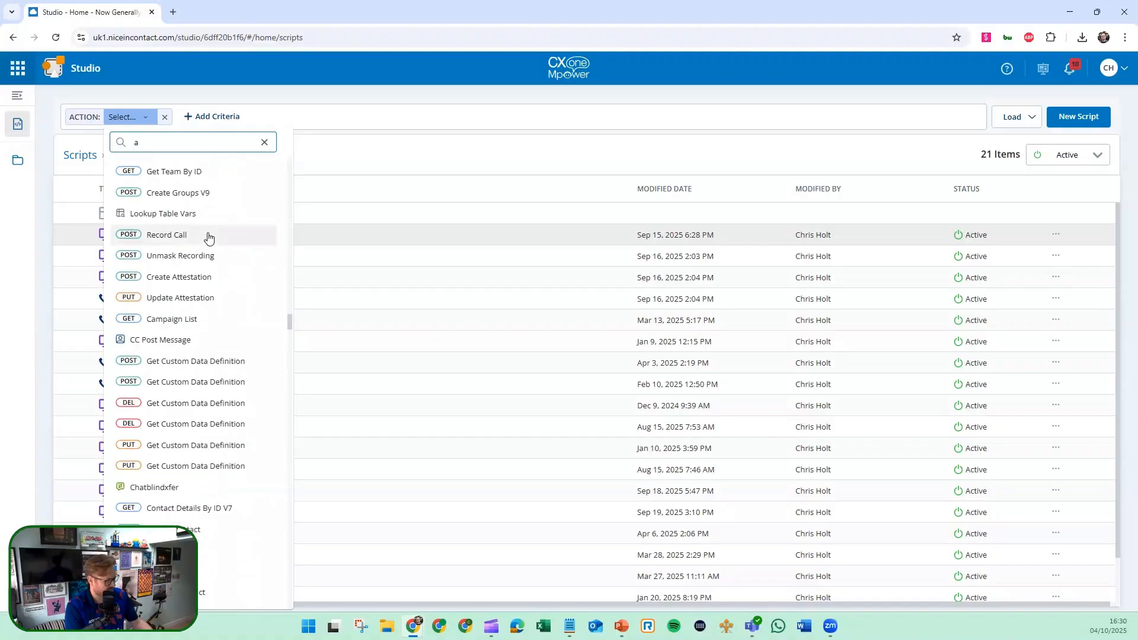
- Search for scripts containing the Agent Assist action, review the matches and clear the criterion
type("i")
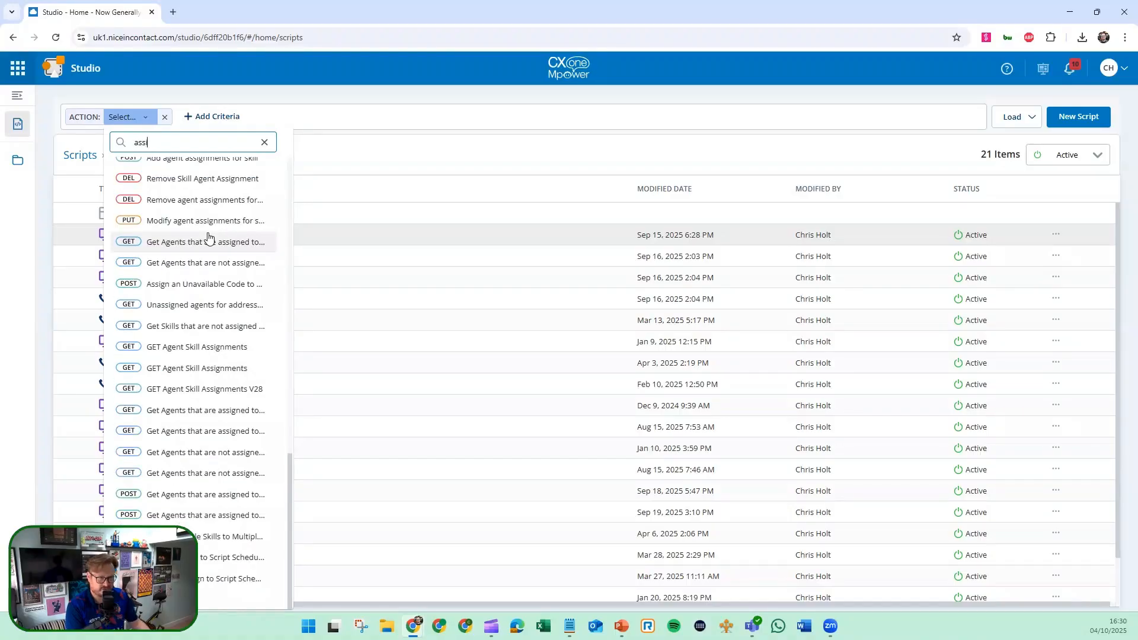
type("st")
key("Return")
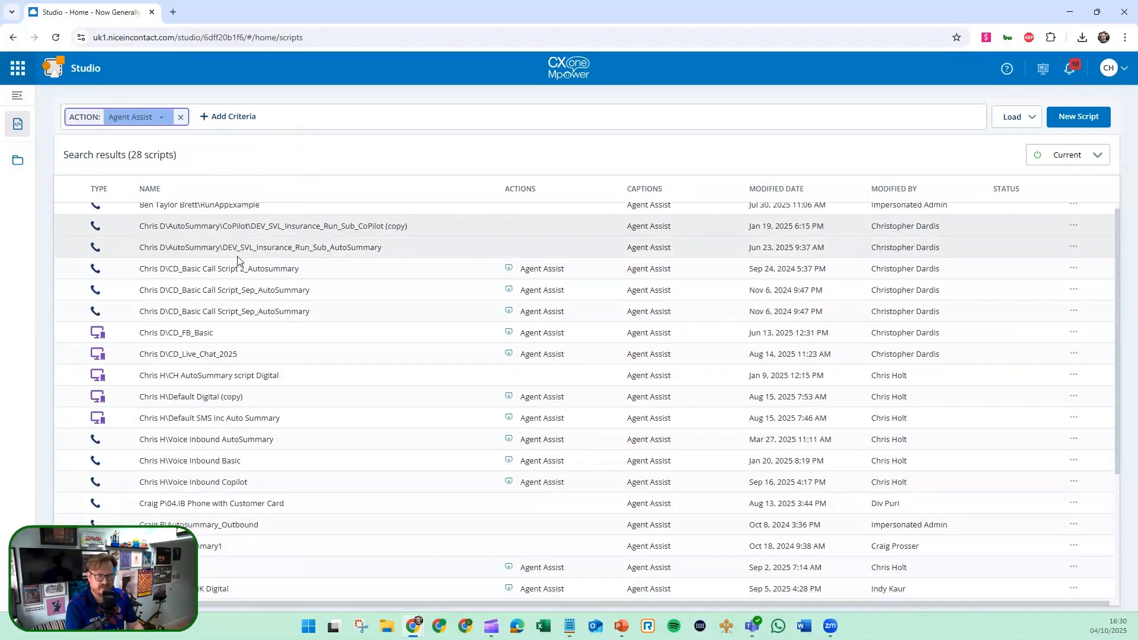
scroll(240, 261, "down", 3)
scroll(240, 314, "up", 3)
left_click(178, 117)
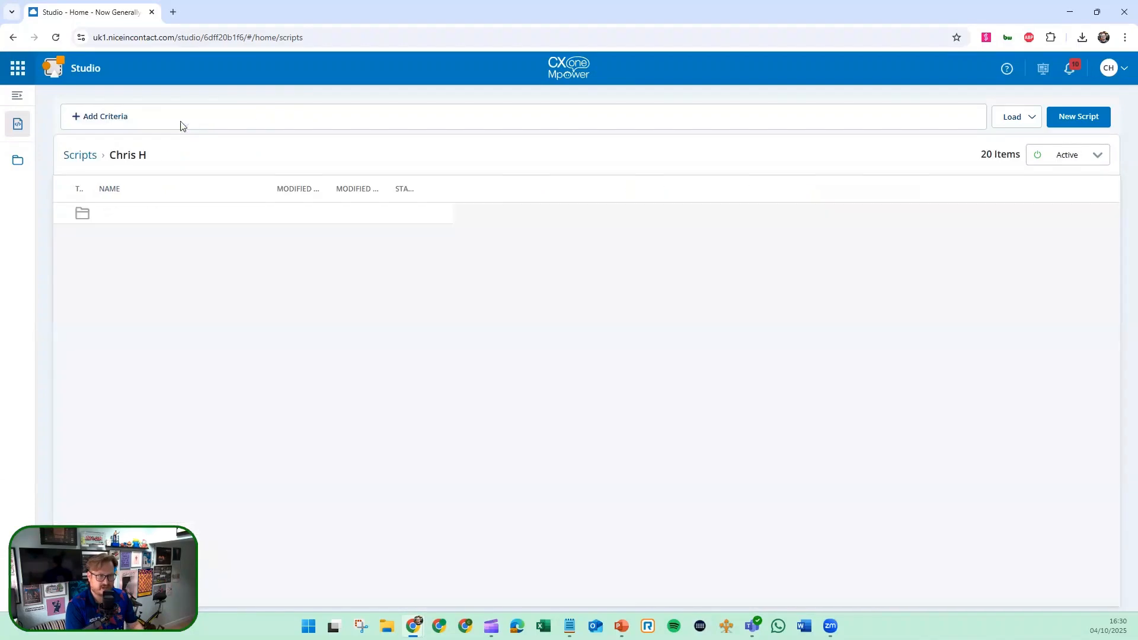
- Add a Type search criterion, review the available script types and remove the criterion without choosing one
left_click(113, 117)
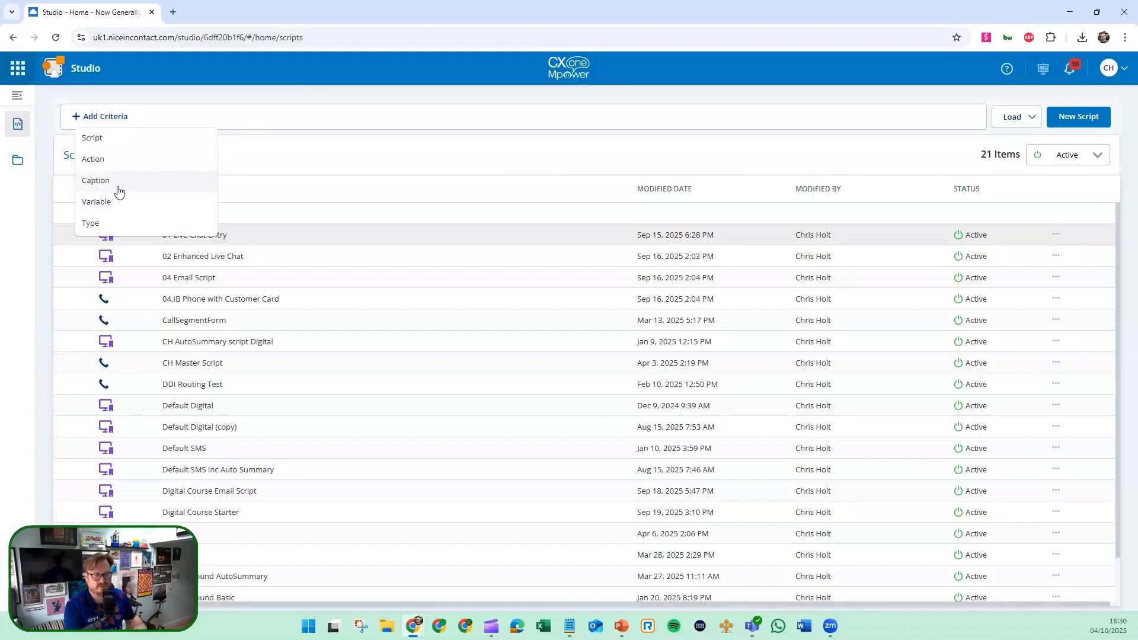
left_click(116, 223)
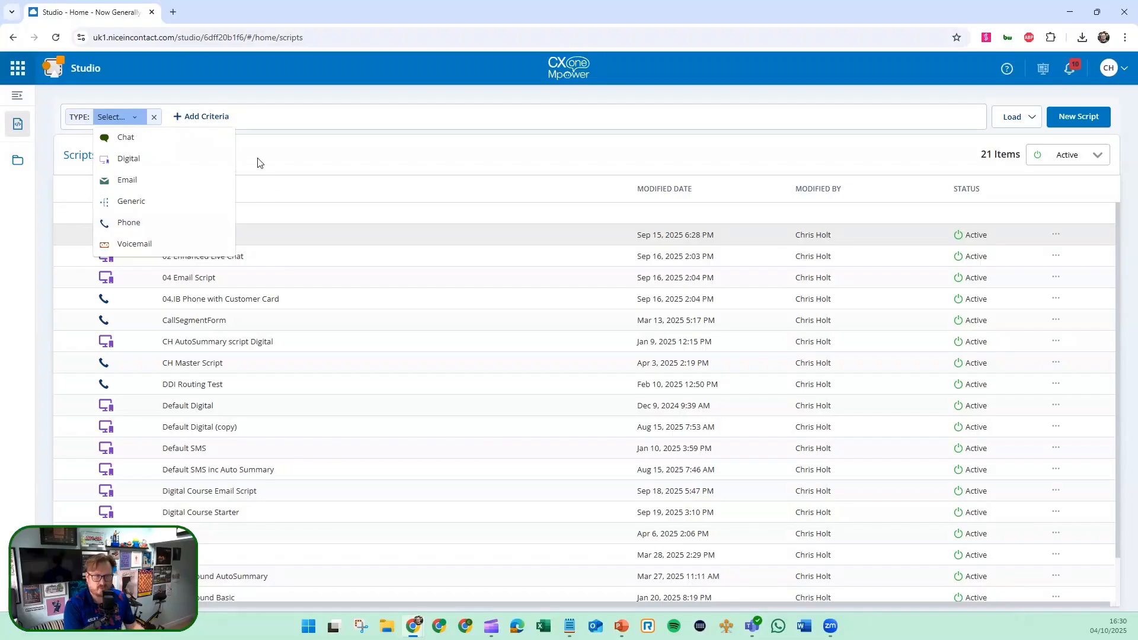
left_click(137, 120)
left_click(151, 119)
left_click(167, 119)
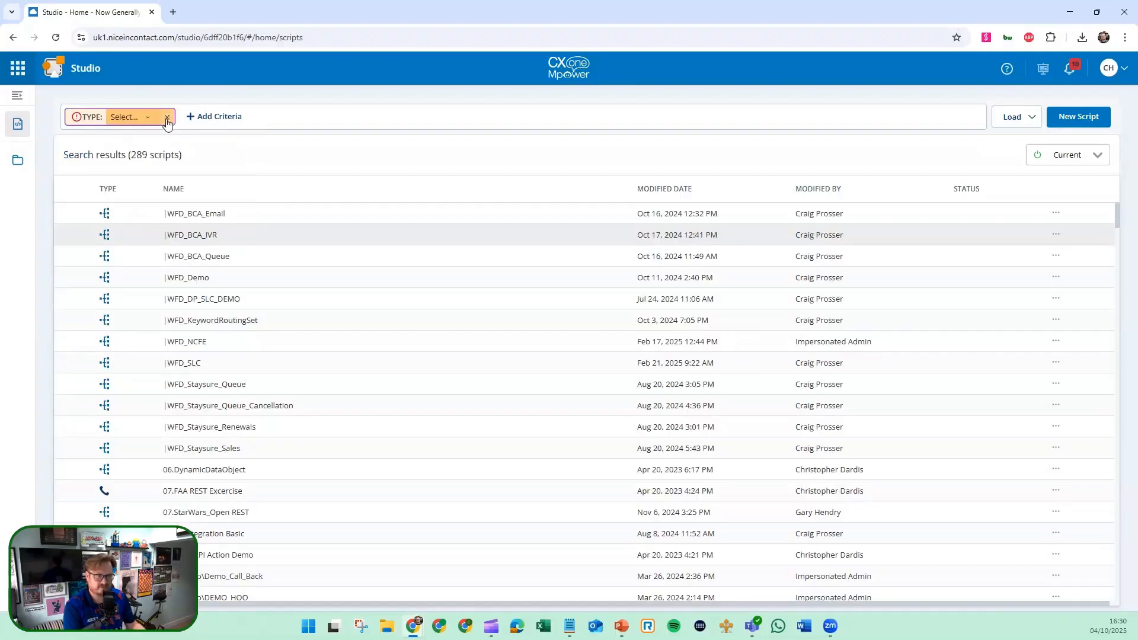
- Remove the Type criterion and search for scripts using a Caption criterion of "copilot"
left_click(167, 120)
left_click(113, 118)
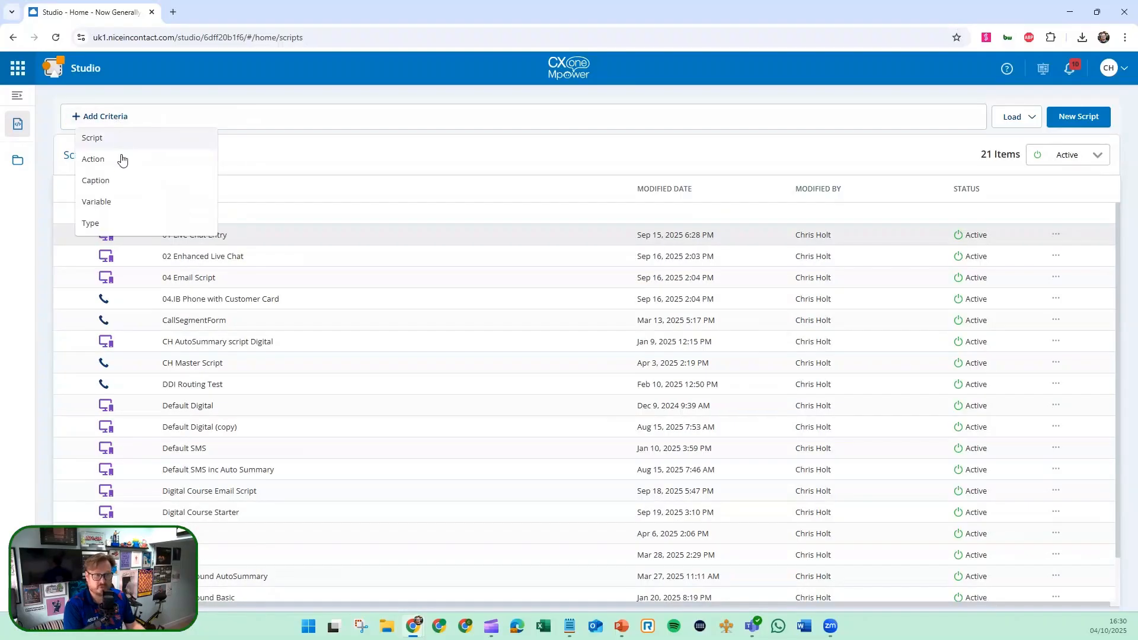
left_click(113, 186)
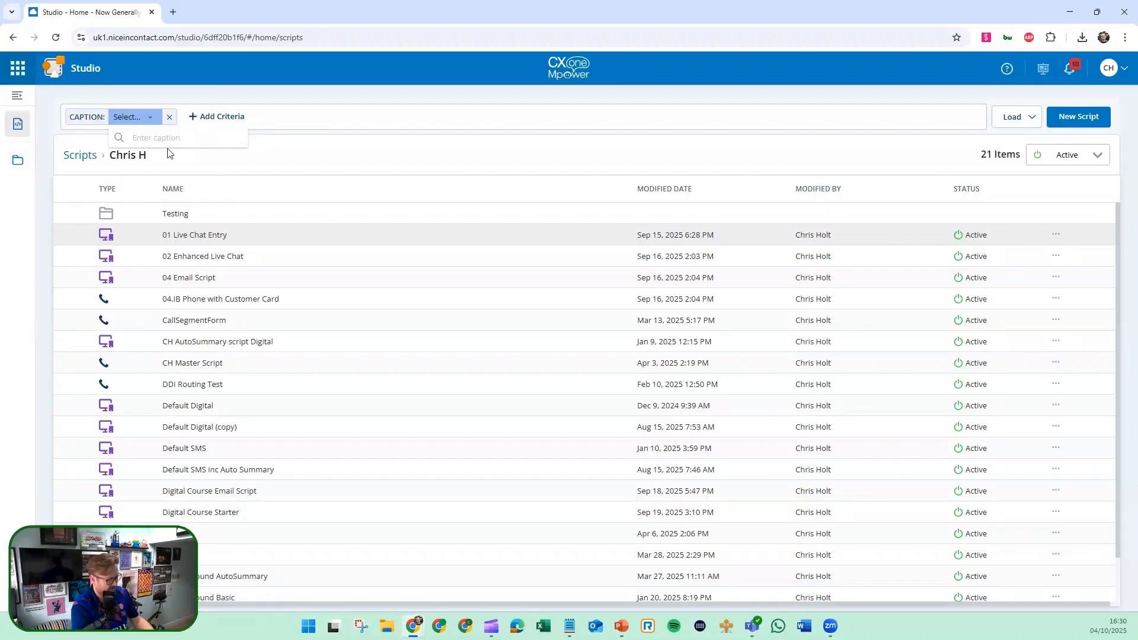
type("copilot")
key("Return")
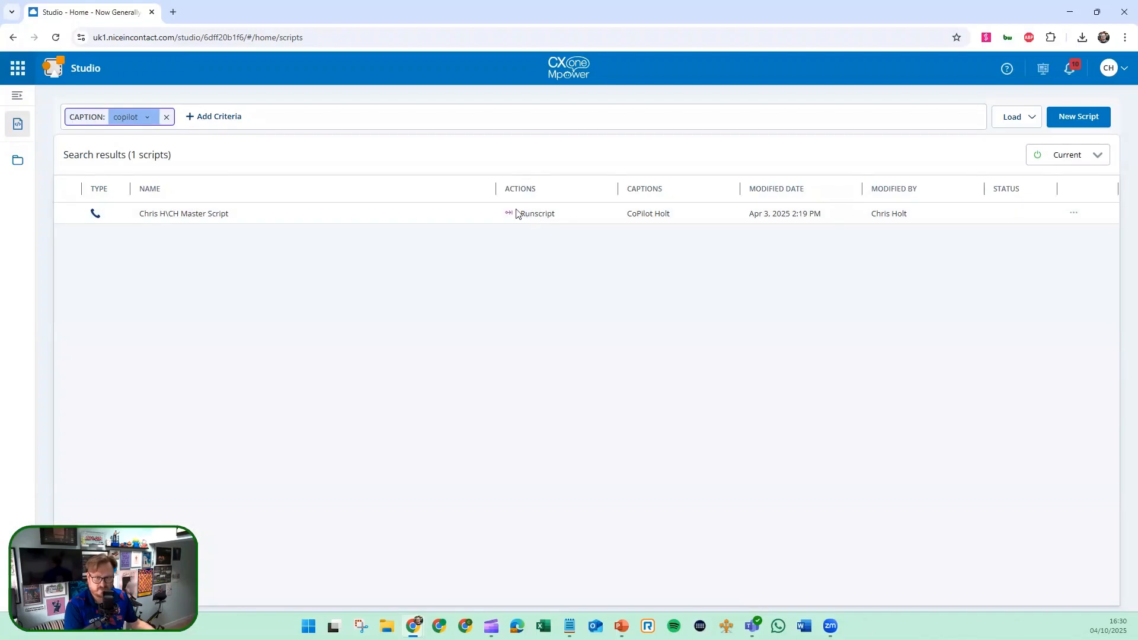
- Open the CH Master Script from the caption search results and dismiss the error notification
double_click(540, 219)
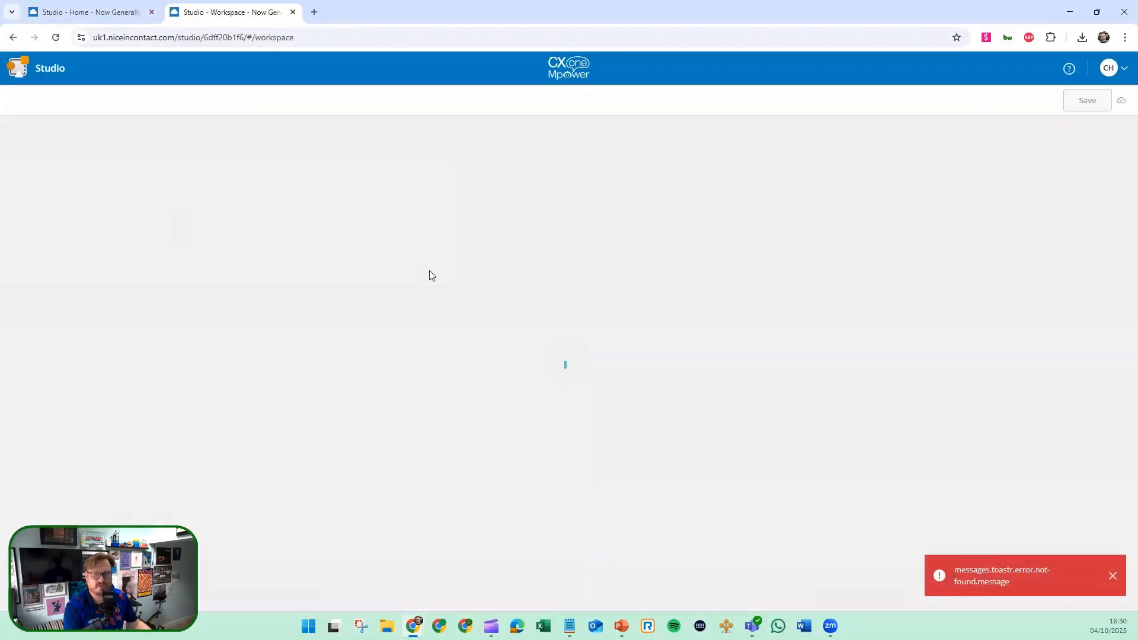
left_click(1113, 577)
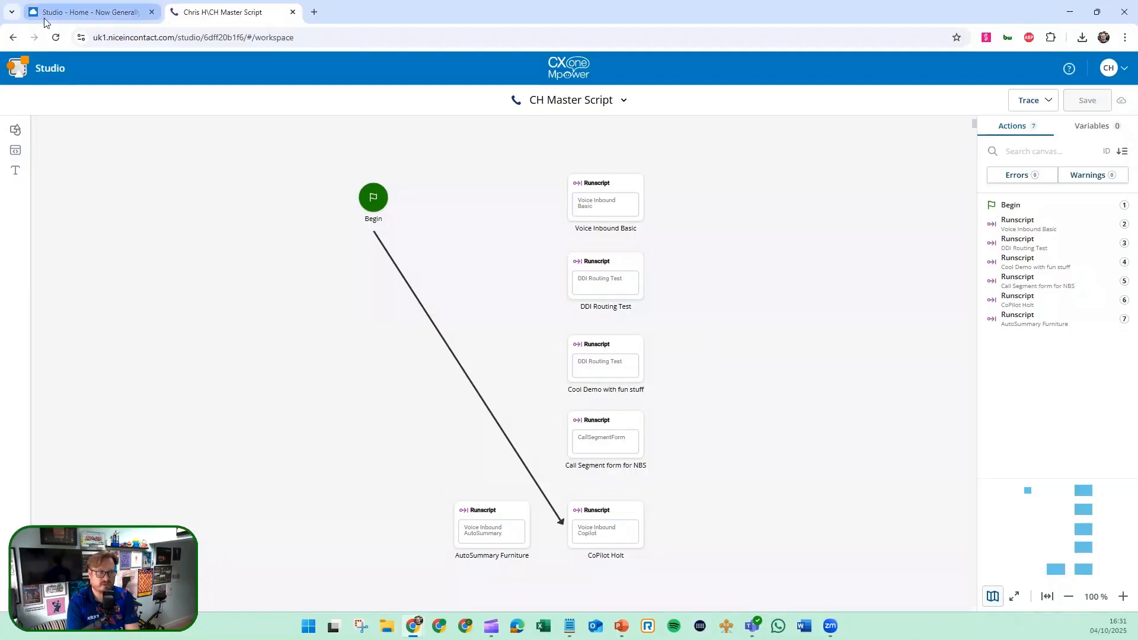
- Return to the Studio home page, clear the Caption criterion and open the Voice Inbound Basic script
left_click(105, 13)
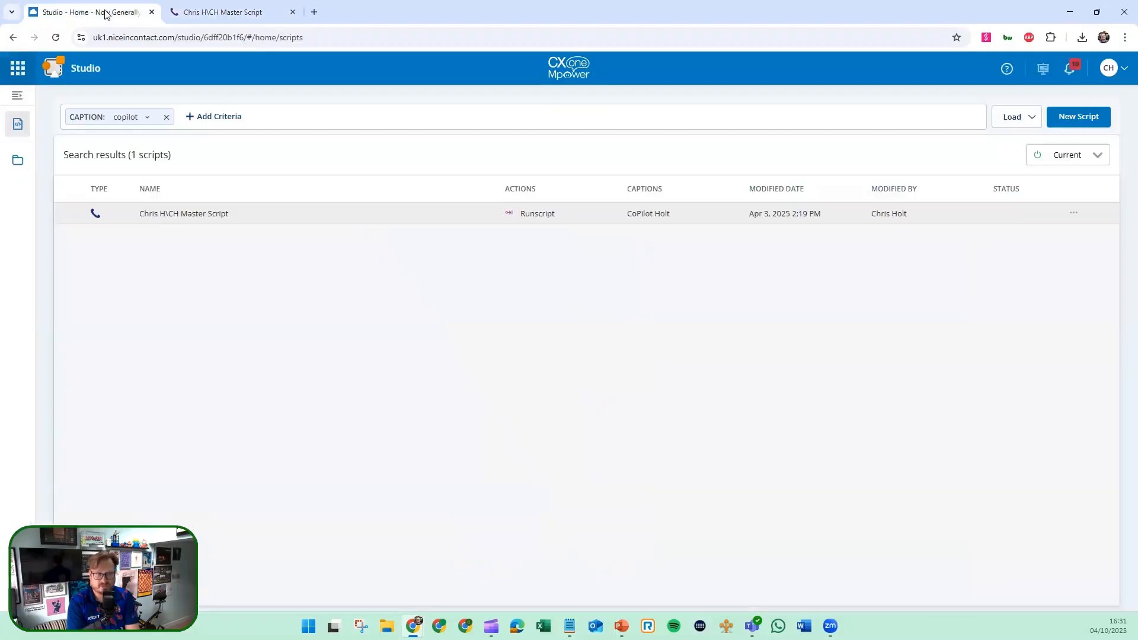
left_click(167, 118)
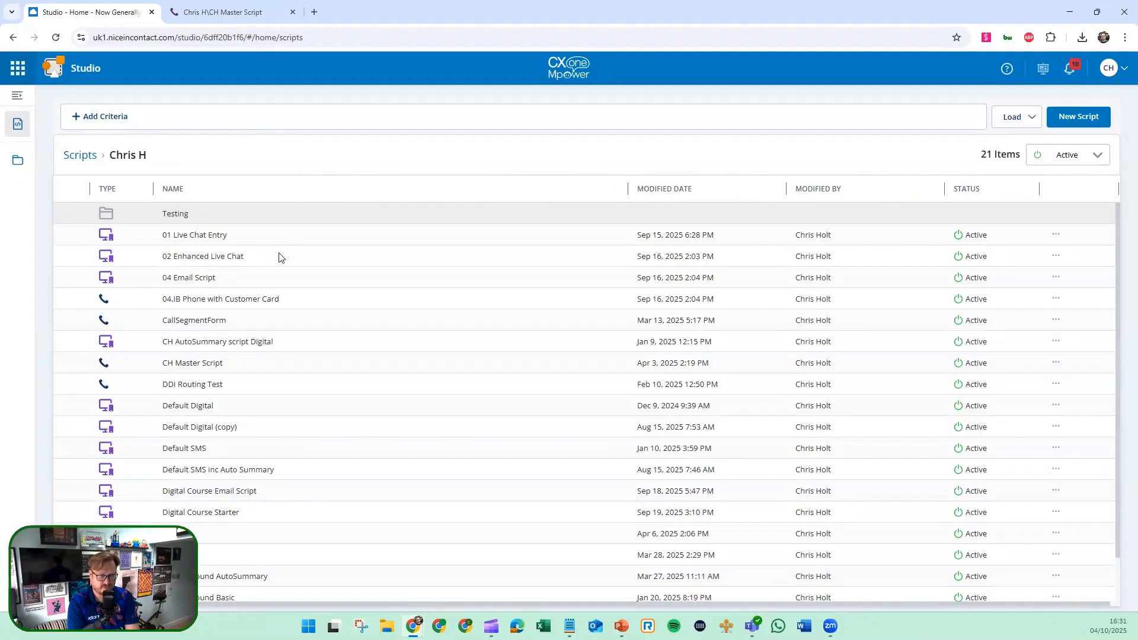
scroll(271, 300, "down", 1)
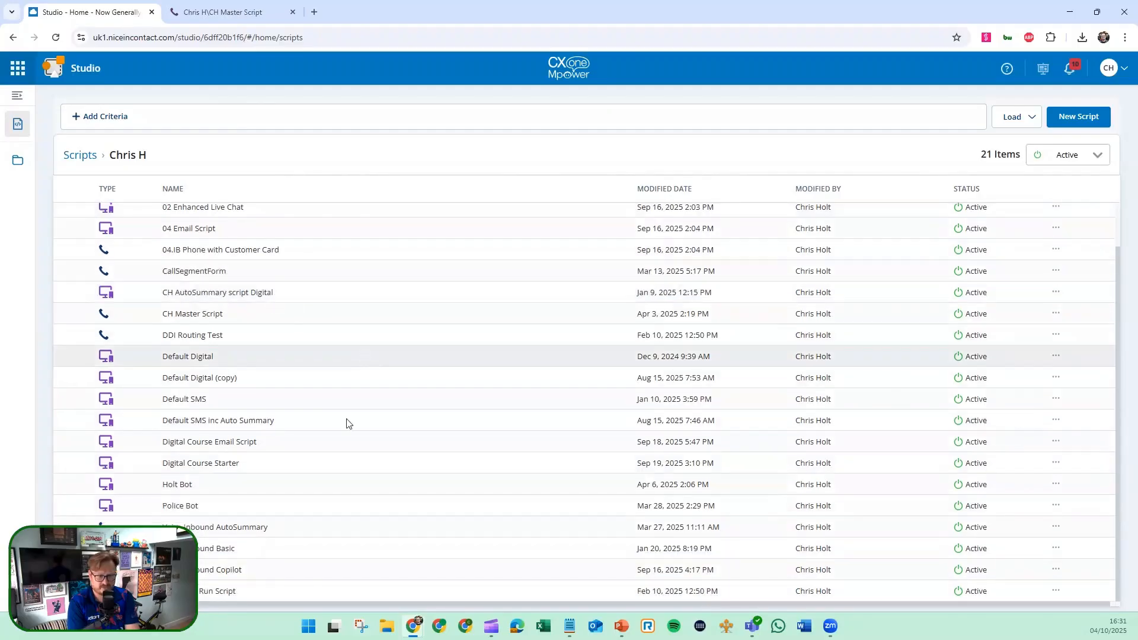
double_click(247, 556)
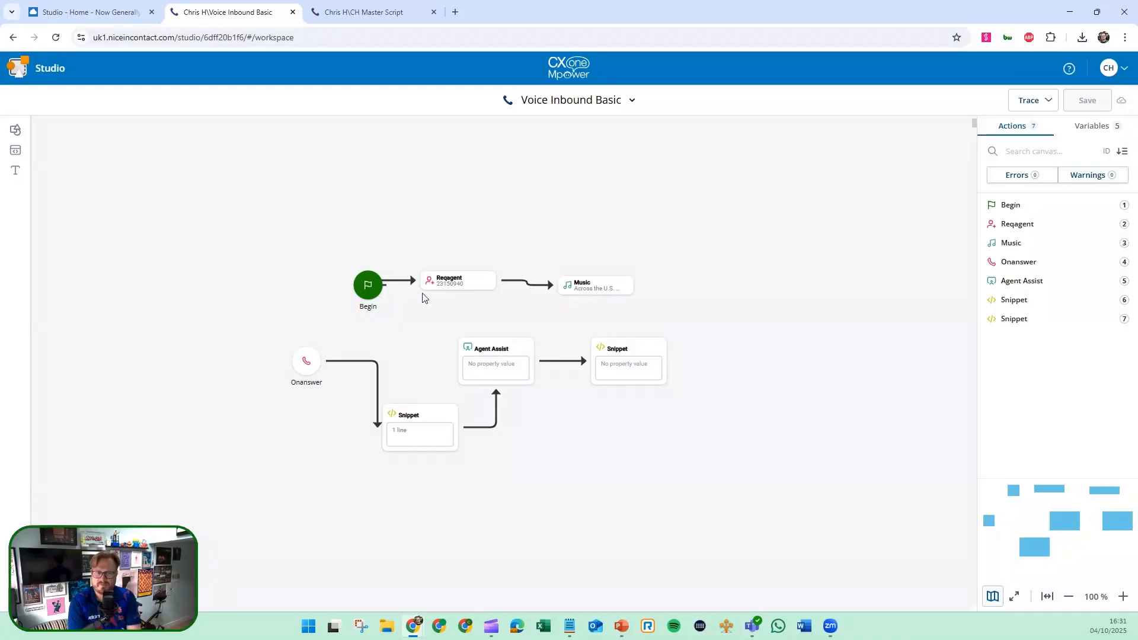
- Arrange the Reqagent and Music actions level with Begin, and the two Snippets and Agent Assist in a row level with Onanswer
left_click_drag(369, 296, 522, 315)
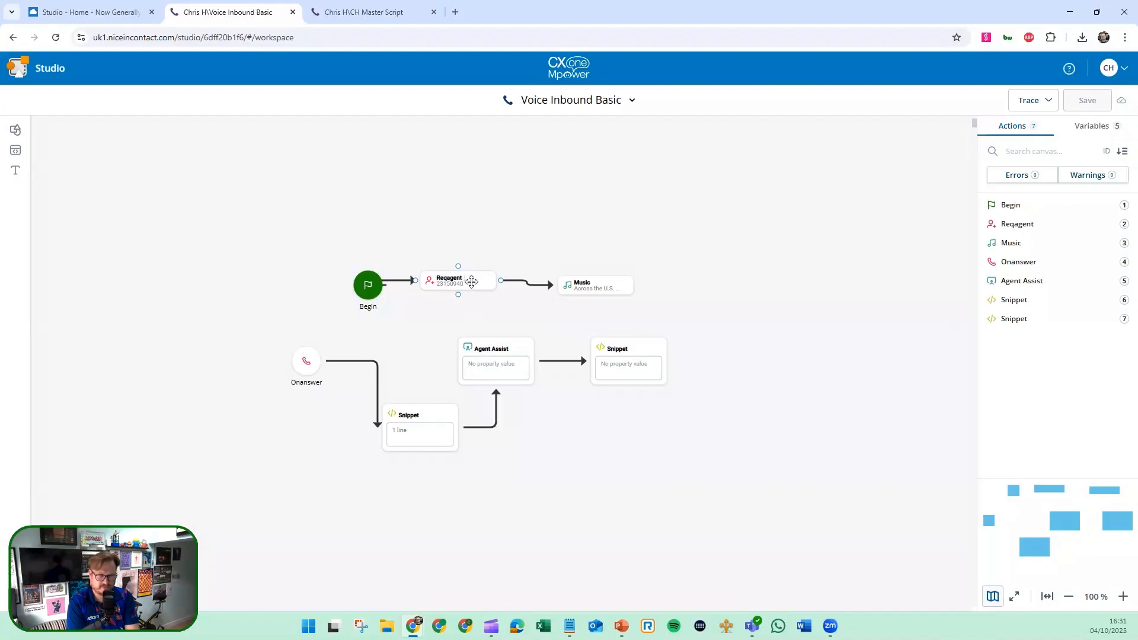
left_click_drag(470, 282, 508, 288)
left_click_drag(582, 288, 630, 287)
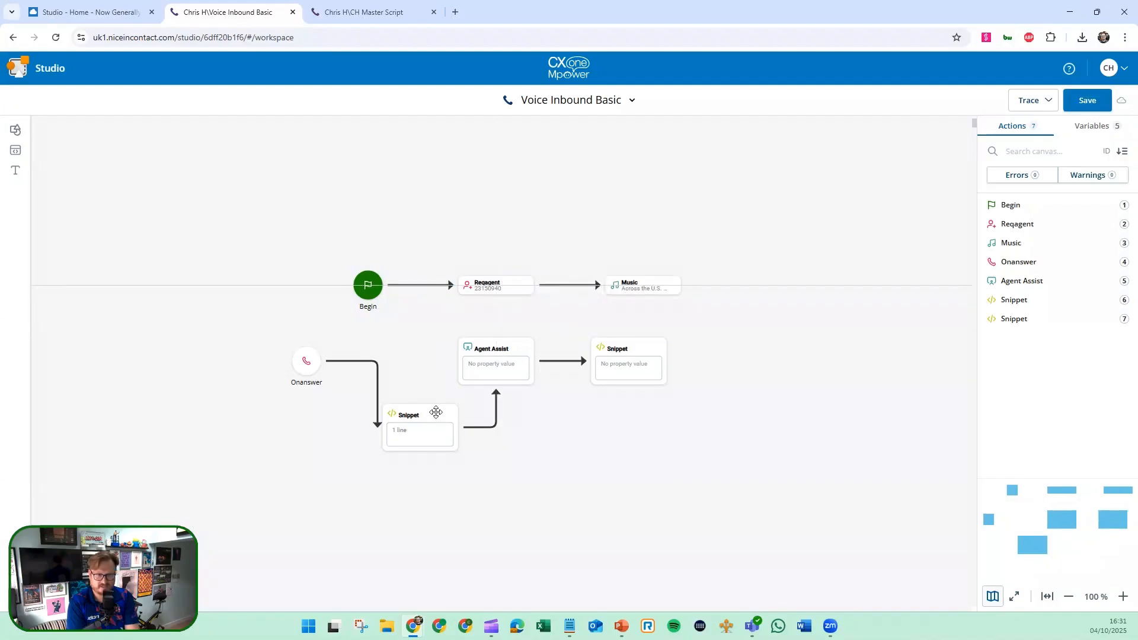
left_click_drag(418, 433, 437, 369)
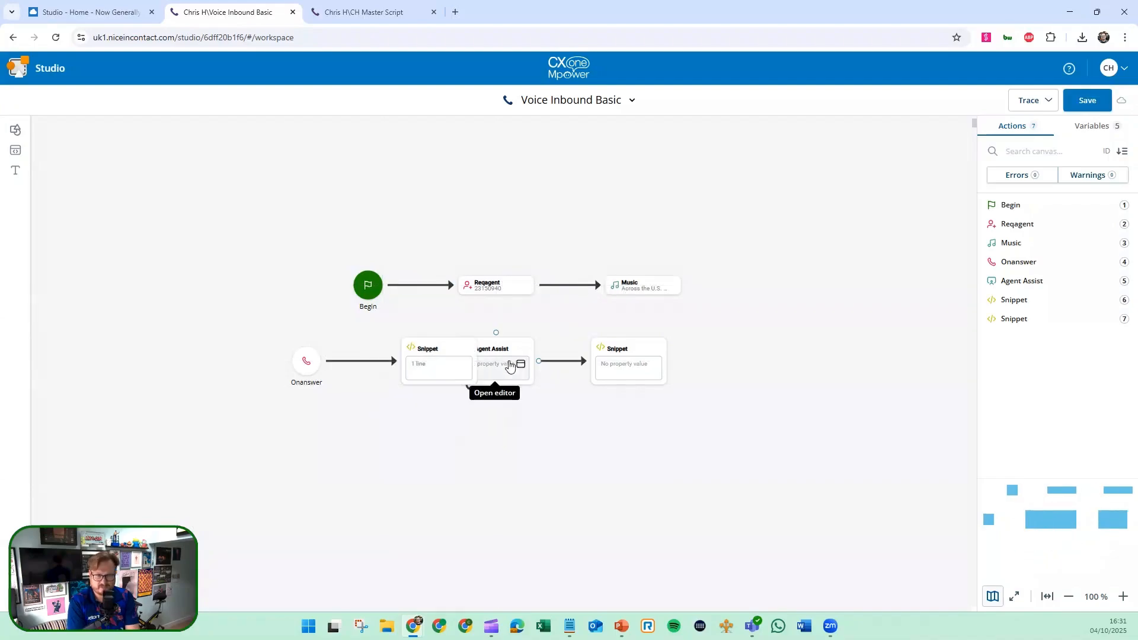
left_click_drag(511, 369, 718, 353)
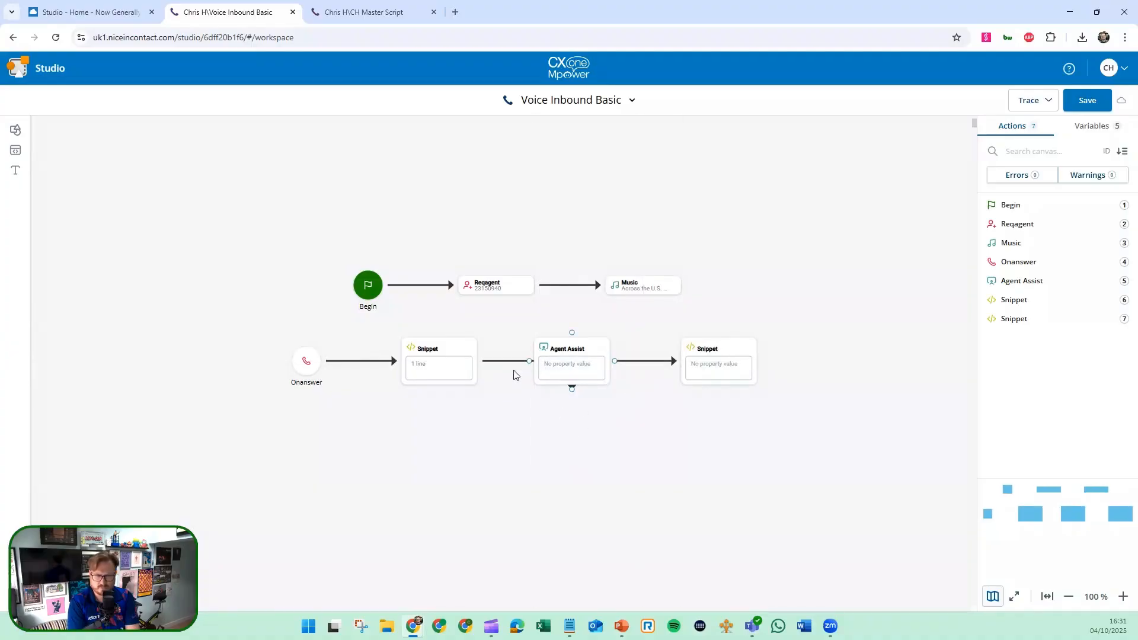
- Reroute the connector from the first Snippet straight to the near side of Agent Assist, using the Default condition
left_click_drag(483, 364, 532, 373)
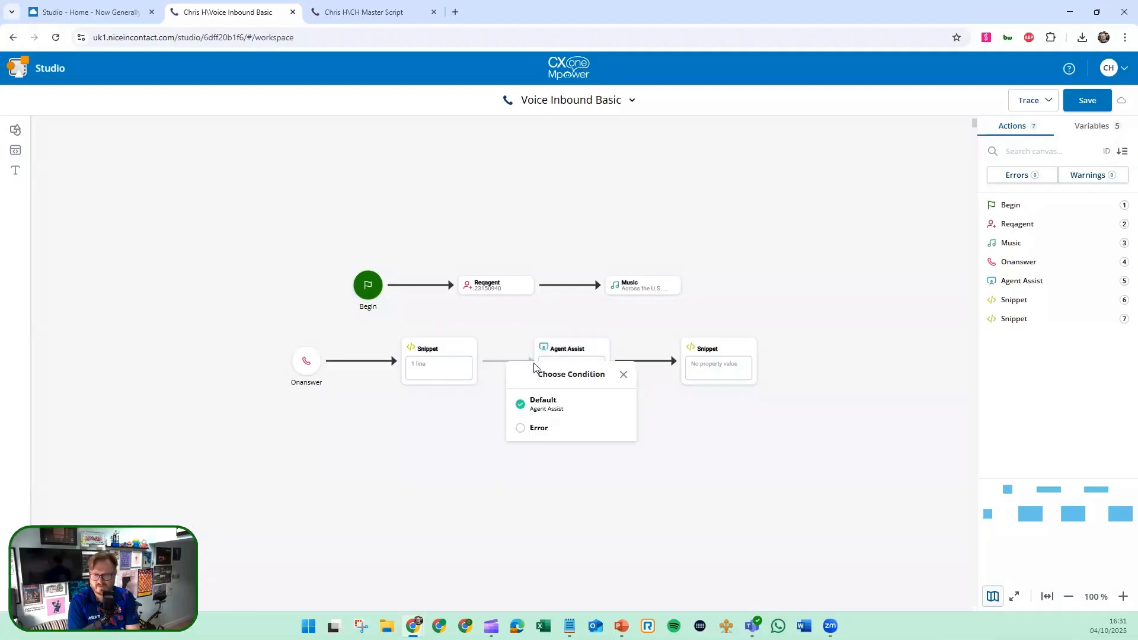
left_click(582, 411)
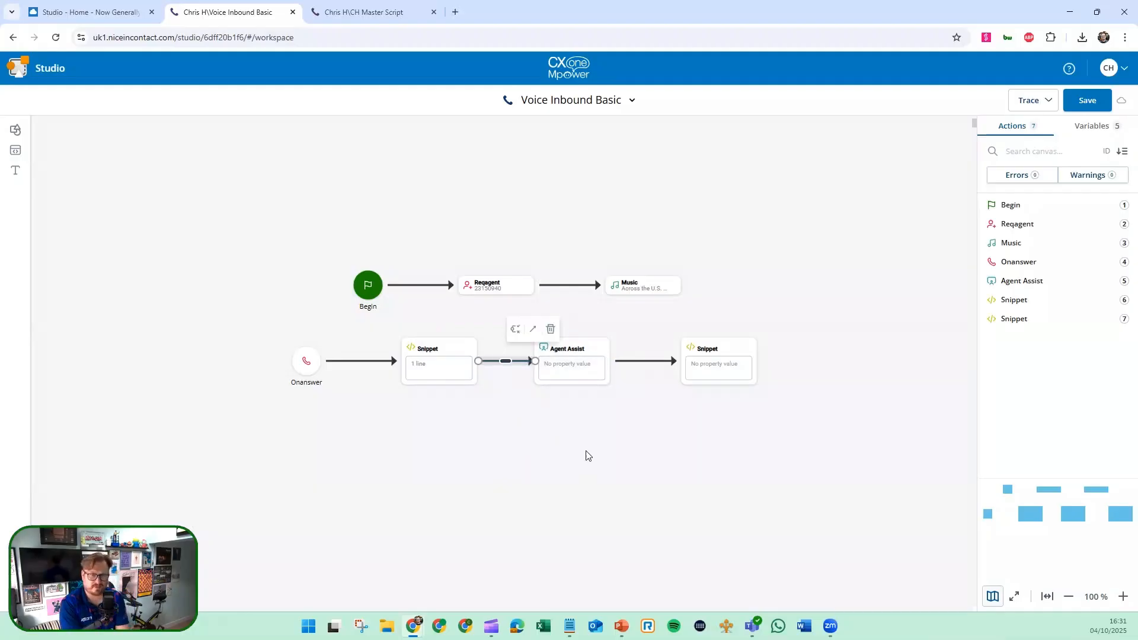
left_click(487, 393)
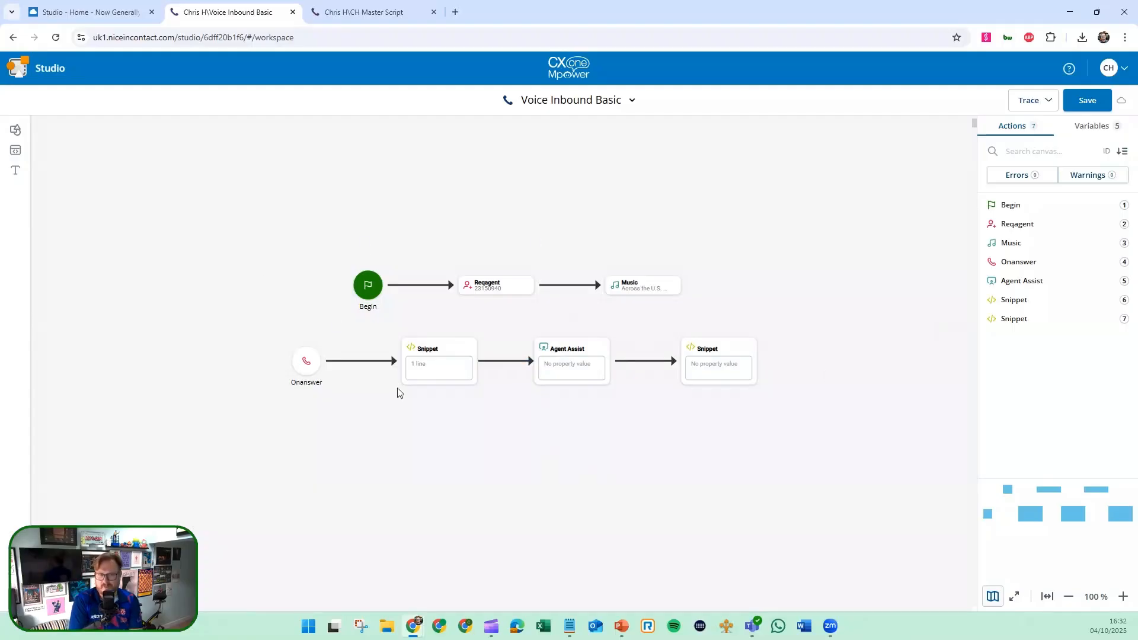
- Move the whole Onanswer row together so that it starts below Begin with more space between the rows, and save the script
left_click_drag(800, 458, 275, 322)
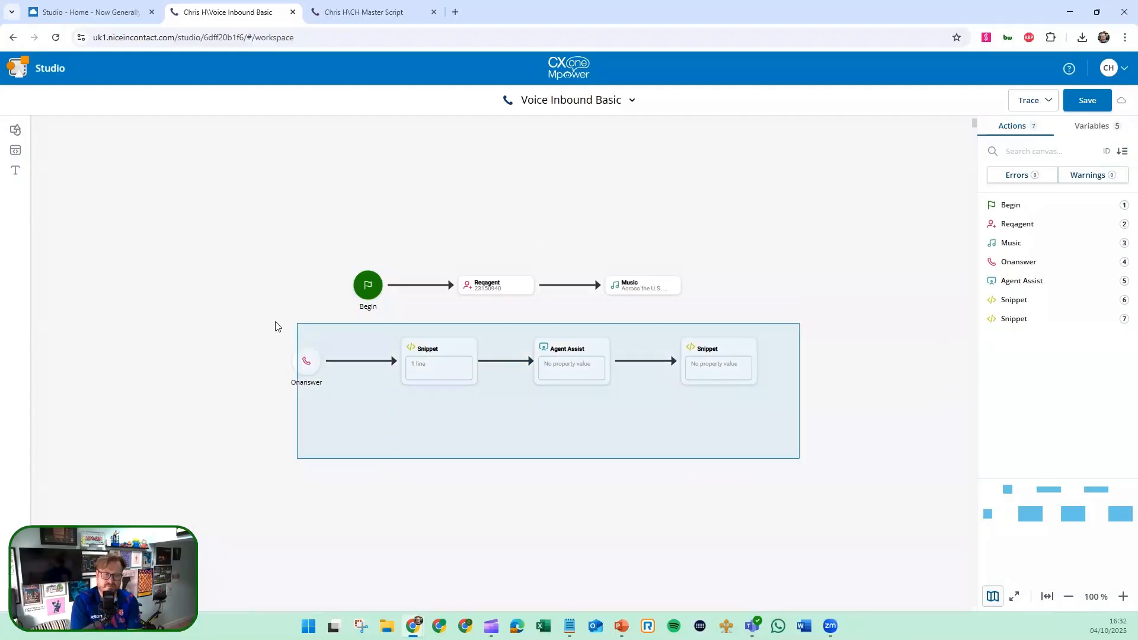
left_click_drag(315, 359, 381, 427)
left_click(827, 270)
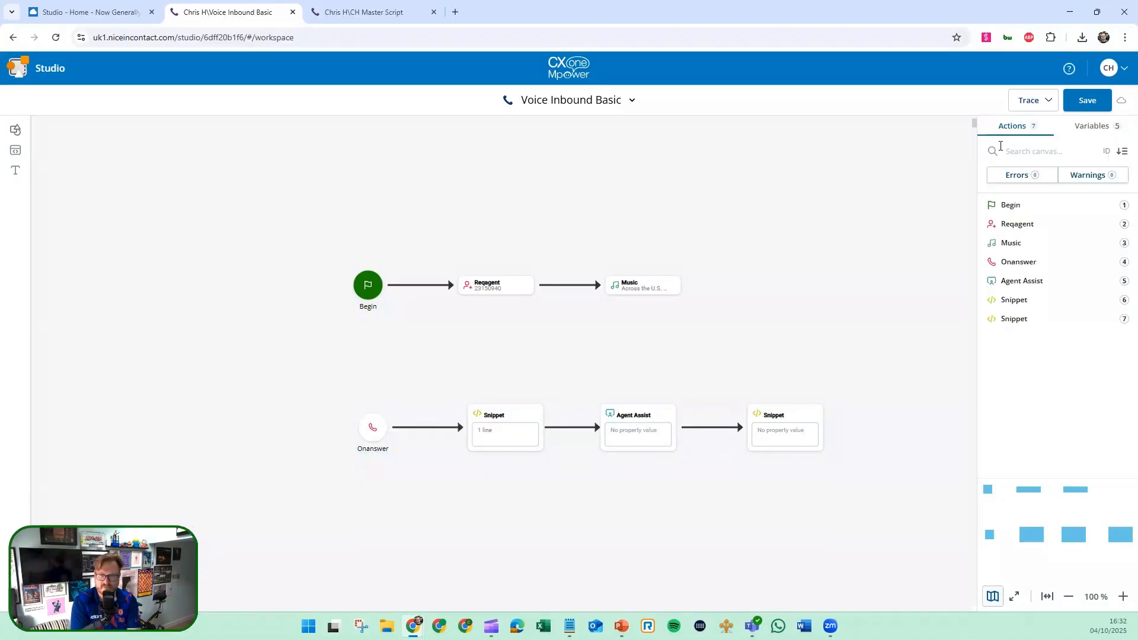
left_click(1087, 100)
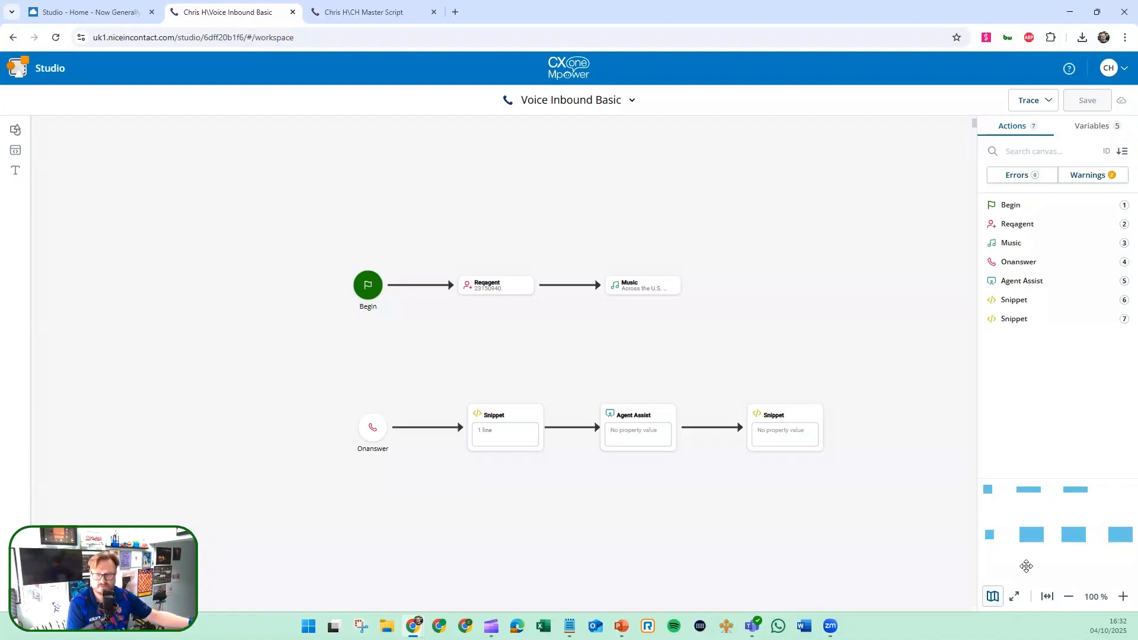
- Explore the canvas view by fitting the script to the canvas, zooming out to 50%, panning around and zooming in to 110%
left_click(1015, 596)
left_click(1014, 624)
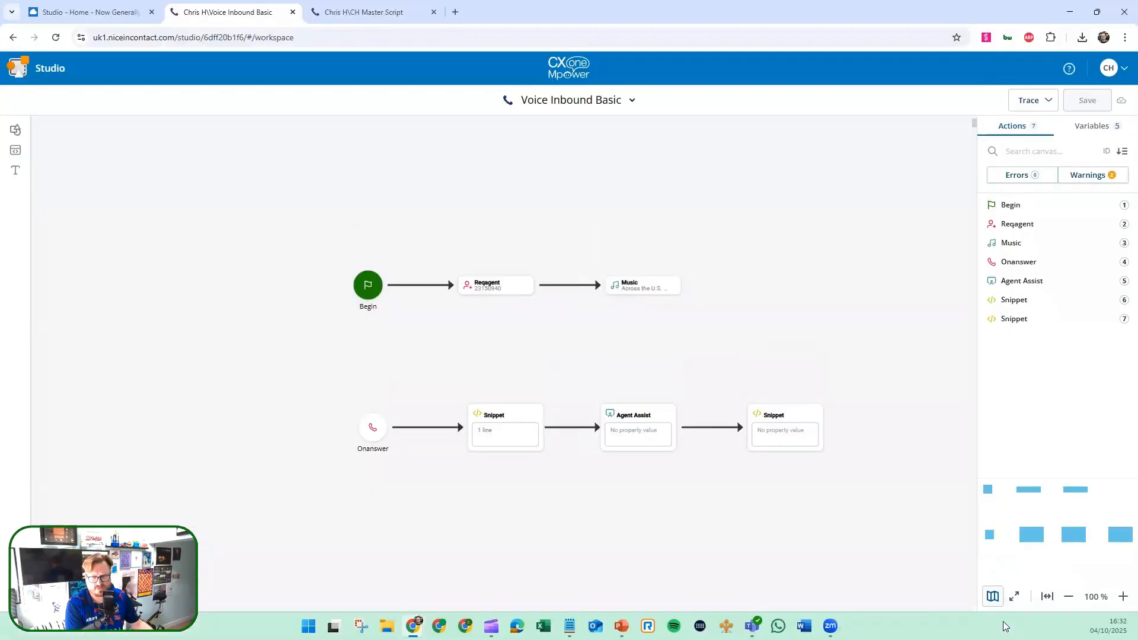
left_click(1048, 597)
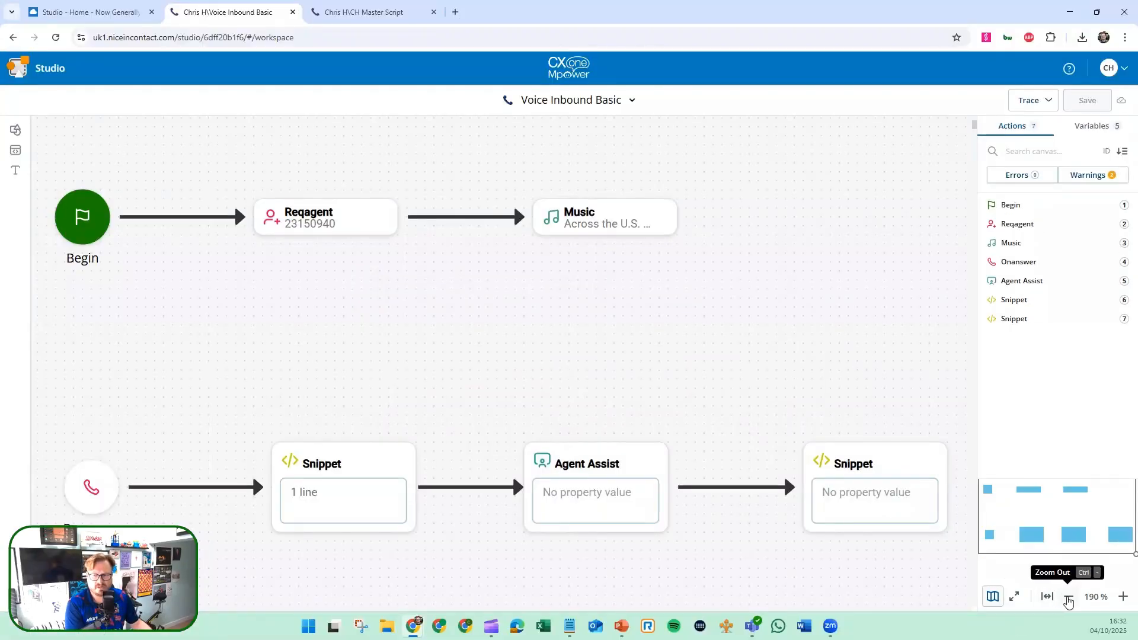
left_click(1068, 597)
left_click(1068, 597)
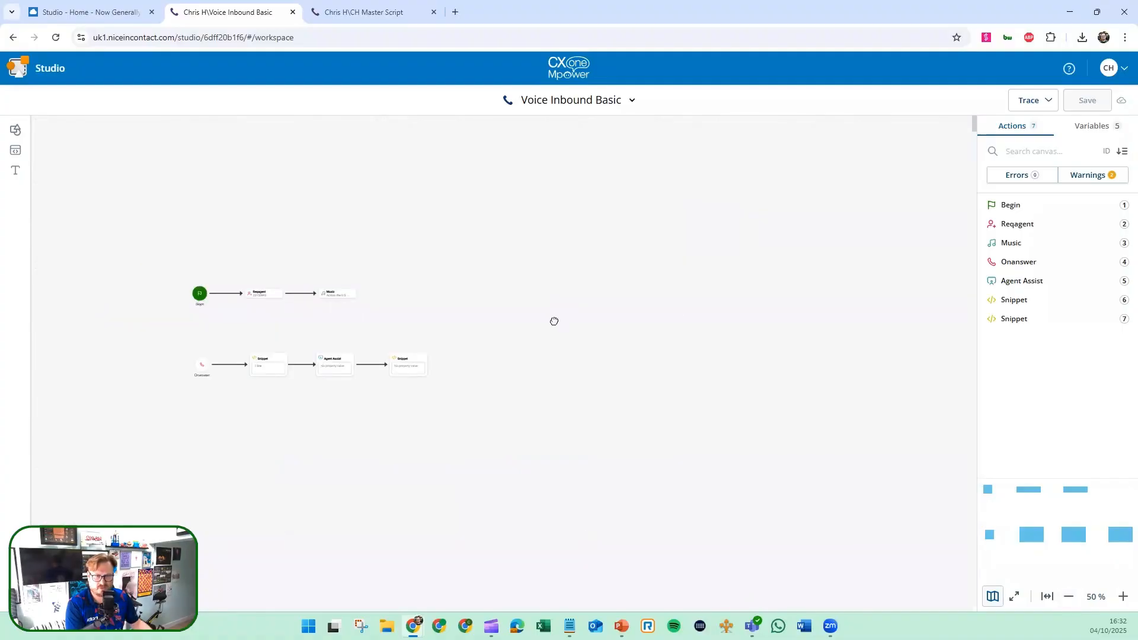
left_click_drag(536, 308, 463, 269)
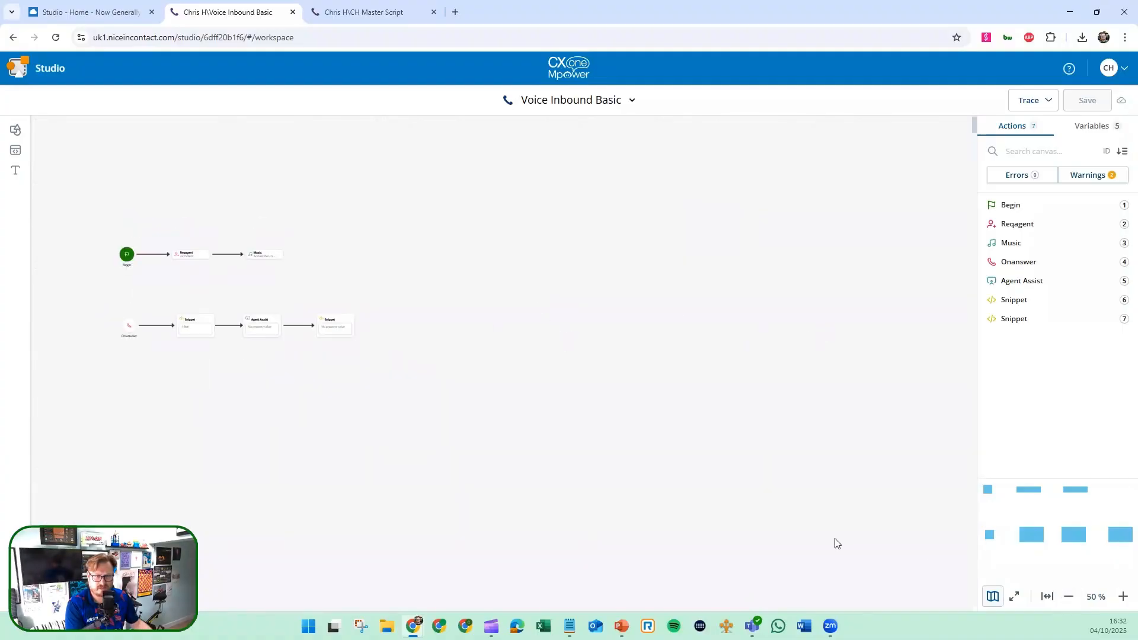
left_click_drag(838, 544, 605, 422)
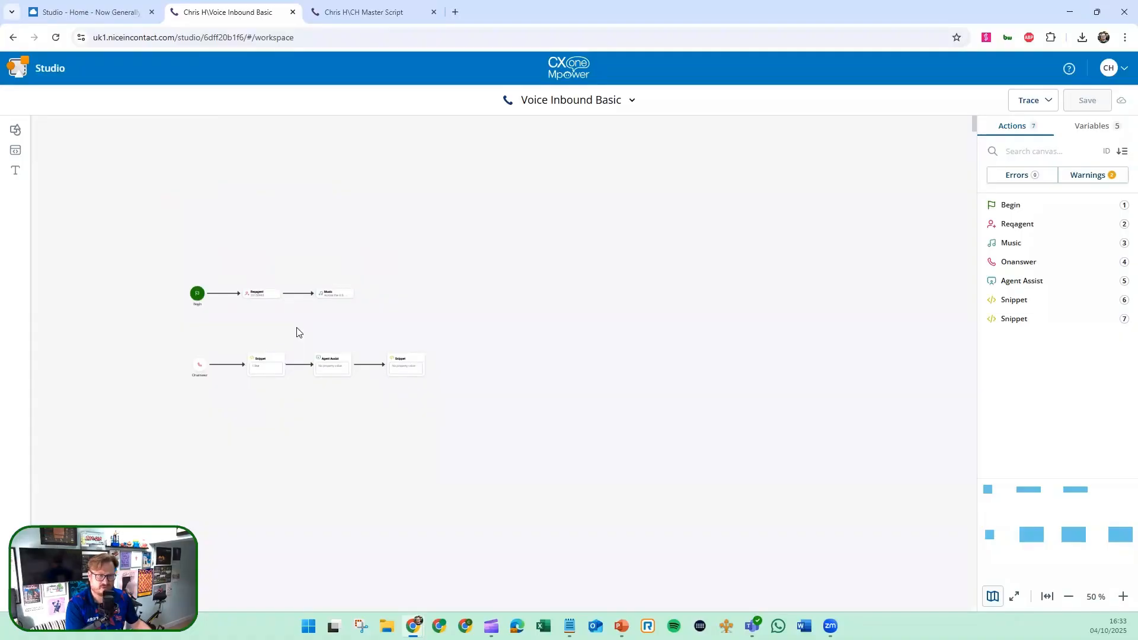
scroll(297, 332, "up", 3)
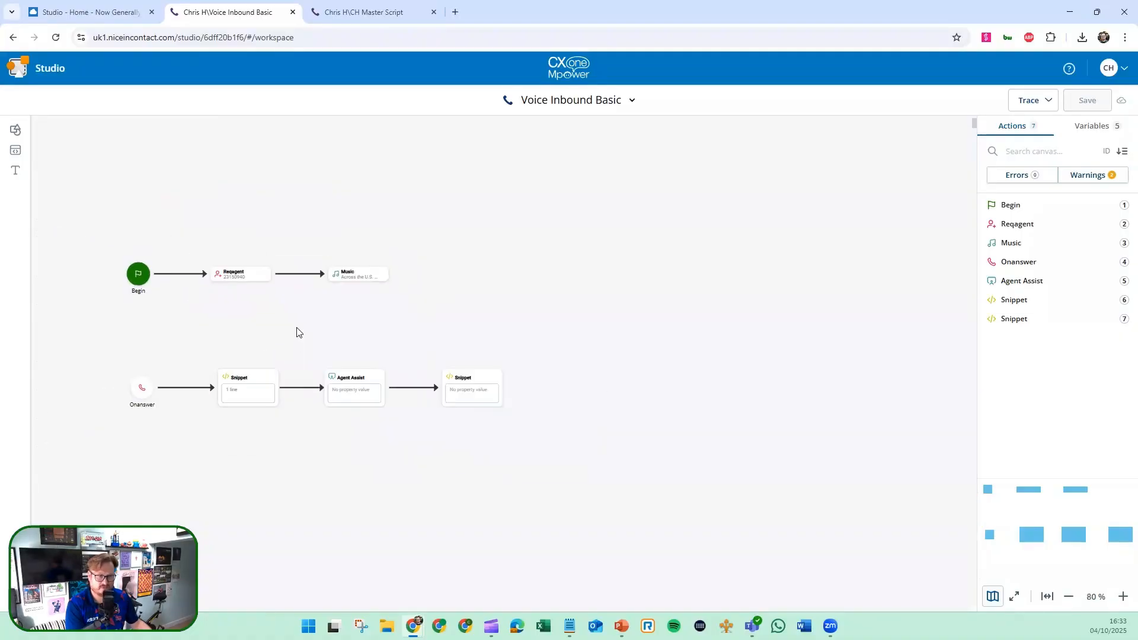
scroll(421, 329, "up", 3)
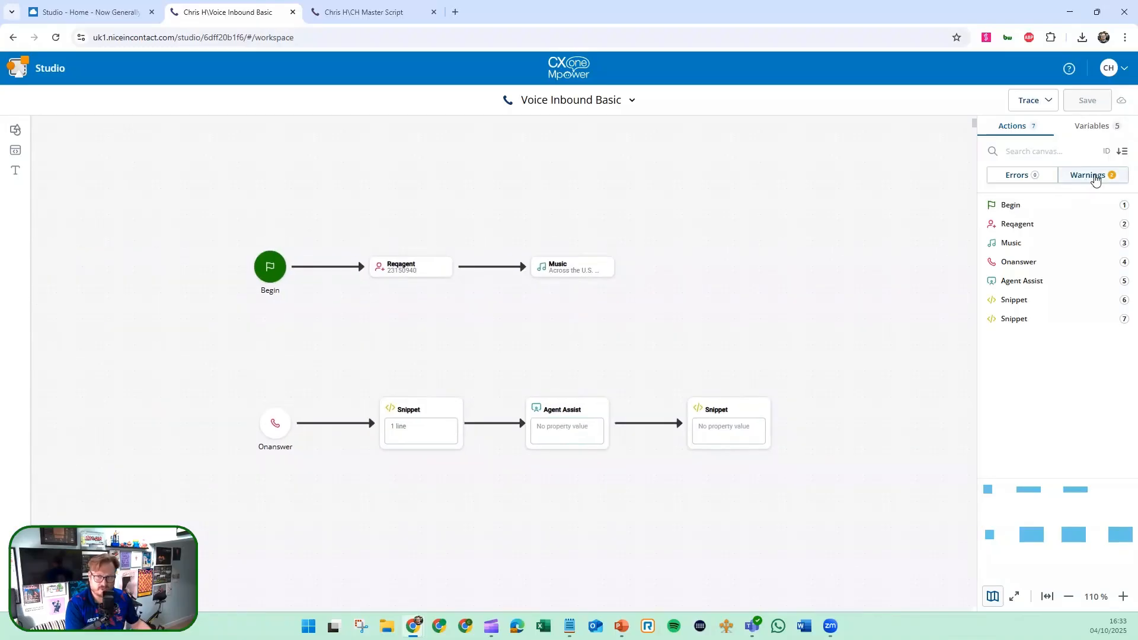
- Filter the script's action list by warnings and errors to review them
left_click(1091, 175)
left_click(1012, 178)
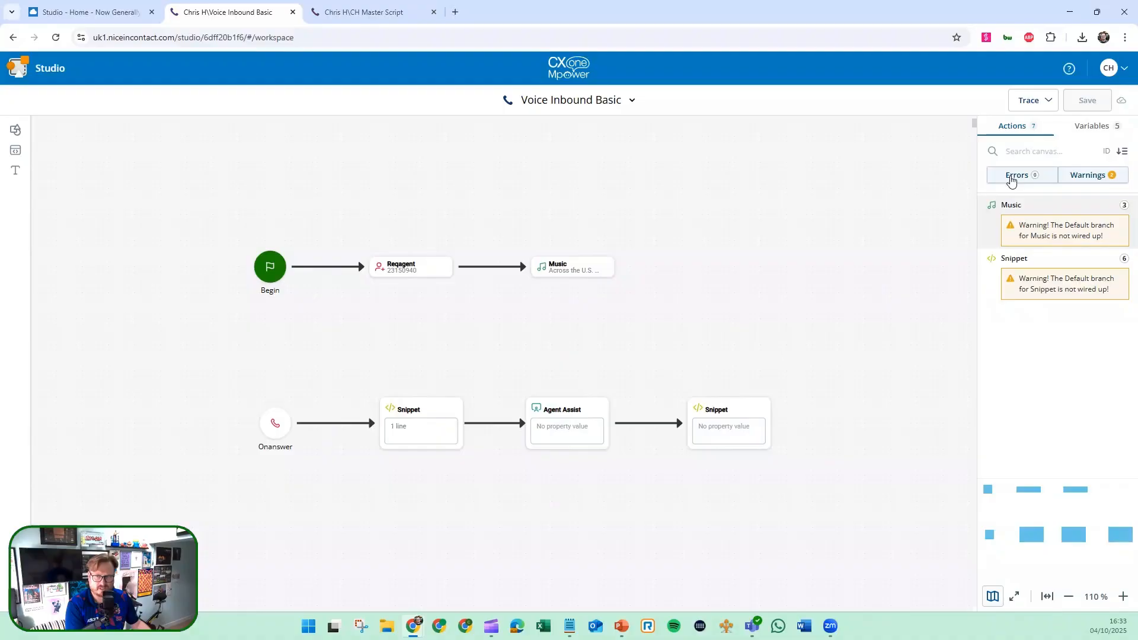
- Review the Reqagent action's properties down to its result branches, and deselect the action
left_click(437, 271)
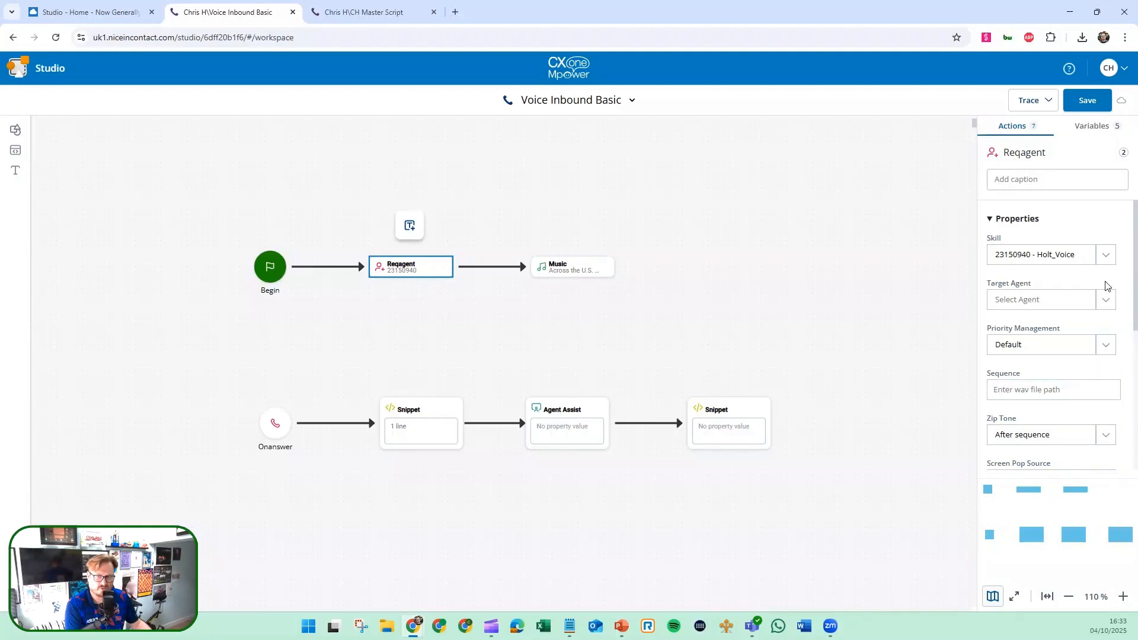
scroll(1106, 284, "down", 4)
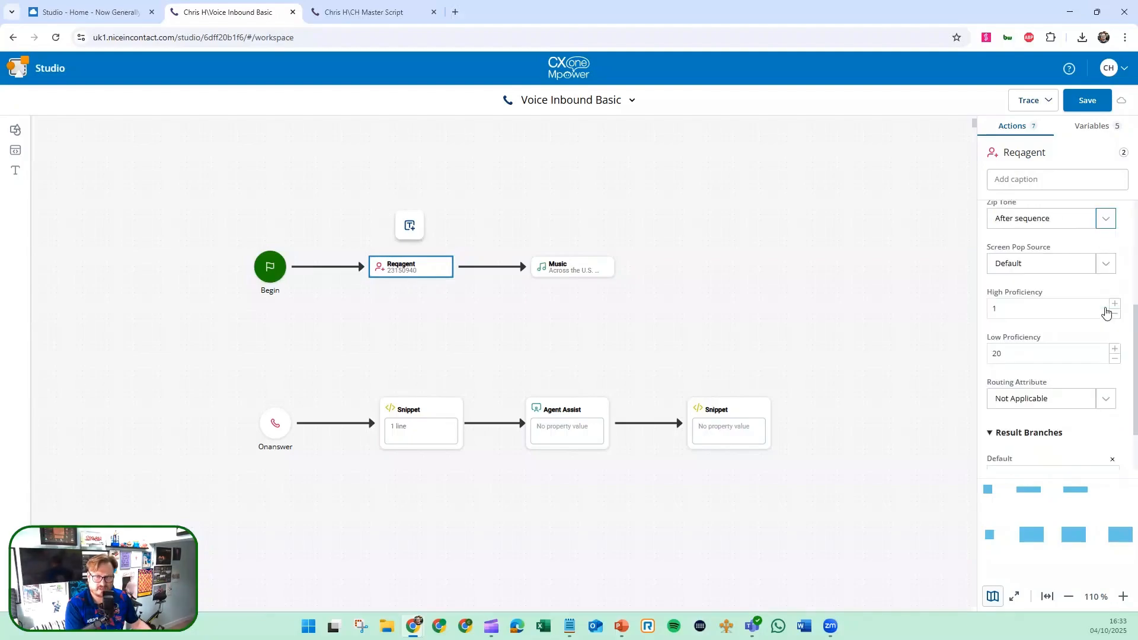
scroll(1082, 352, "down", 1)
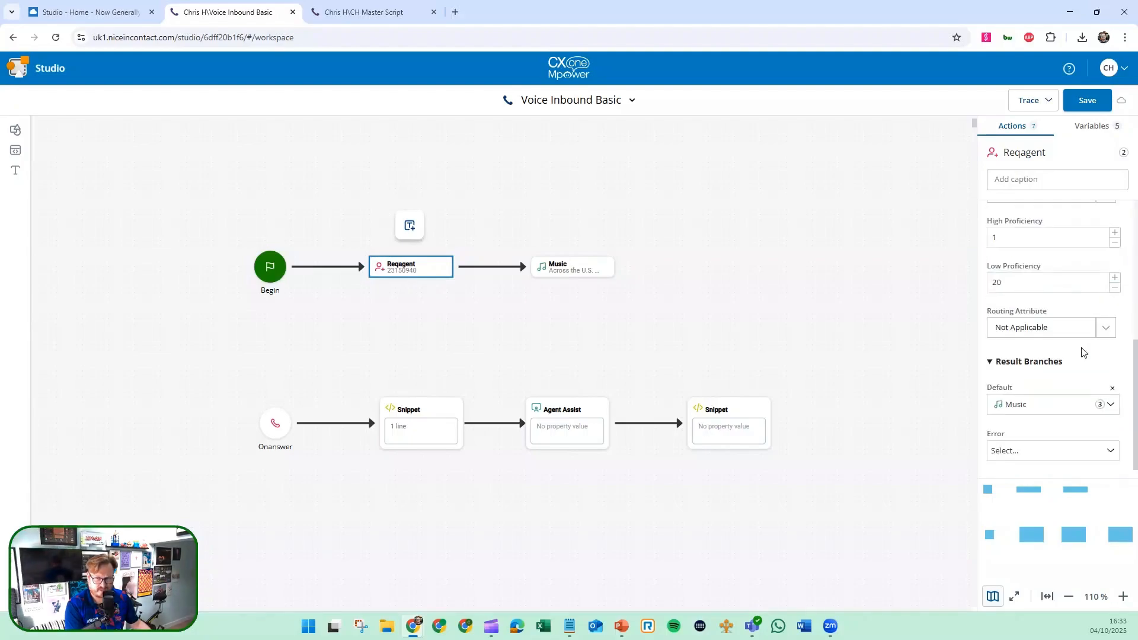
left_click(659, 375)
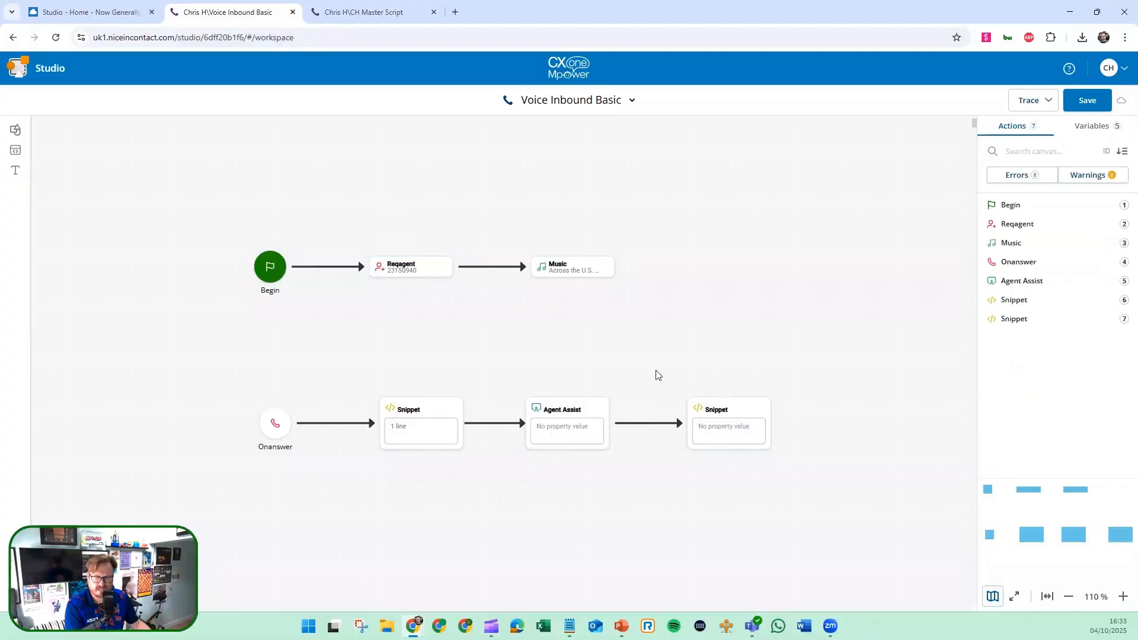
- Open the Agent Assist action's editor, enlarge its window to view the app configuration, and close it without changes
left_click(596, 415)
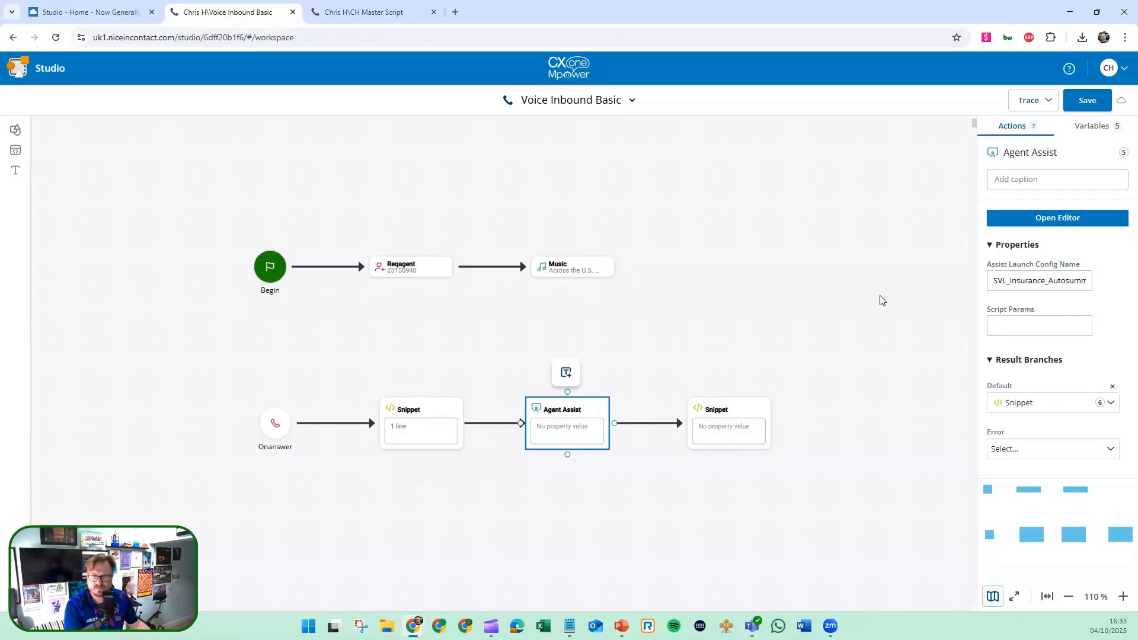
left_click(1046, 218)
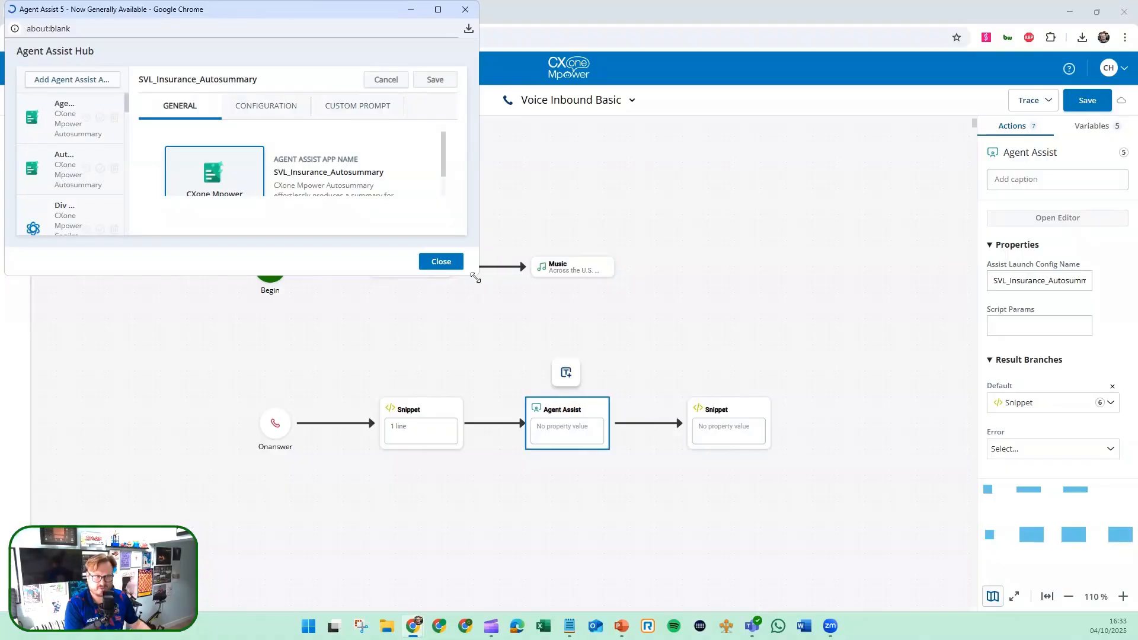
left_click_drag(476, 278, 625, 382)
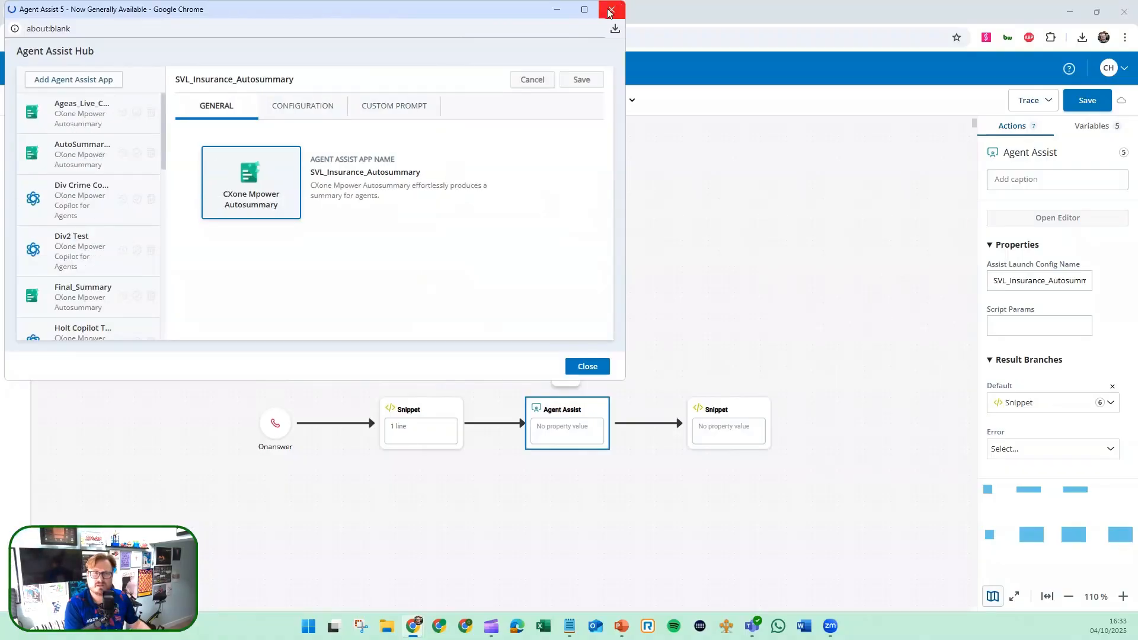
left_click(610, 10)
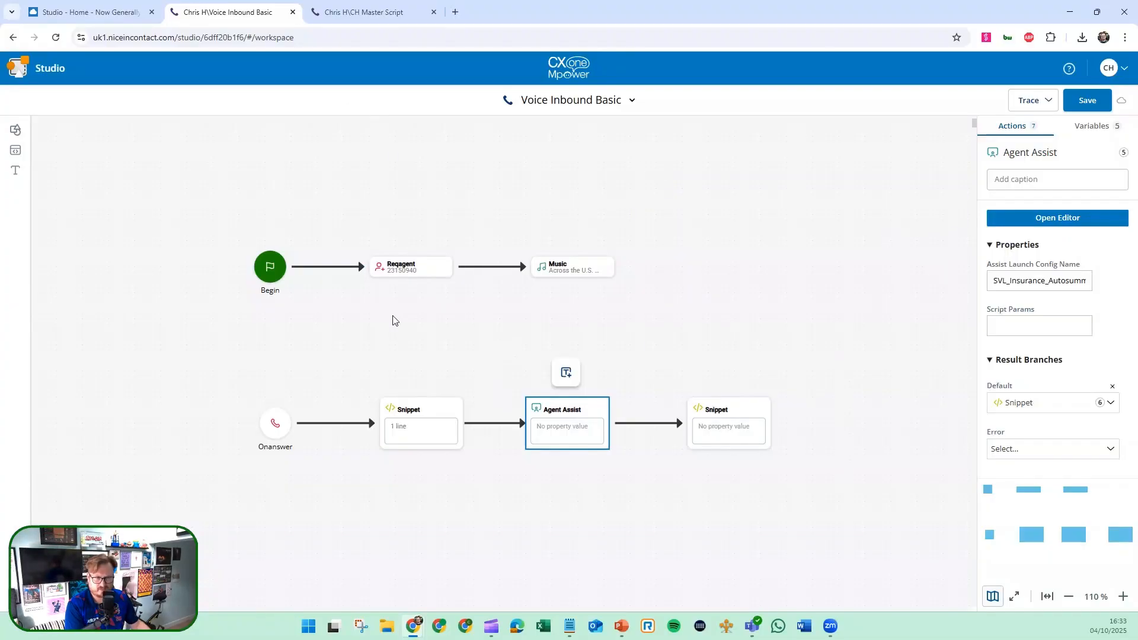
- Deselect Agent Assist and add a Play action connected after the Music action
left_click(299, 338)
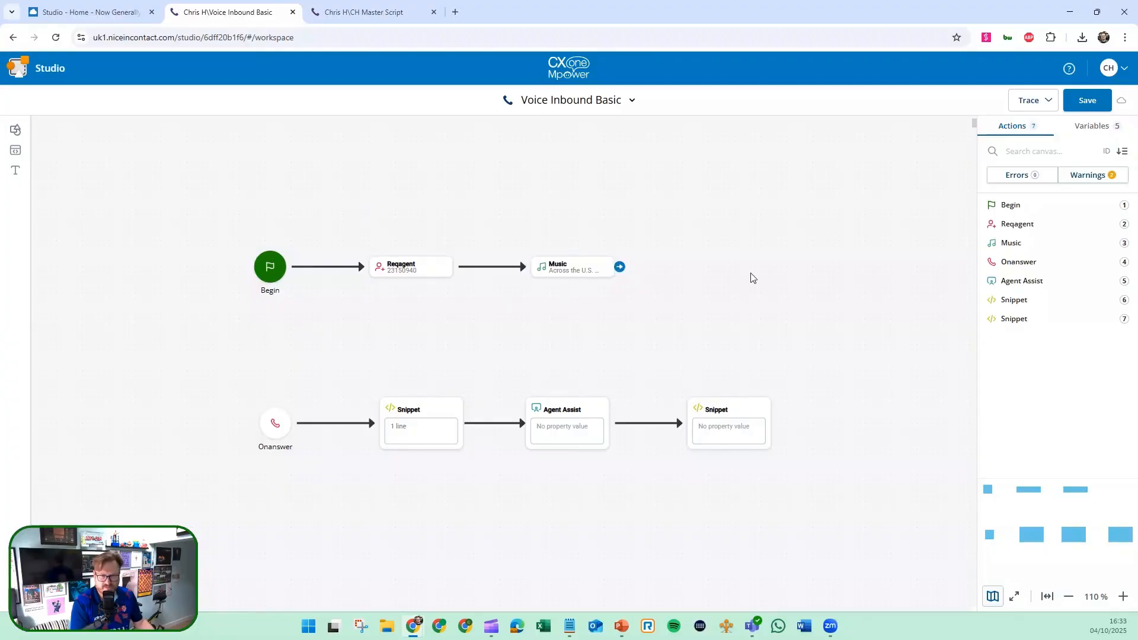
left_click(618, 269)
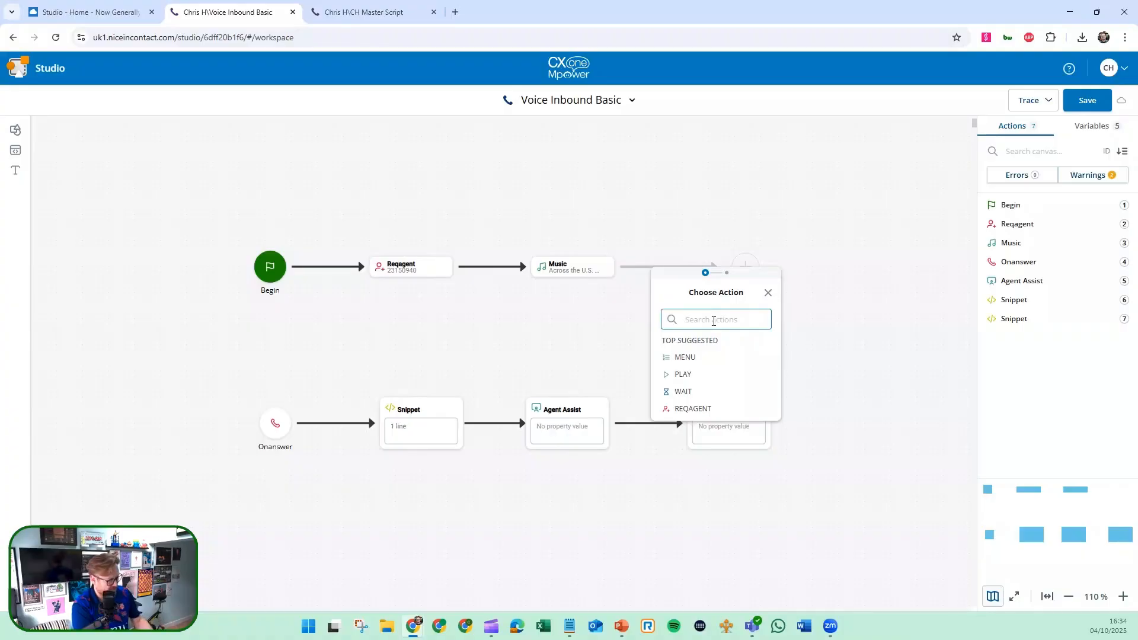
type("play")
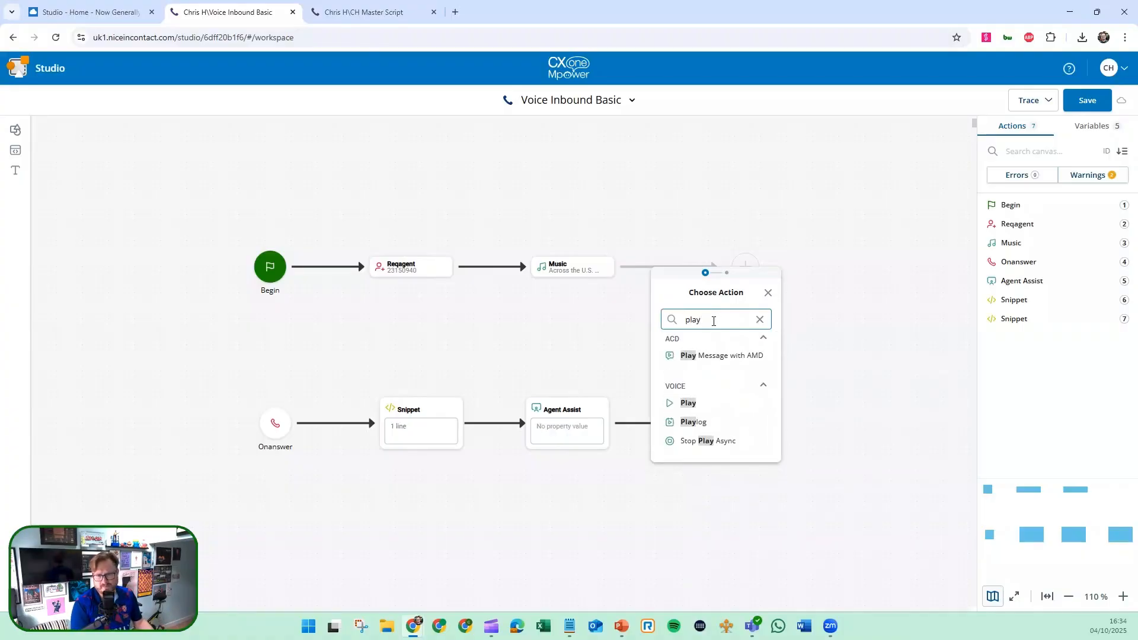
left_click(685, 402)
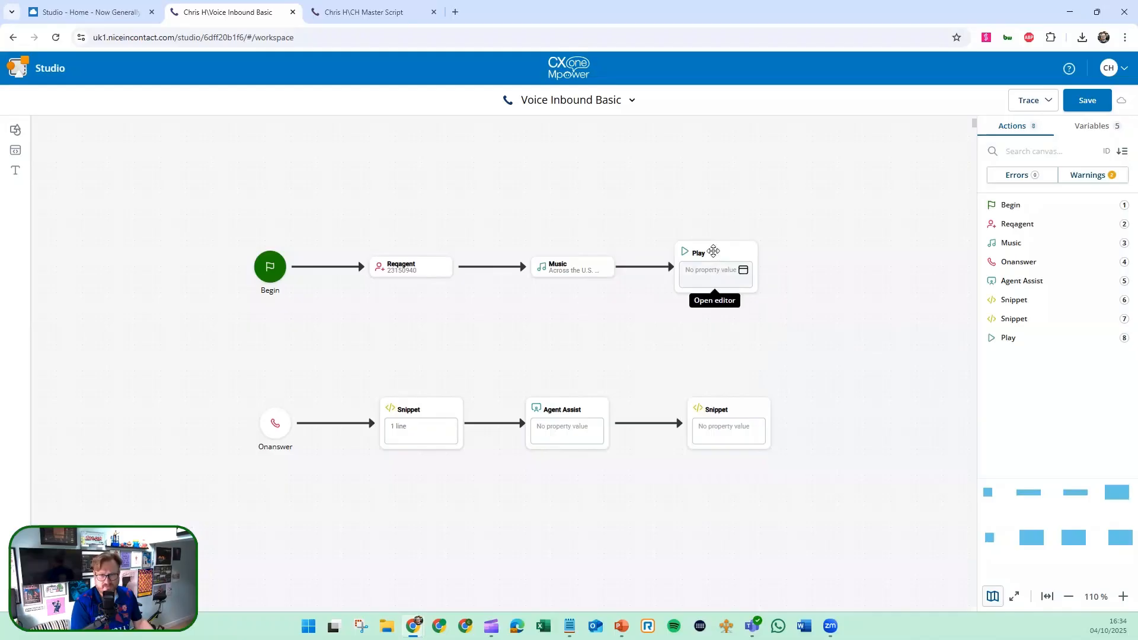
- In the Play action's editor, add a text-to-speech entry reading "Thank you for waiting, you call is important to us"
left_click(714, 253)
left_click(1028, 219)
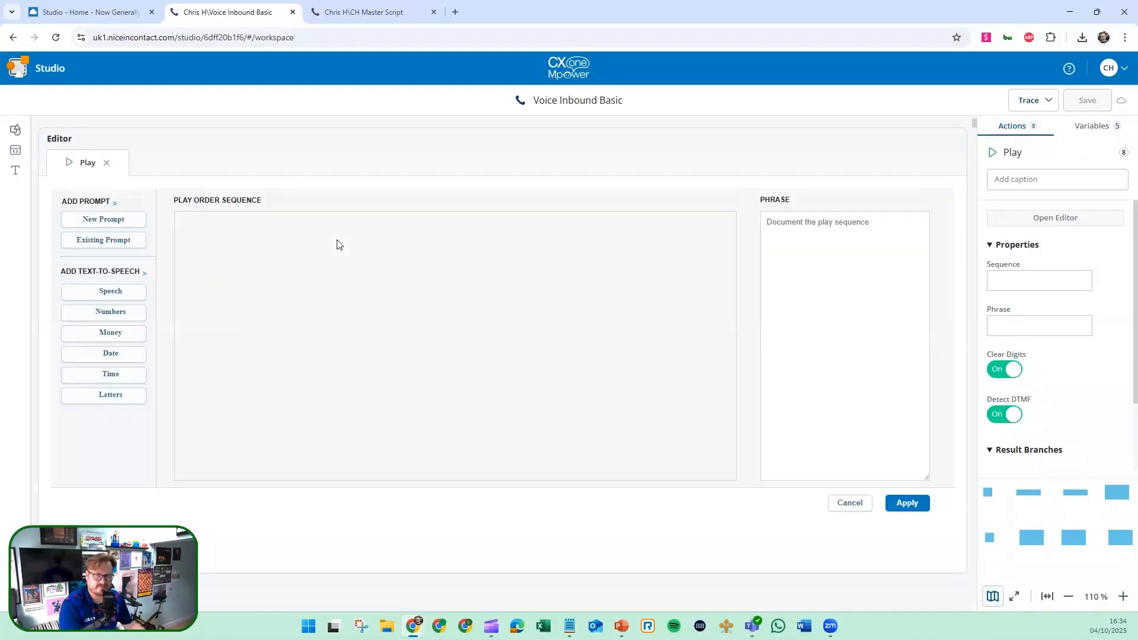
left_click(102, 293)
type("The little brown fox")
left_click_drag(304, 232, 89, 221)
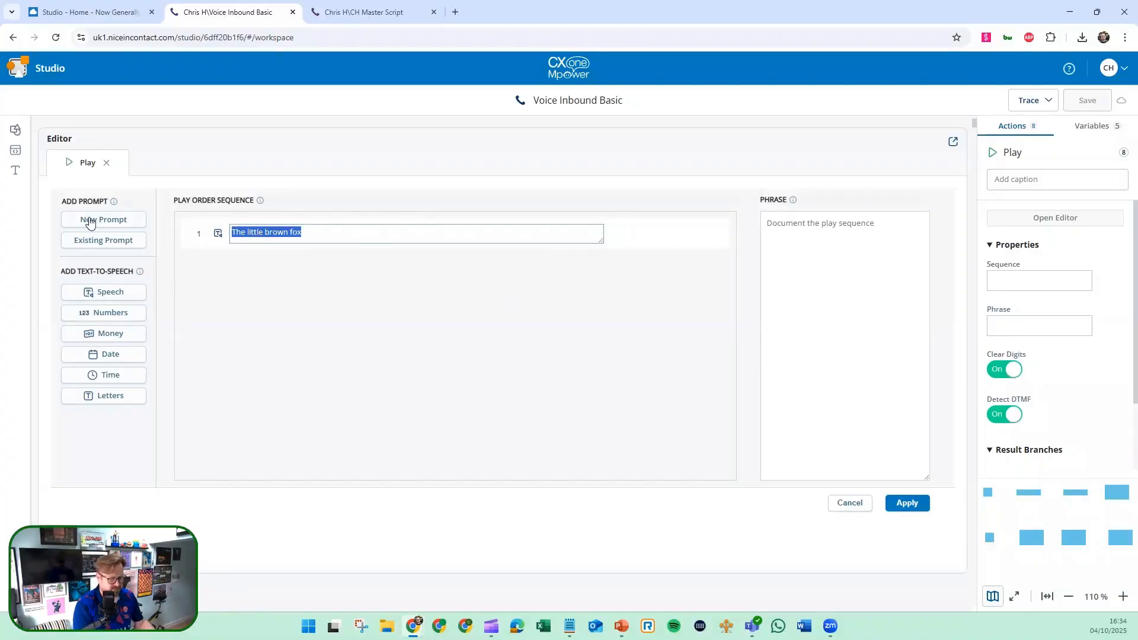
type("Thank you for waiting, you call is important to us")
- Copy the speech text into the Play action's phrase documentation and apply the changes
left_click_drag(231, 231, 540, 236)
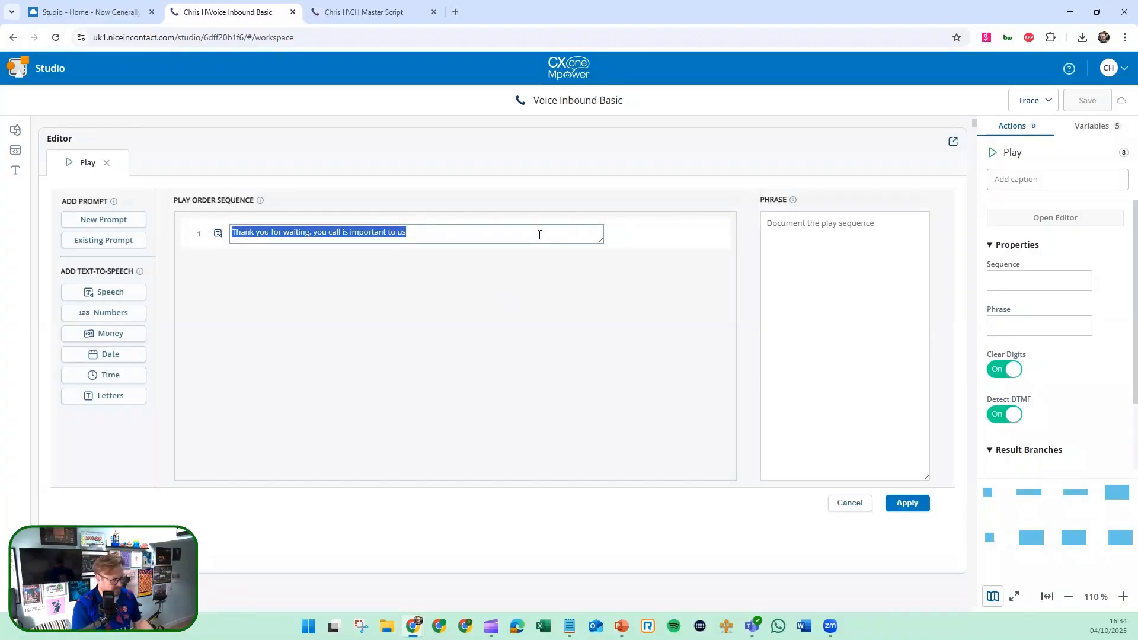
key("ctrl+c")
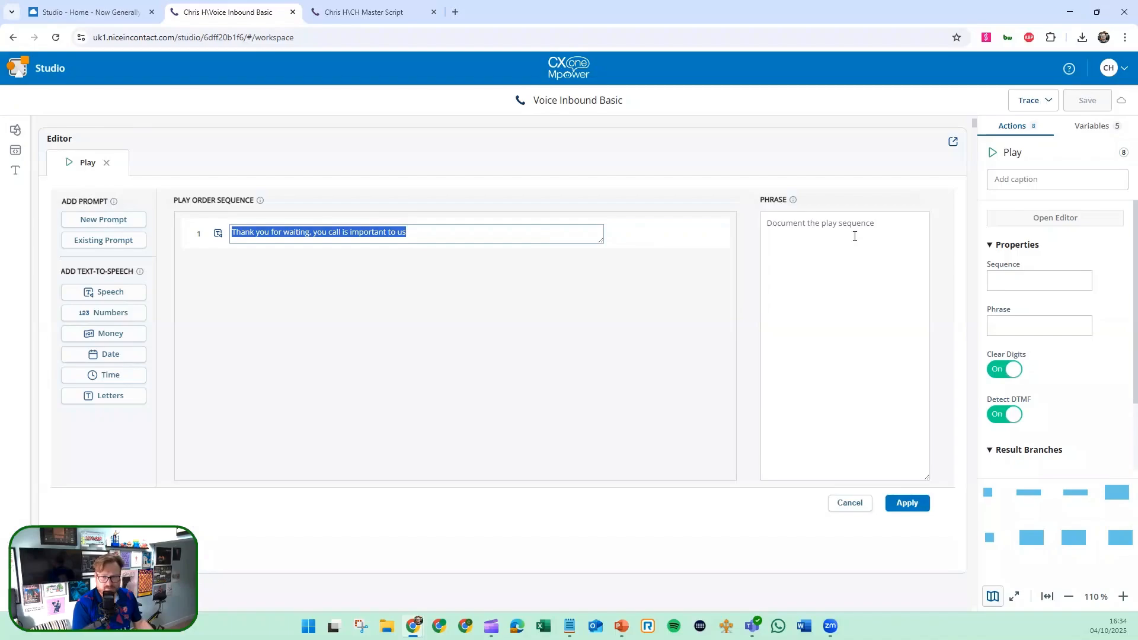
left_click(855, 234)
key("ctrl+v")
left_click(907, 502)
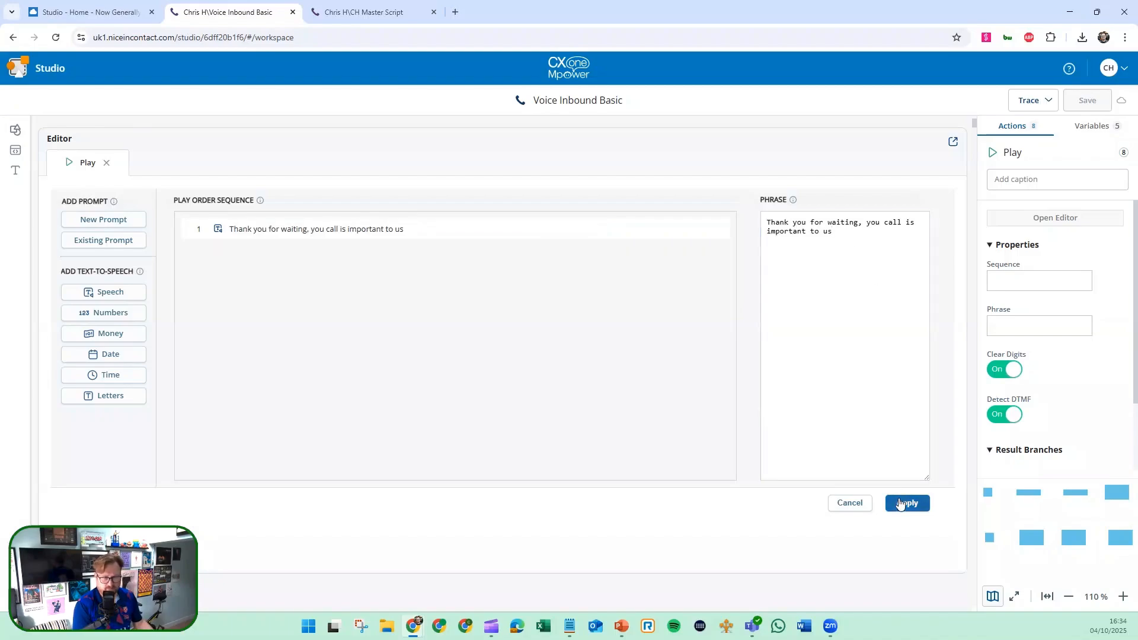
- Place the Play action below and beyond Music, connect it back to Music, and make that return connector a curved line
left_click(628, 311)
left_click_drag(702, 261, 604, 282)
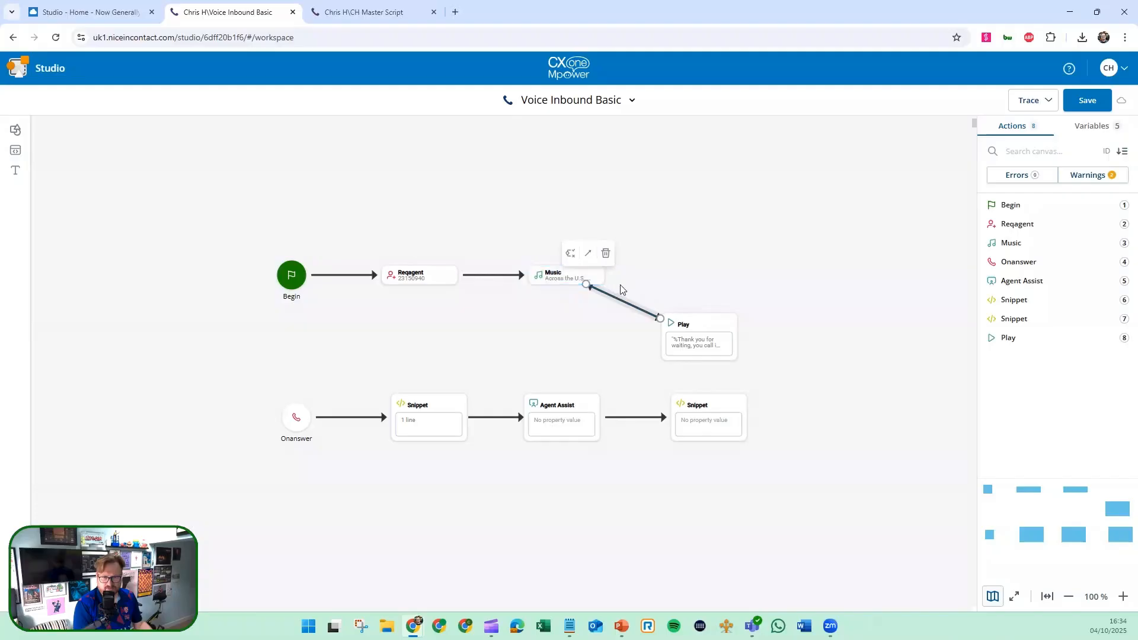
left_click(589, 253)
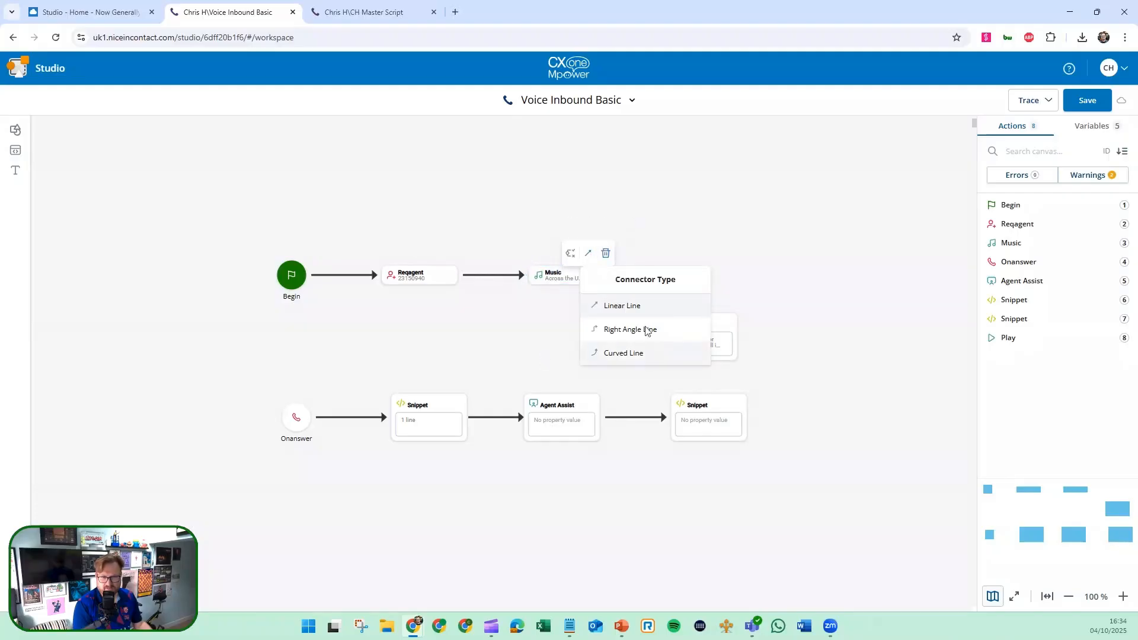
left_click(623, 353)
- Change the Music-to-Play connector to a right angle line and nudge the Play action slightly toward Music
left_click(610, 294)
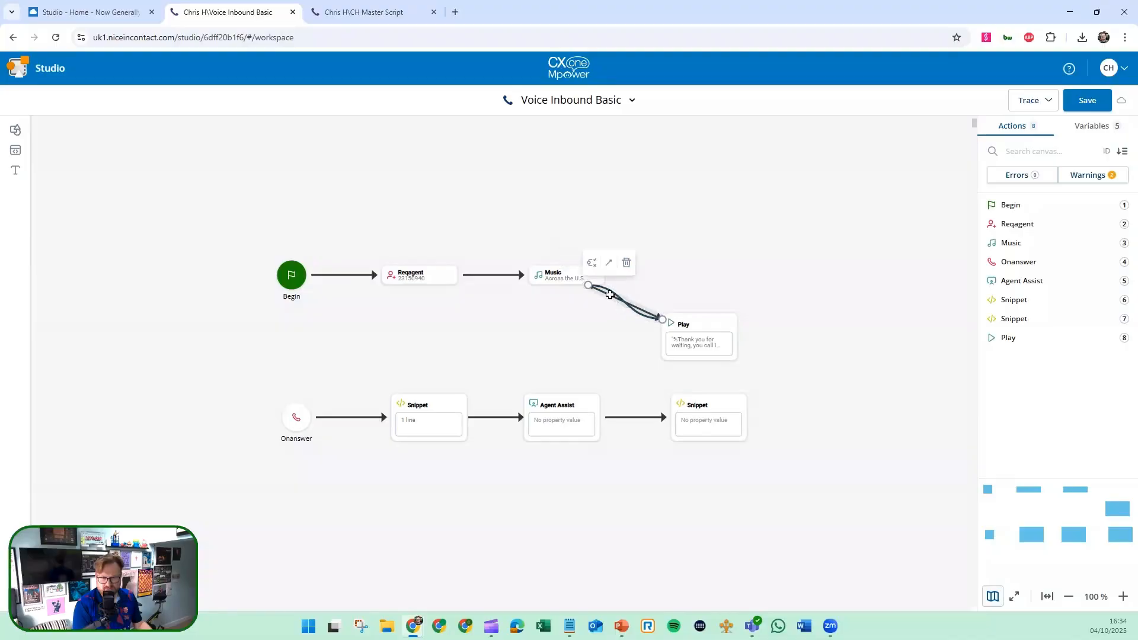
left_click(609, 262)
left_click(629, 343)
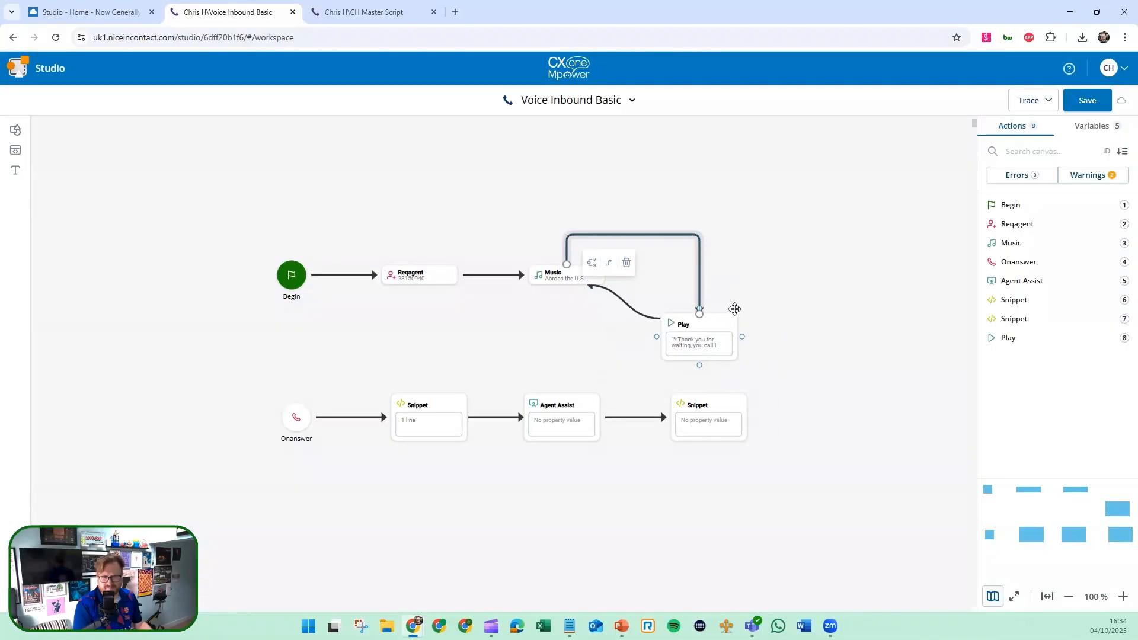
left_click_drag(709, 340, 714, 320)
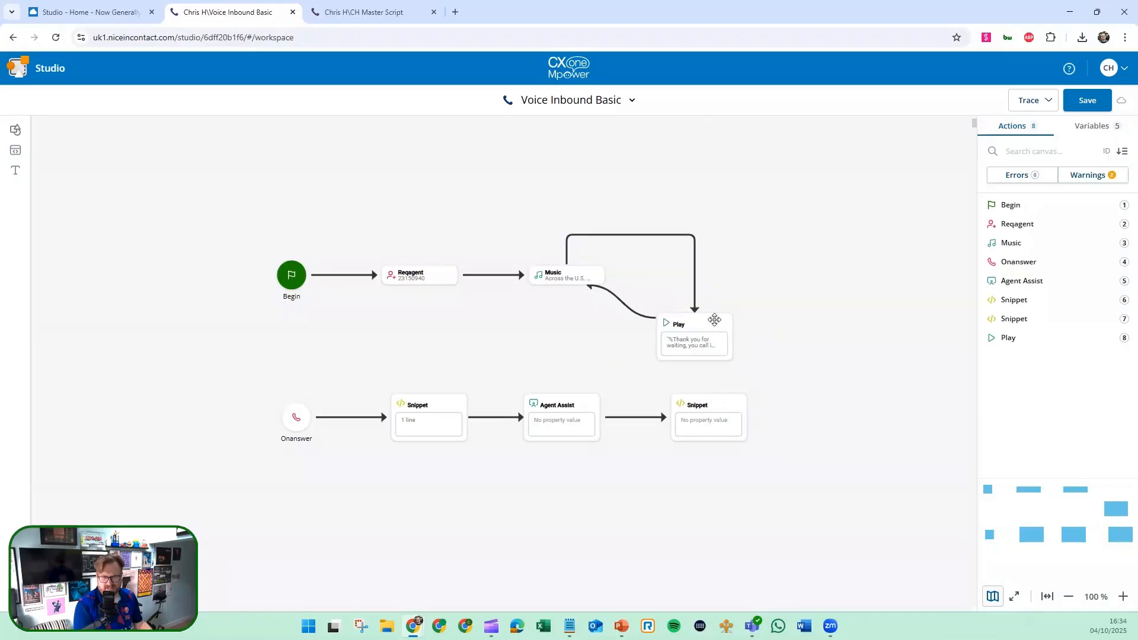
- Try a right angle line on the Play-to-Music connector, set it to a linear line instead, and shift Play closer to Music
left_click(640, 319)
left_click(638, 282)
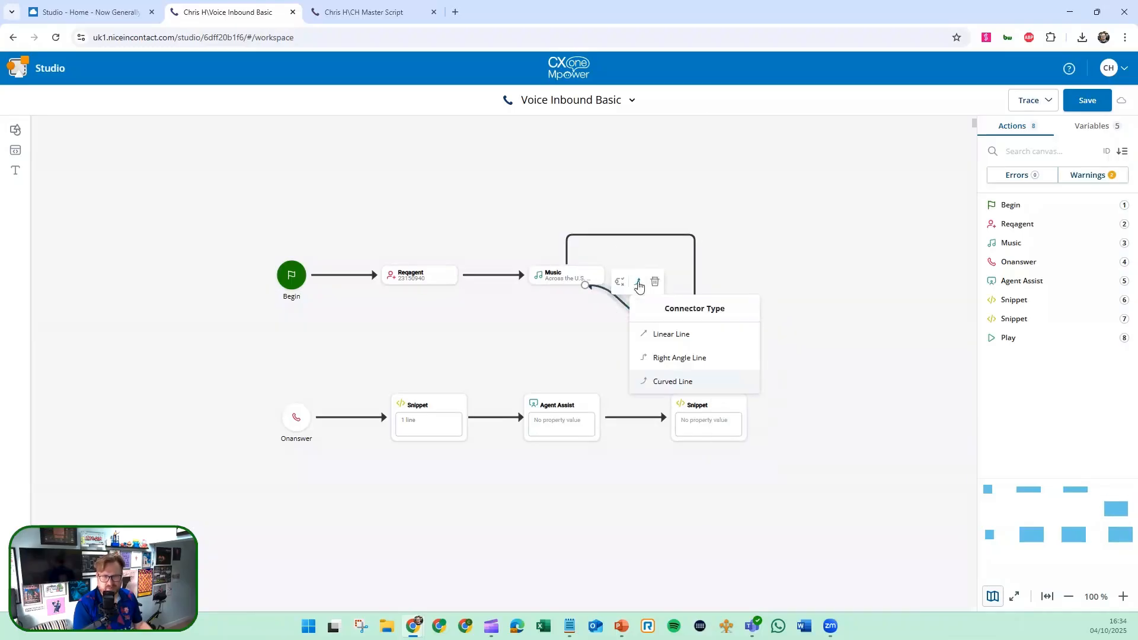
left_click(676, 358)
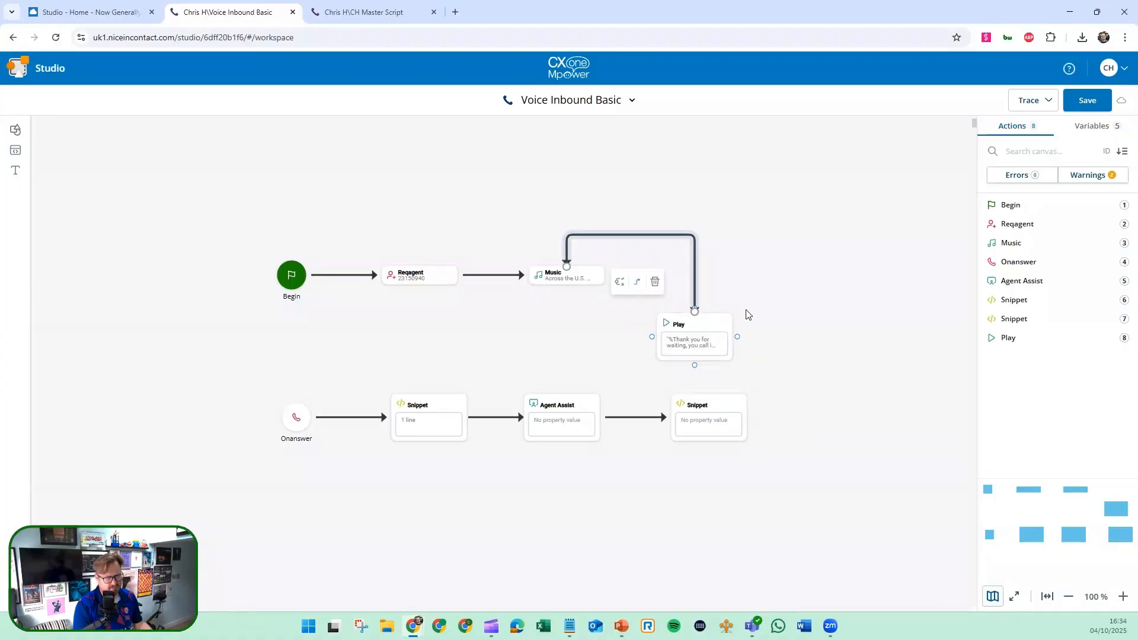
left_click(637, 282)
left_click(647, 335)
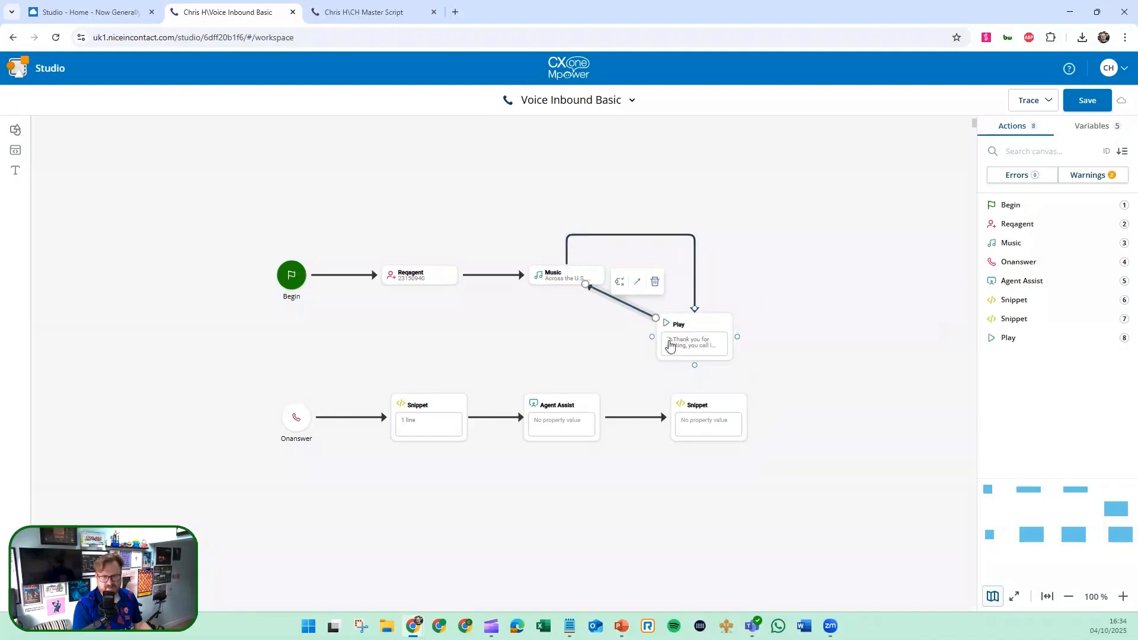
mouse_move(701, 326)
left_mouse_down()
mouse_move(712, 278)
mouse_move(698, 306)
left_mouse_up()
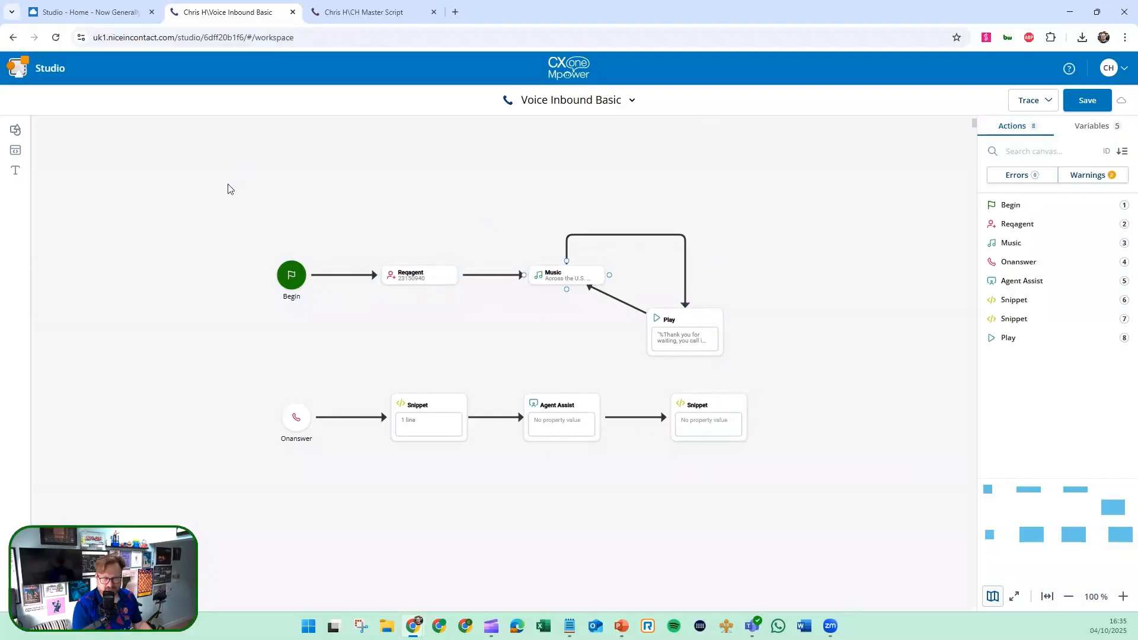
- Open the library of available actions and examine its categories and the contents of Digital Engagement
left_click(16, 130)
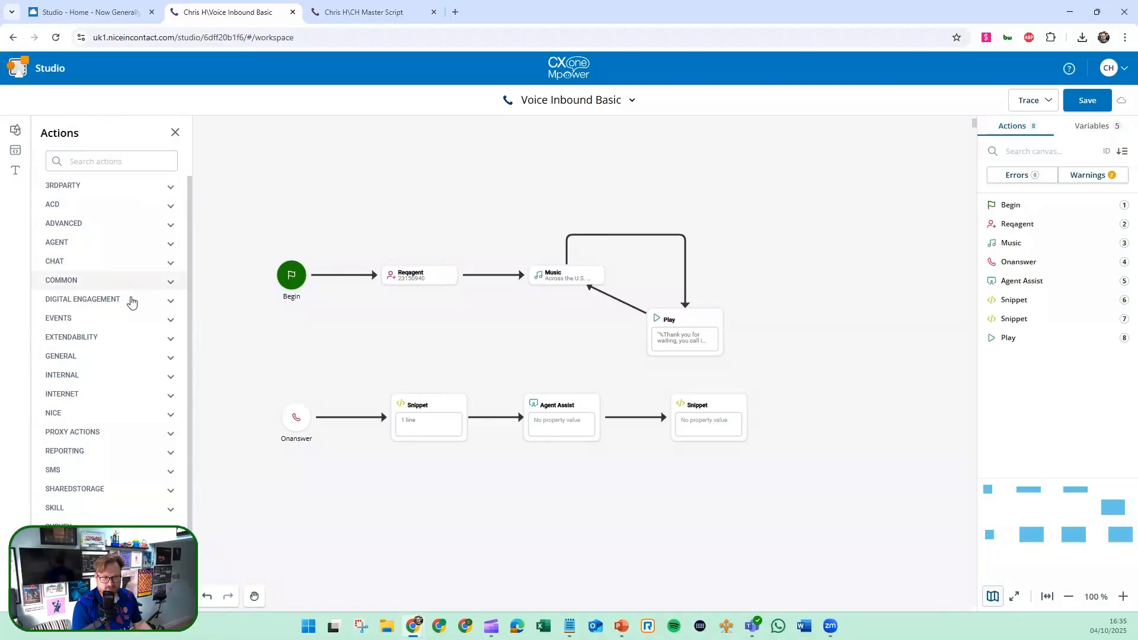
scroll(134, 321, "down", 2)
scroll(135, 333, "up", 2)
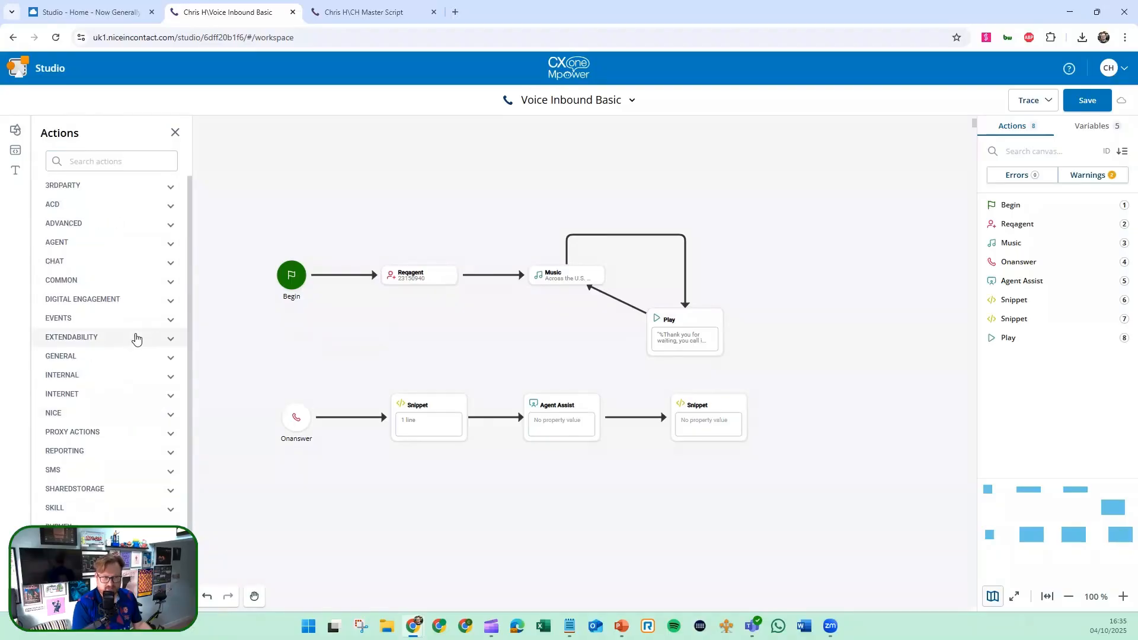
left_click(109, 168)
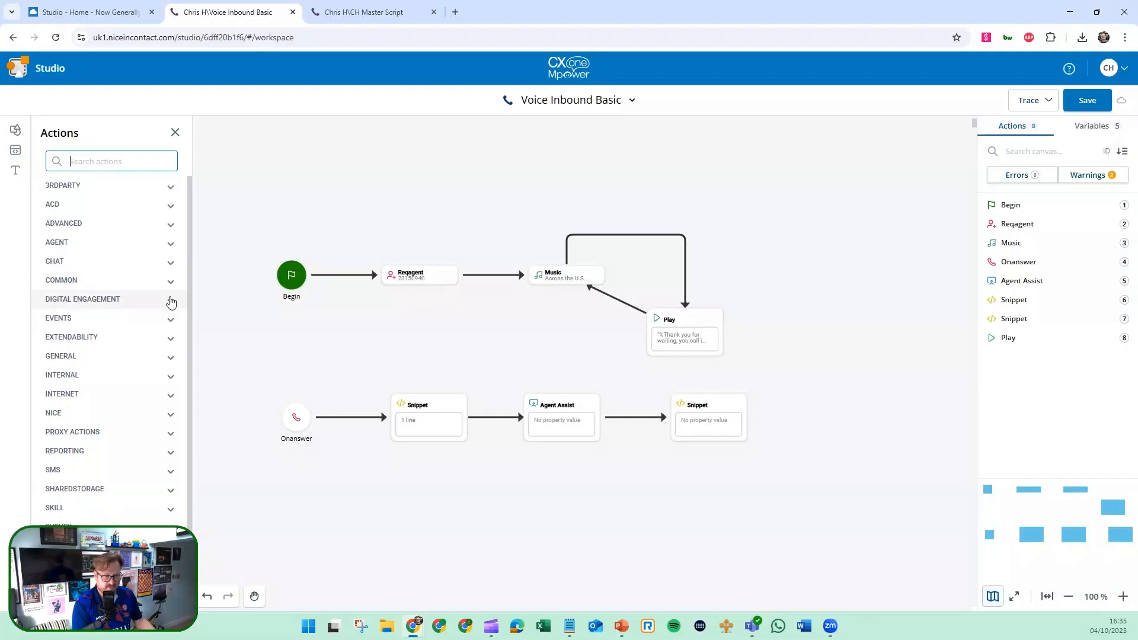
left_click(171, 301)
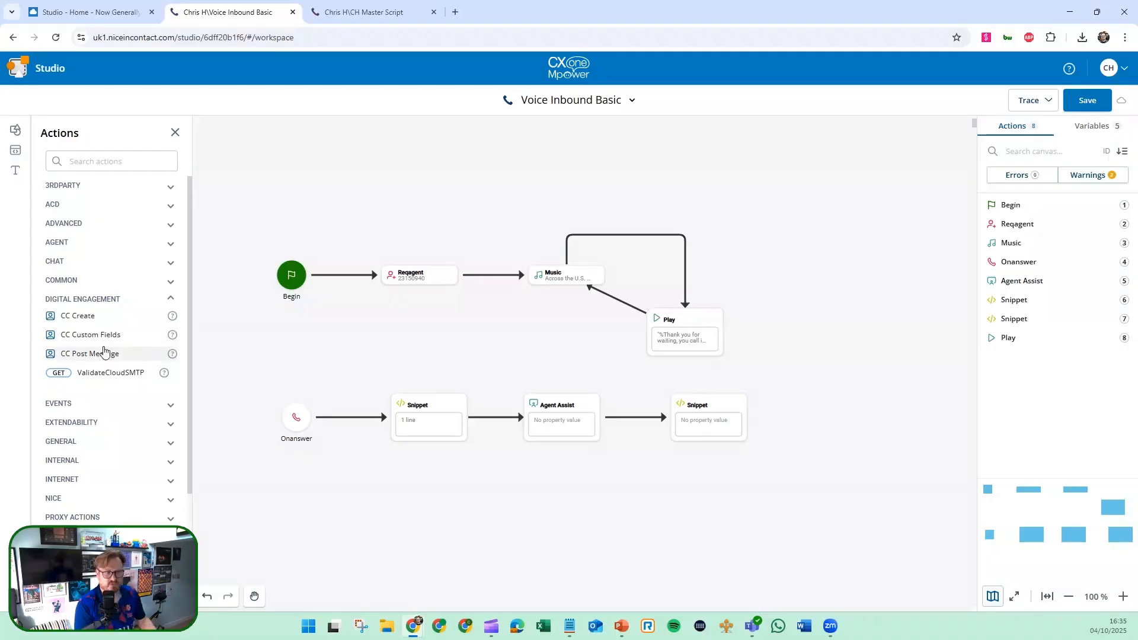
left_click(170, 302)
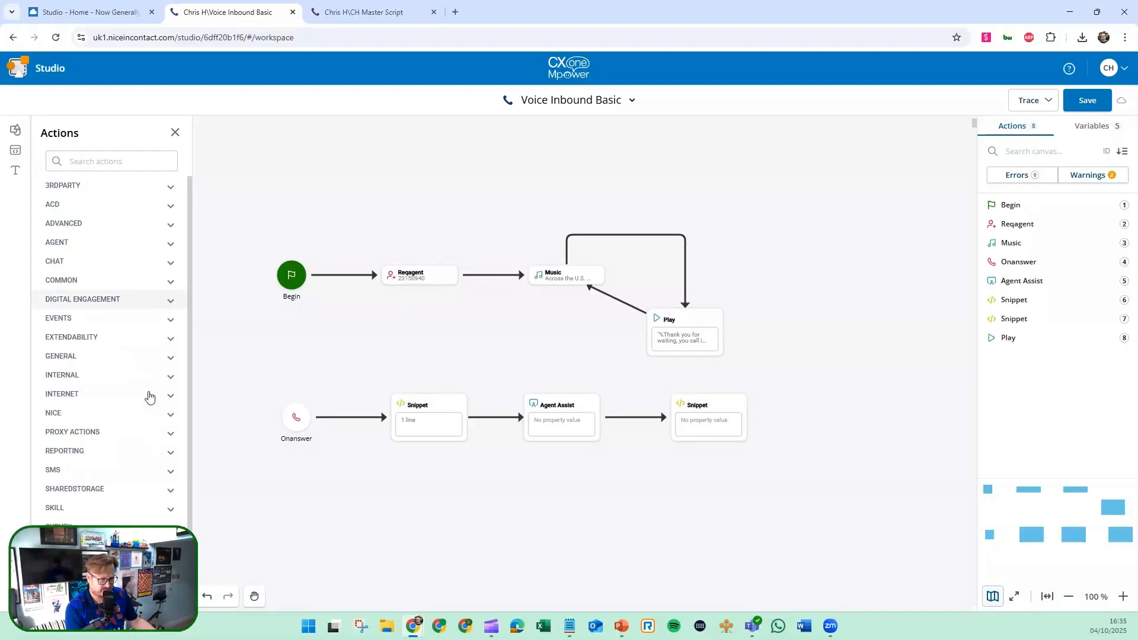
- Examine the actions available in the Agent and Common categories, collapsing each one after viewing
left_click(170, 245)
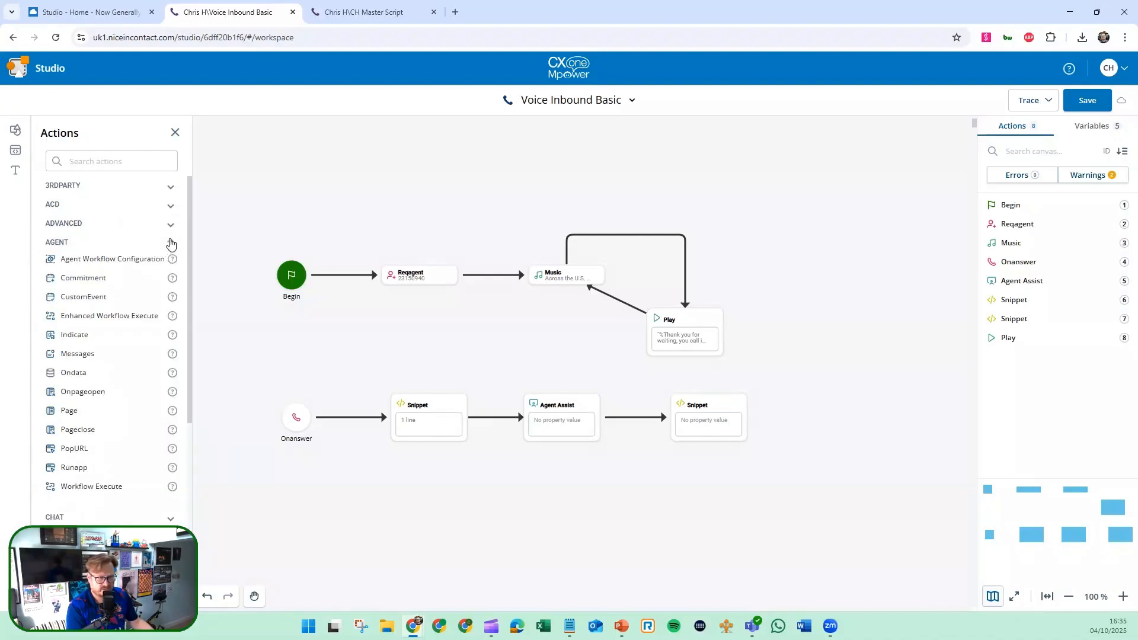
left_click(171, 243)
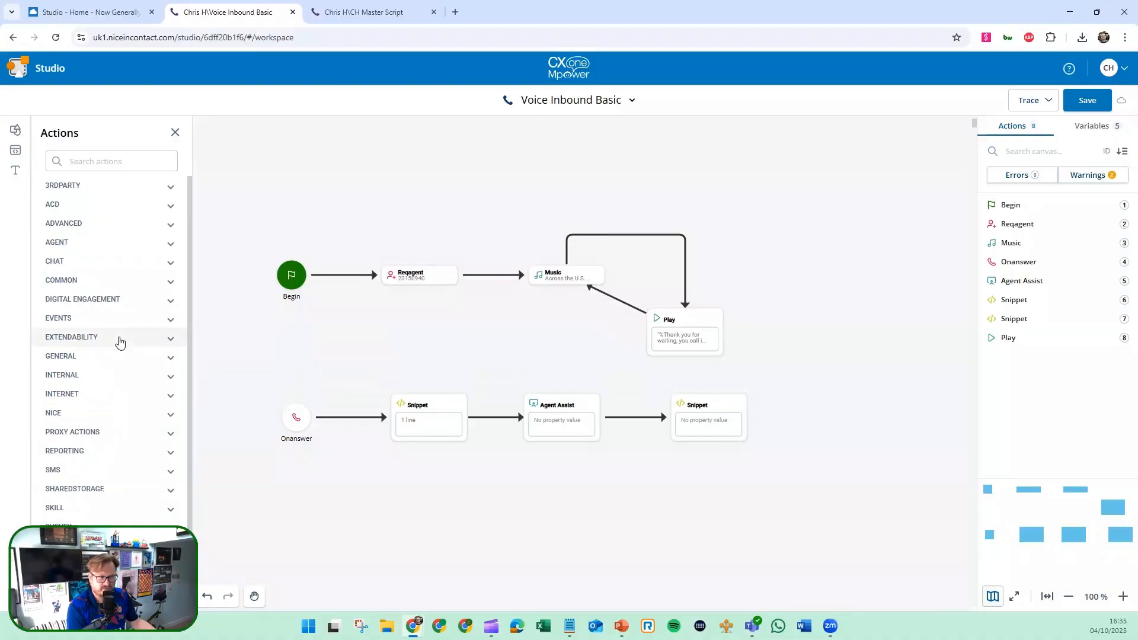
scroll(162, 227, "down", 2)
left_click(170, 205)
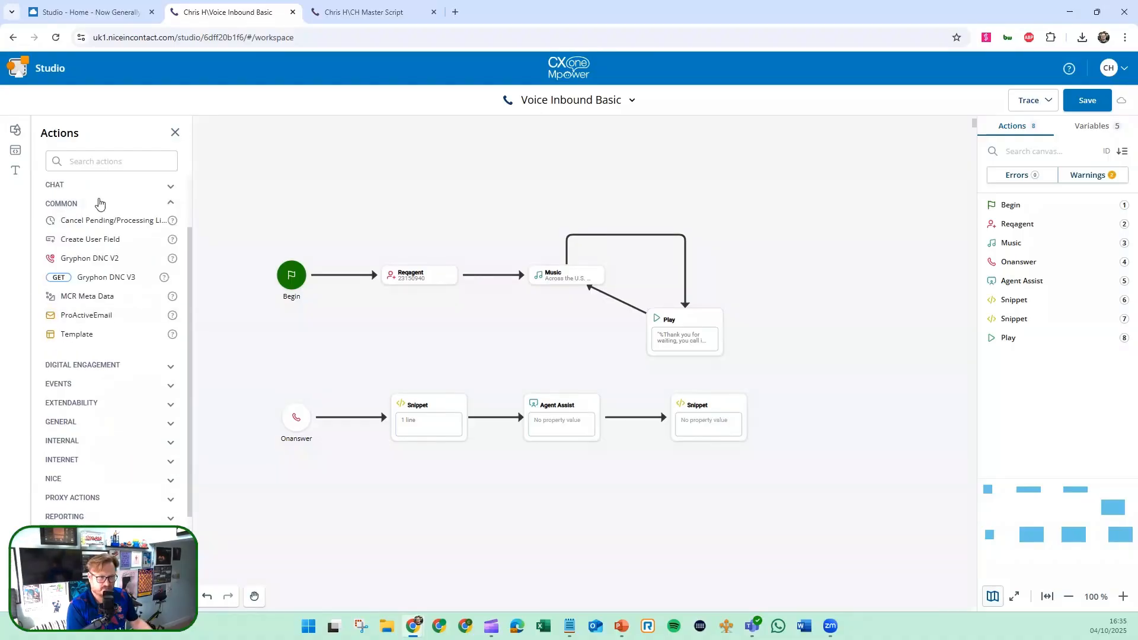
left_click(170, 204)
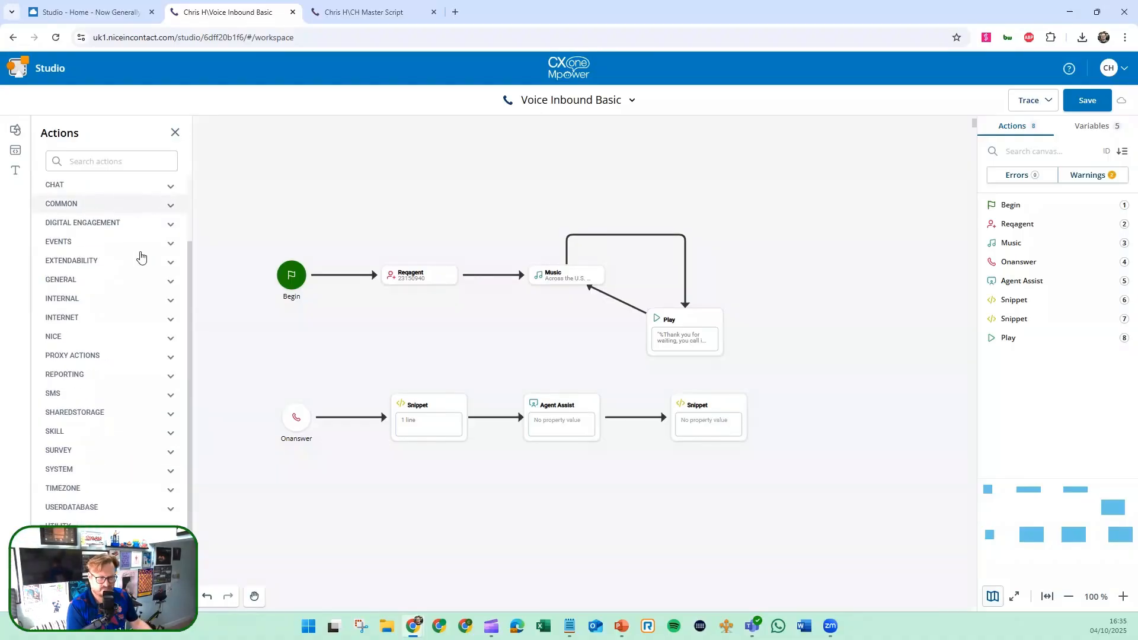
- Expand the General category and look through its actions, such as Case, If, Loop, Runscript and Wait
left_click(164, 287)
scroll(127, 284, "down", 5)
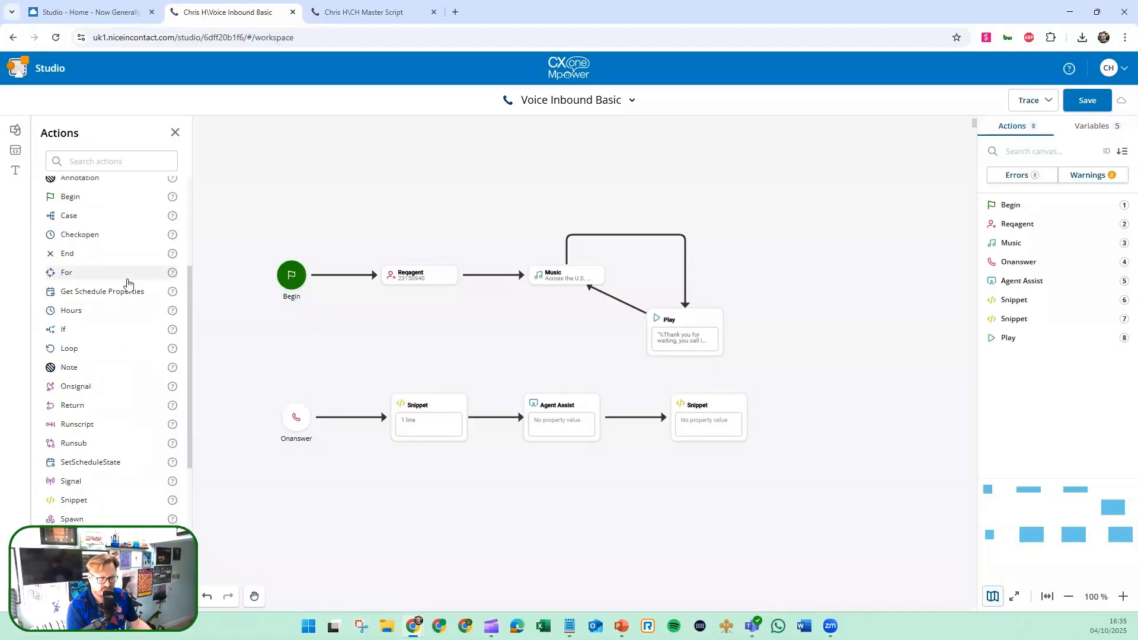
scroll(126, 284, "down", 2)
scroll(112, 349, "up", 4)
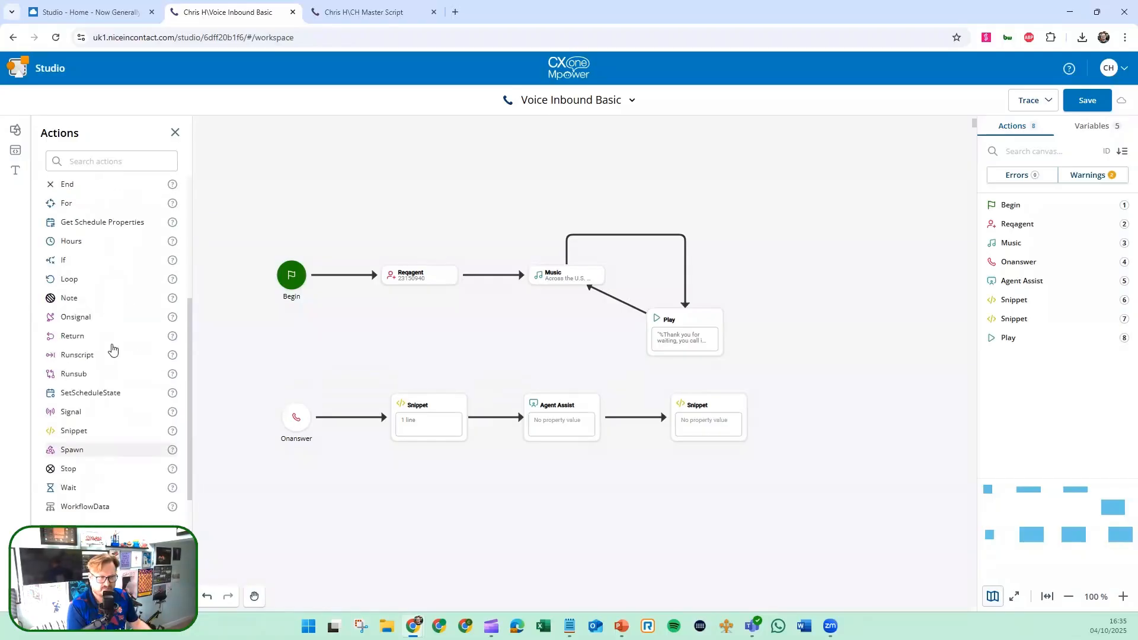
scroll(112, 349, "up", 1)
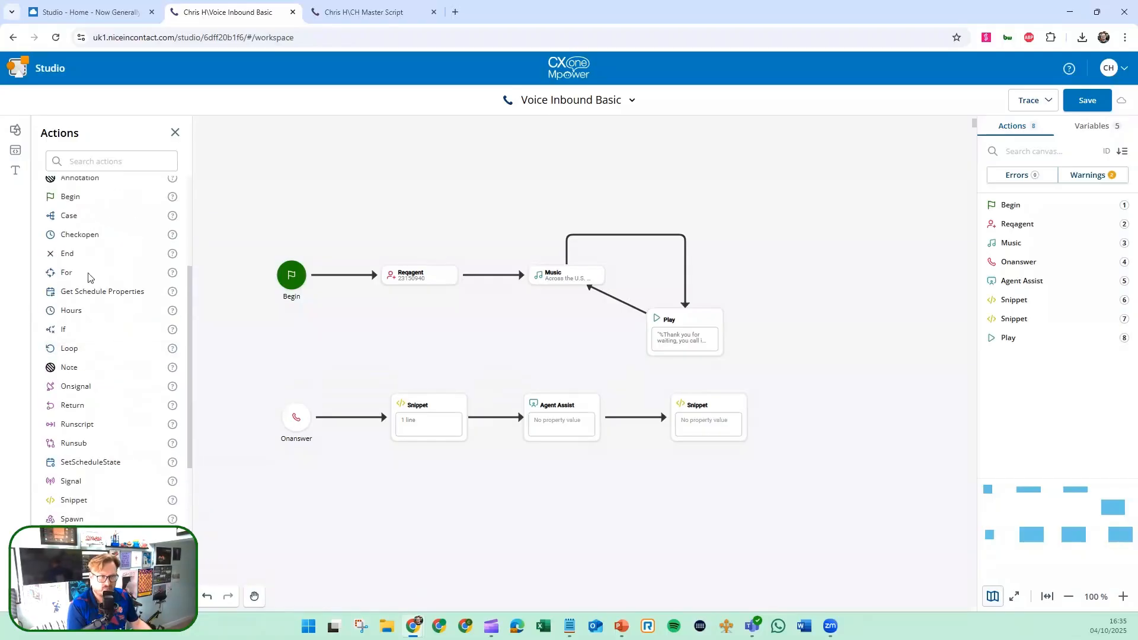
- Switch to the CH Master Script, open the script called by its CoPilot Holt Runscript action, and dismiss the error notification
left_click(356, 12)
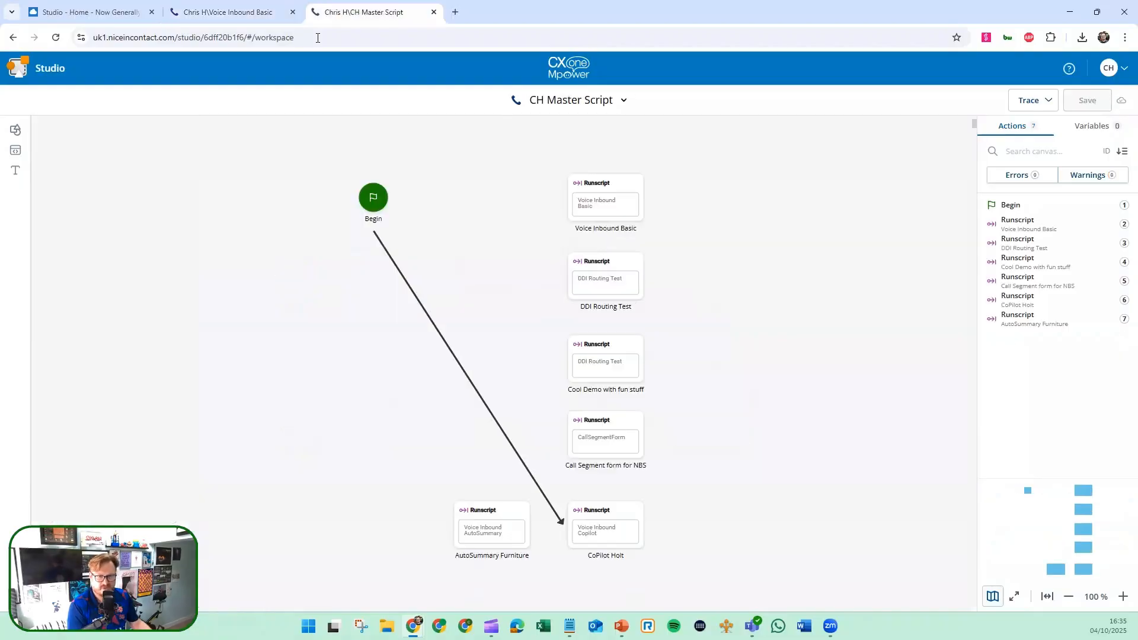
left_click(616, 514)
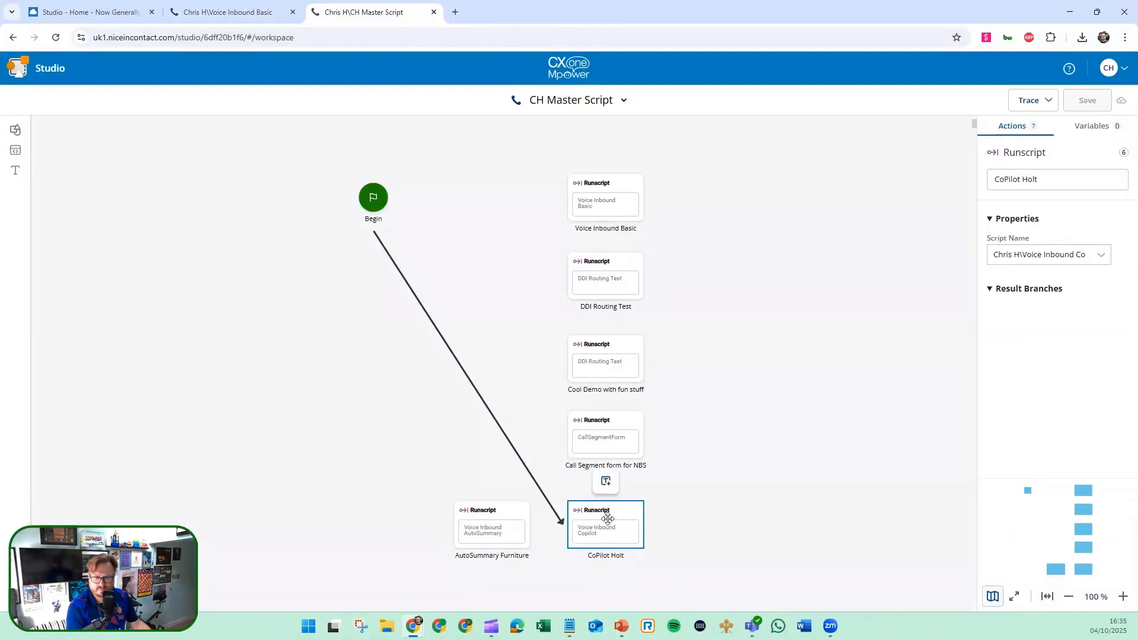
left_click(619, 537)
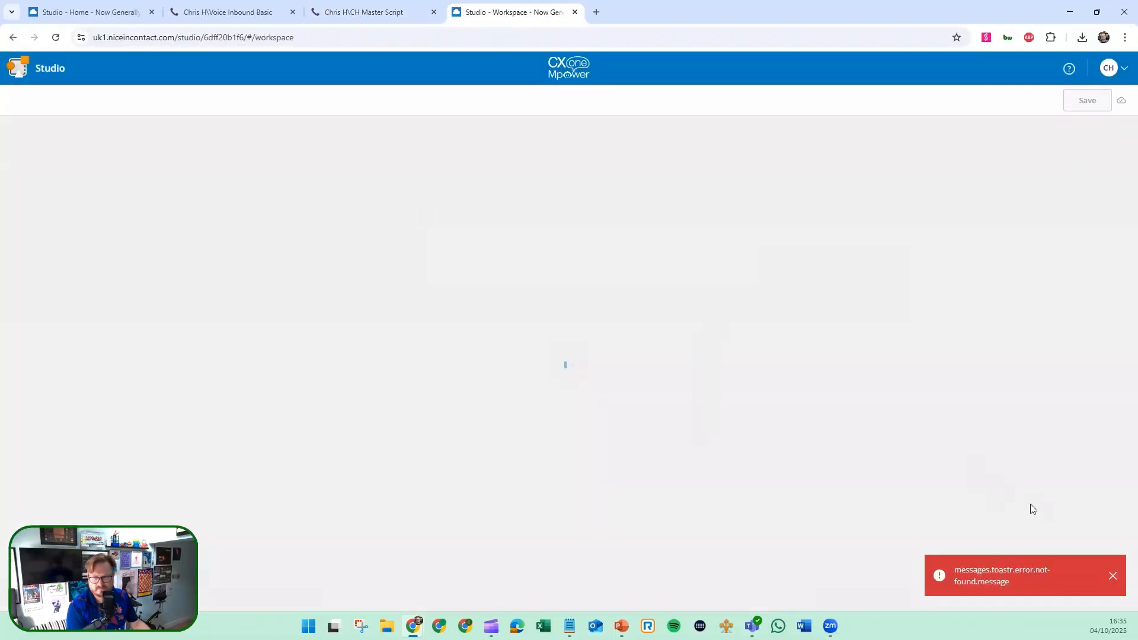
left_click(1112, 578)
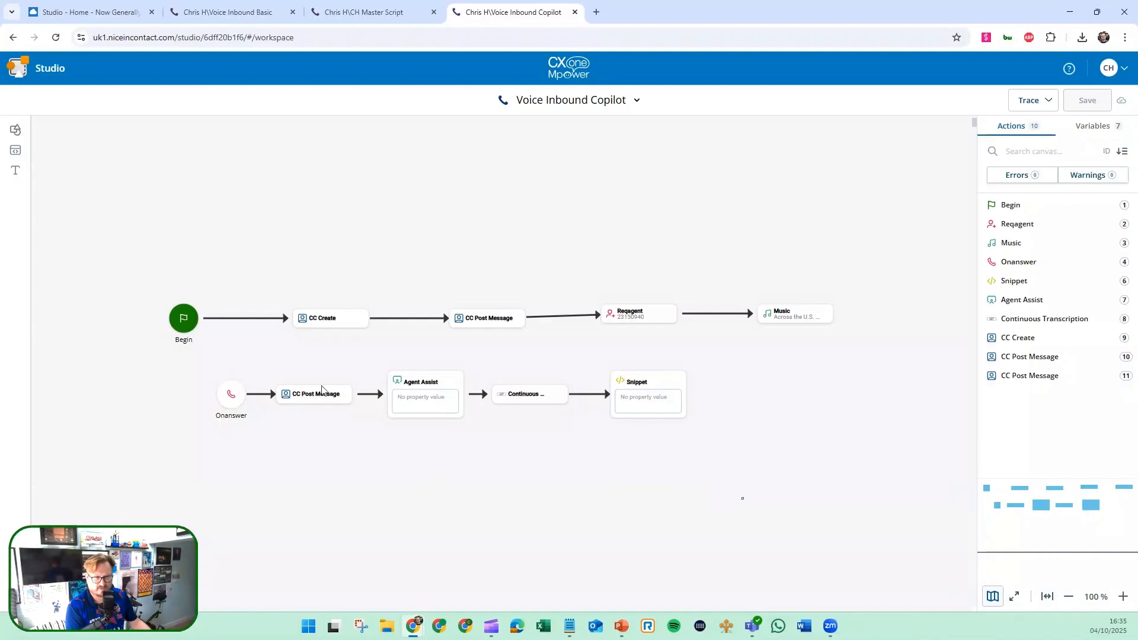
- Copy the whole Onanswer flow from Voice Inbound Copilot into Voice Inbound Basic and place it below the existing Onanswer row
left_click_drag(743, 499, 195, 363)
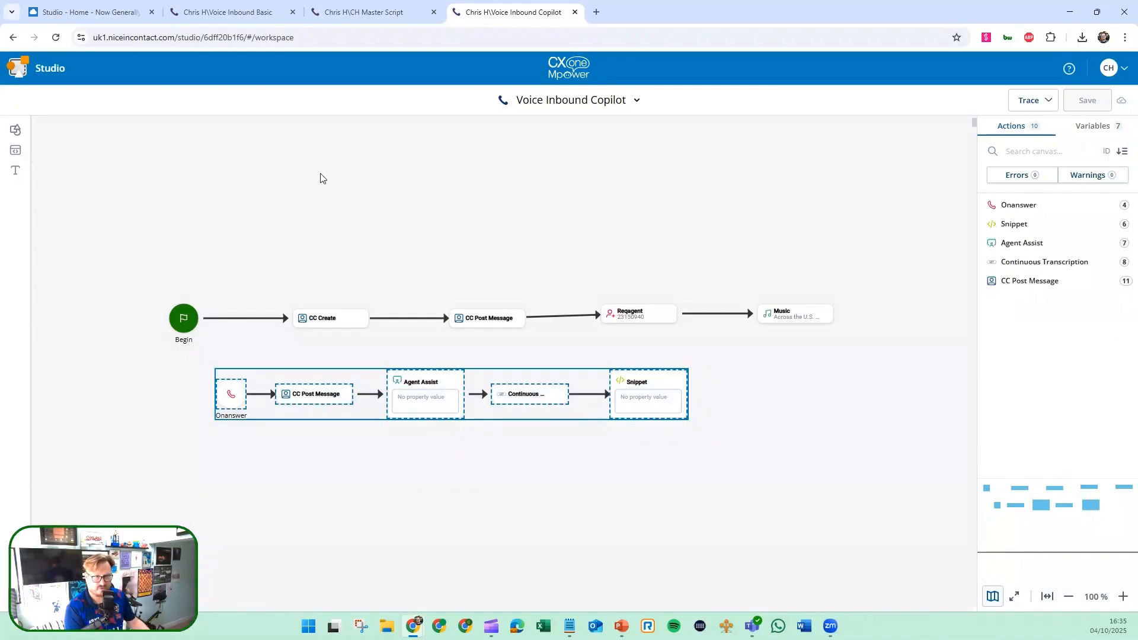
left_click(260, 14)
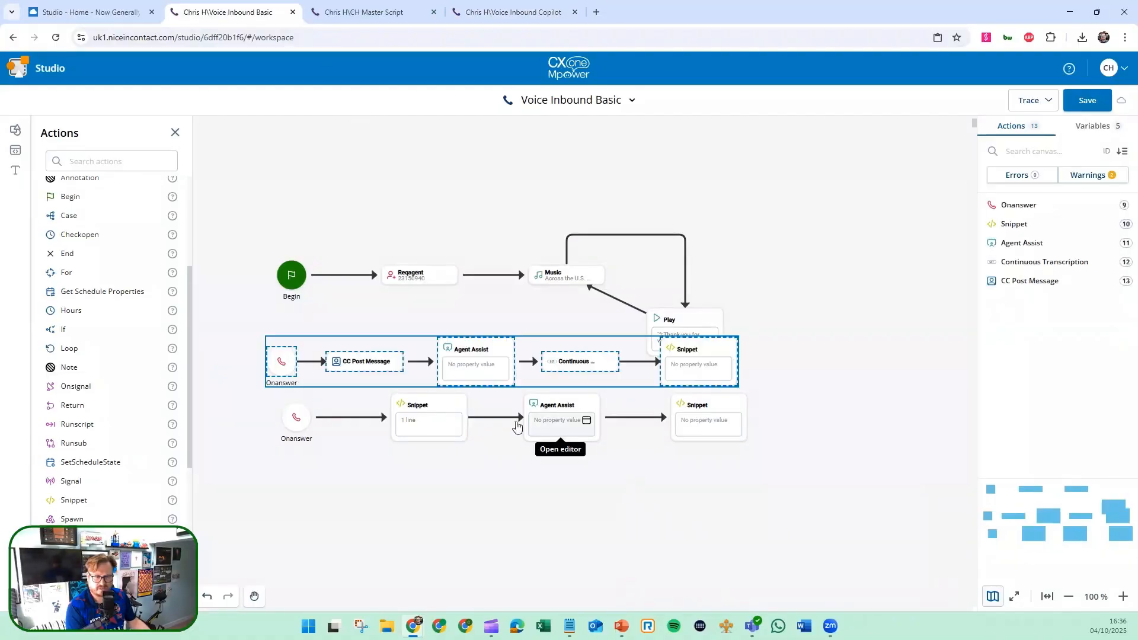
key("ctrl+v")
left_click_drag(448, 350, 471, 495)
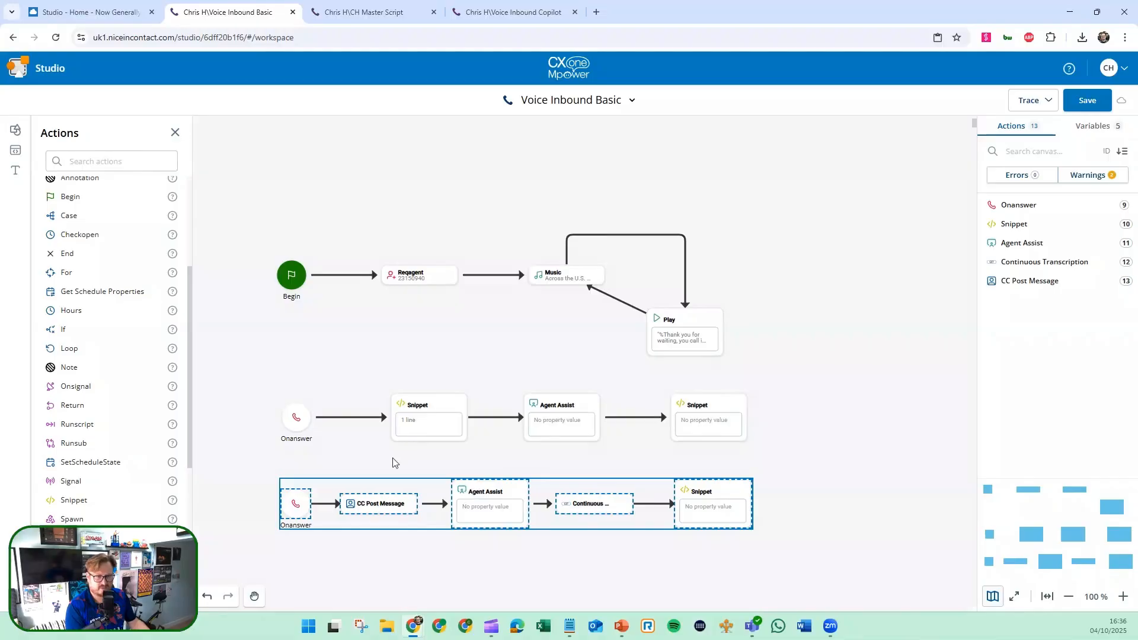
left_click(338, 456)
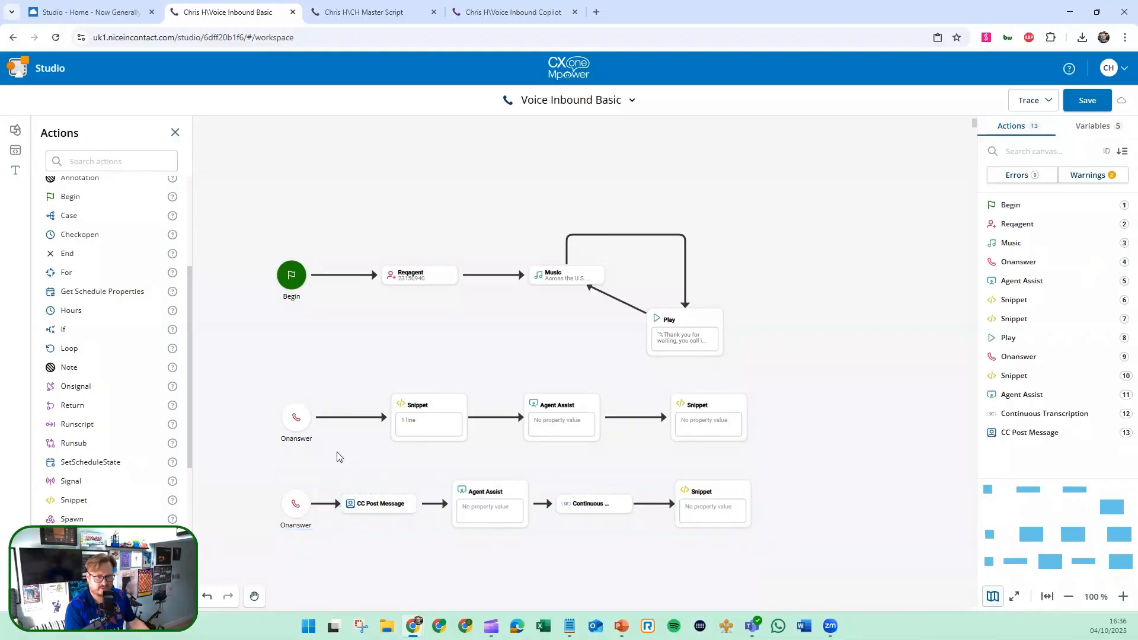
- Delete the original Onanswer action in front of the 1-line Snippet and save the script
left_click(301, 421)
left_click(378, 348)
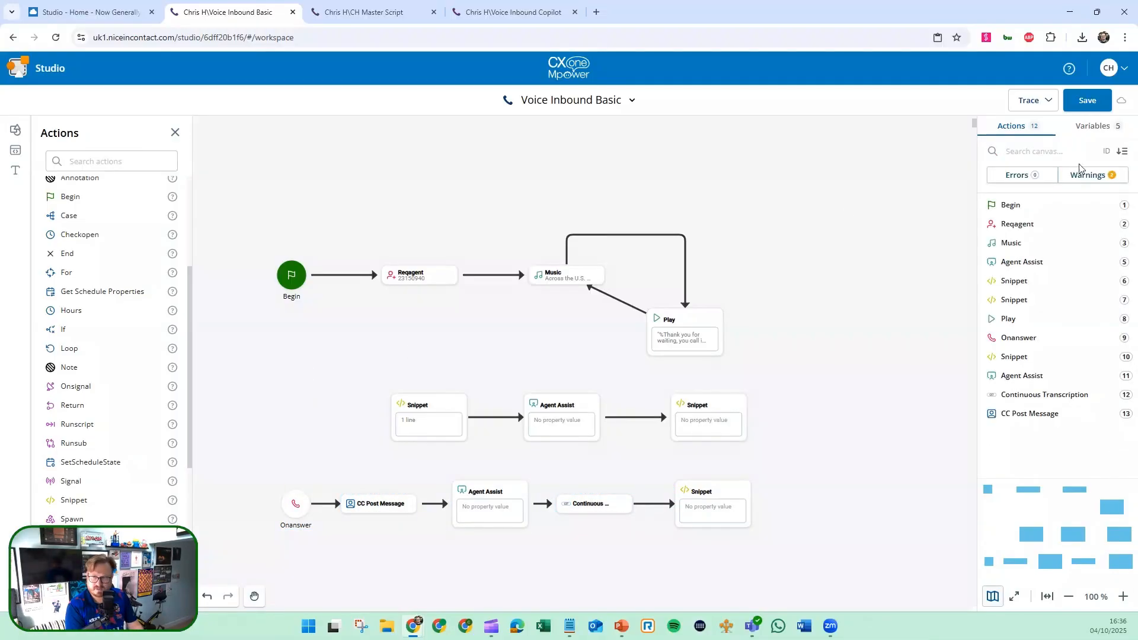
key("ctrl+s")
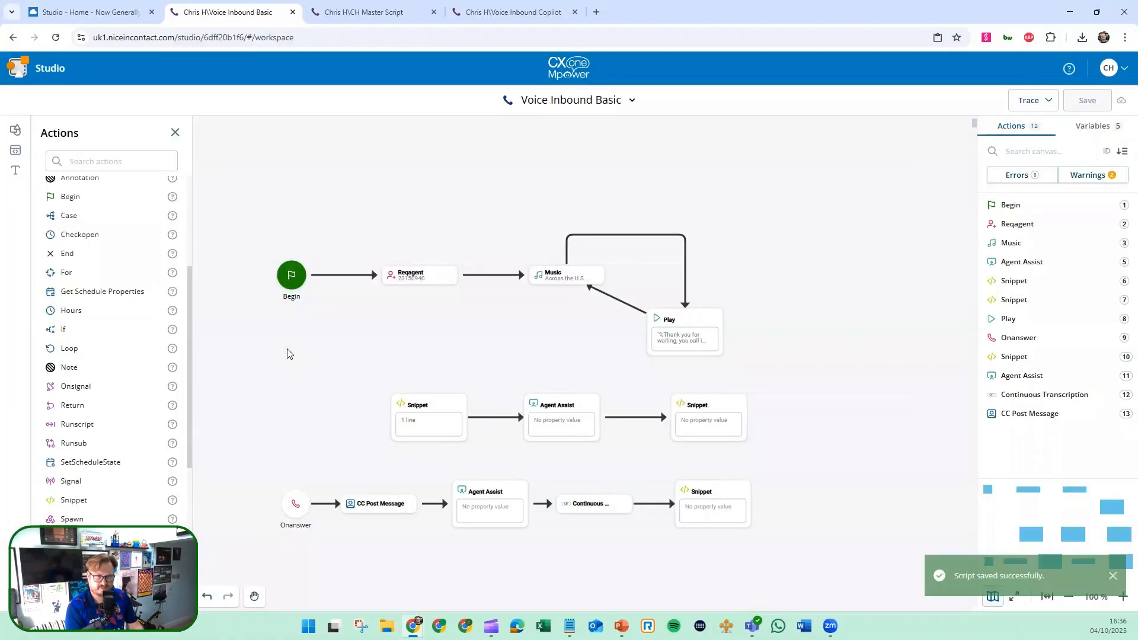
- Place a copy of the lower Onanswer action before the 1-line Snippet, connected to it, and delete the entire lower Onanswer flow
left_click(297, 504)
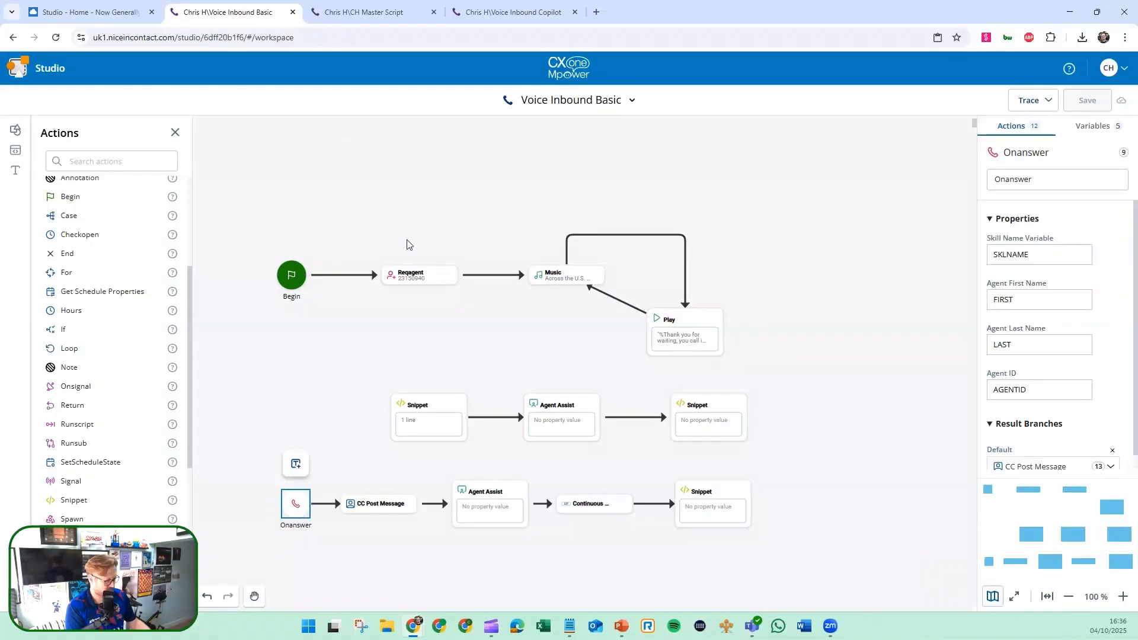
left_click(311, 422)
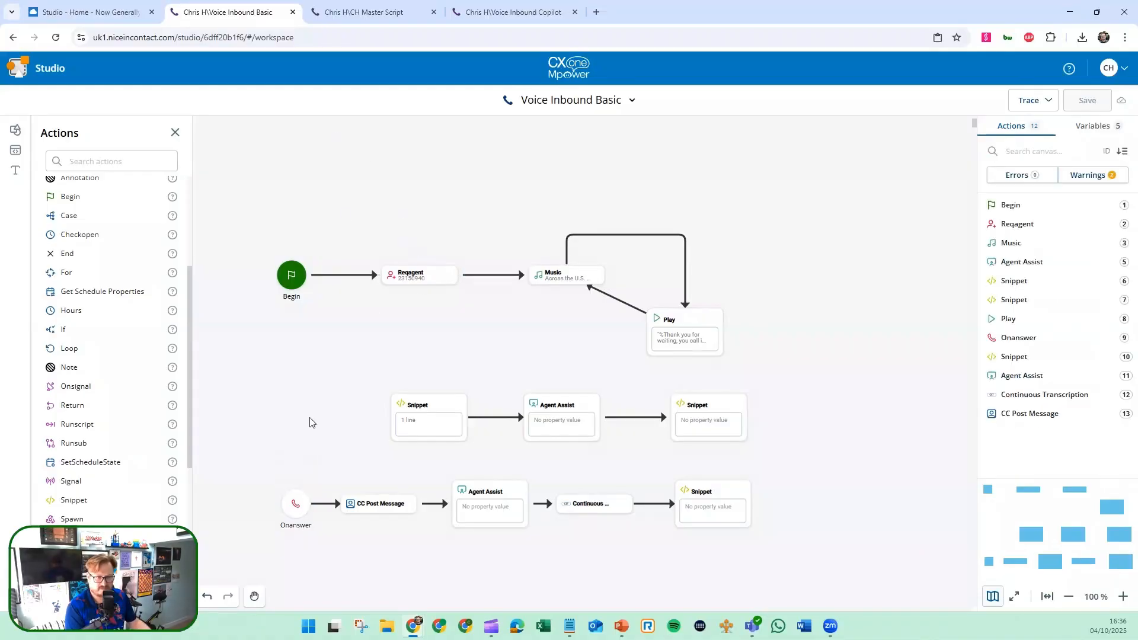
key("ctrl+v")
left_click_drag(497, 359, 308, 420)
left_click_drag(310, 421, 379, 427)
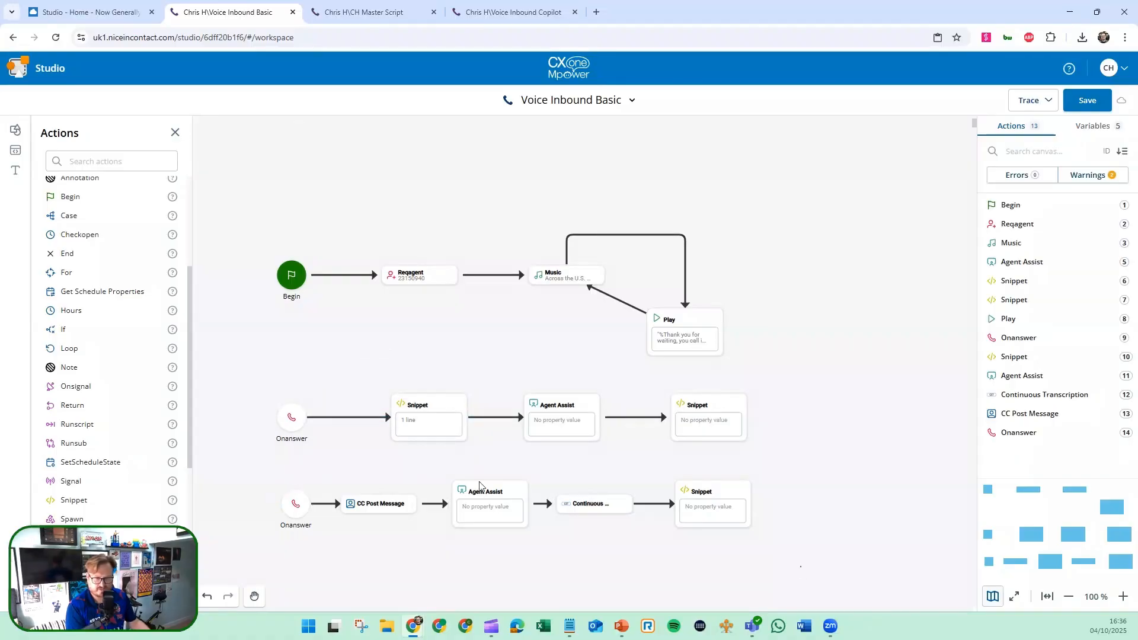
left_click_drag(800, 567, 255, 452)
key("Delete")
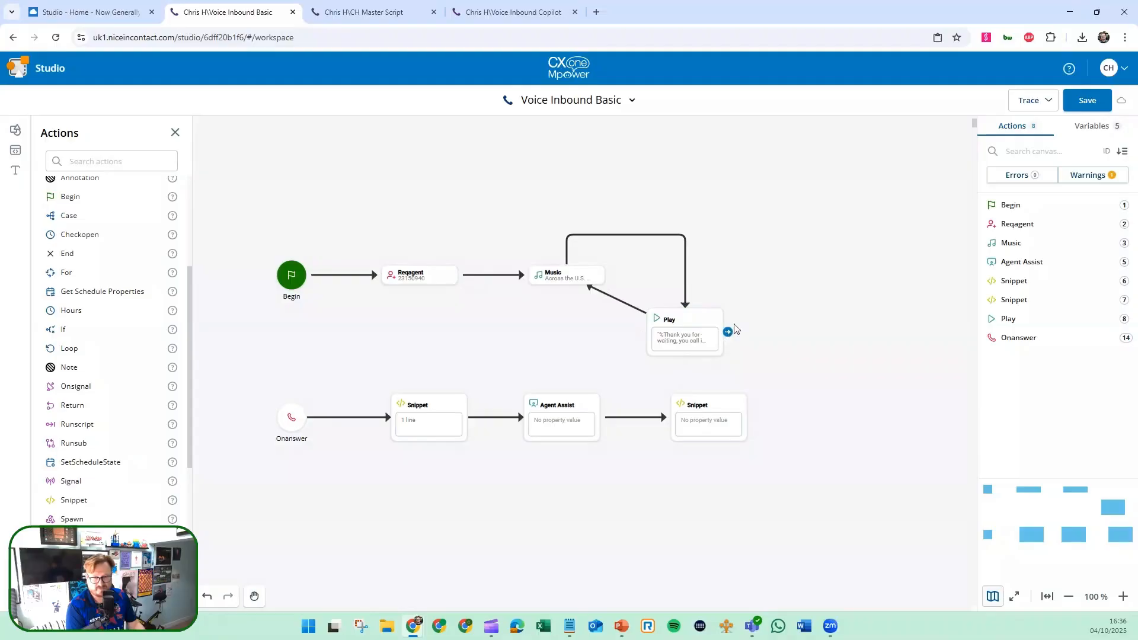
- Add a Menu action on the Default branch of Play, then open the Menu editor and close it without applying anything
left_click_drag(729, 330, 787, 289)
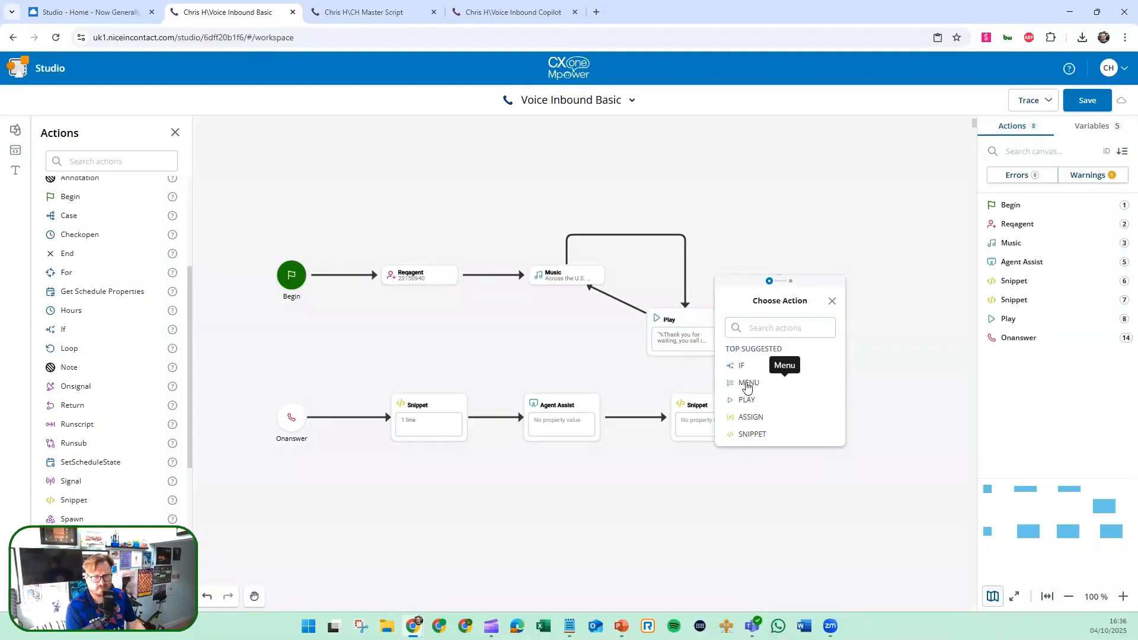
left_click(747, 385)
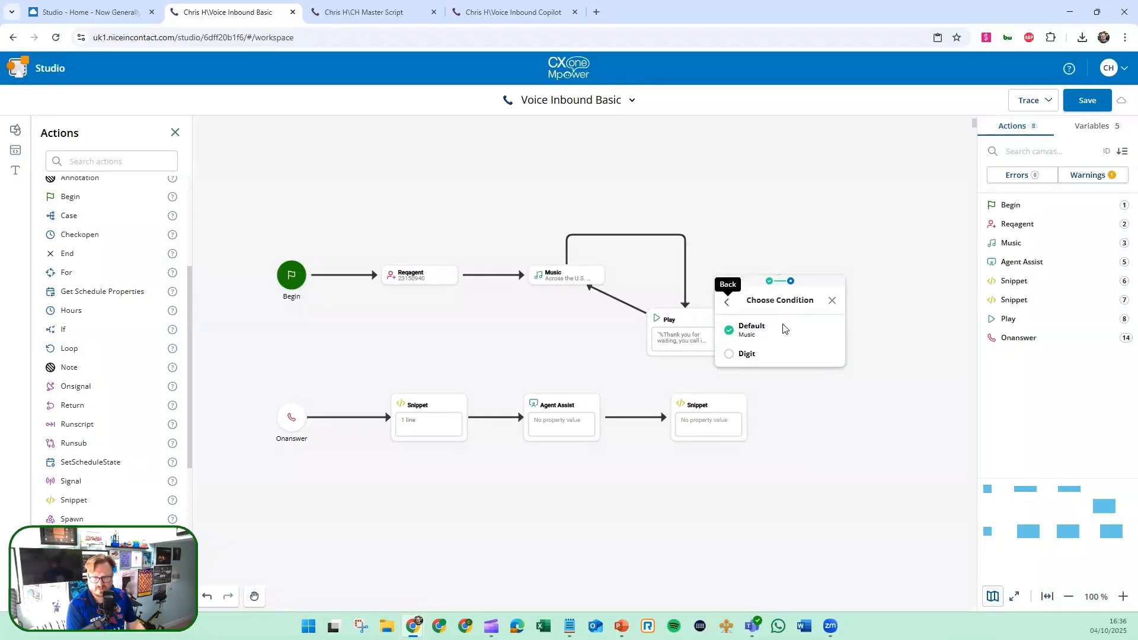
left_click(759, 329)
double_click(773, 283)
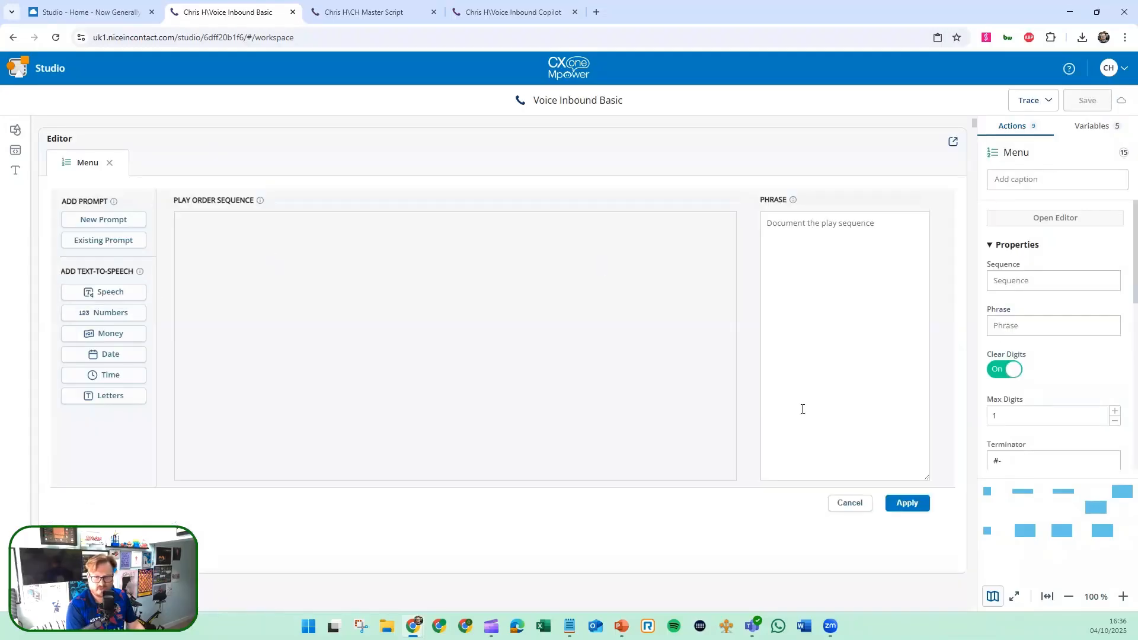
left_click(851, 502)
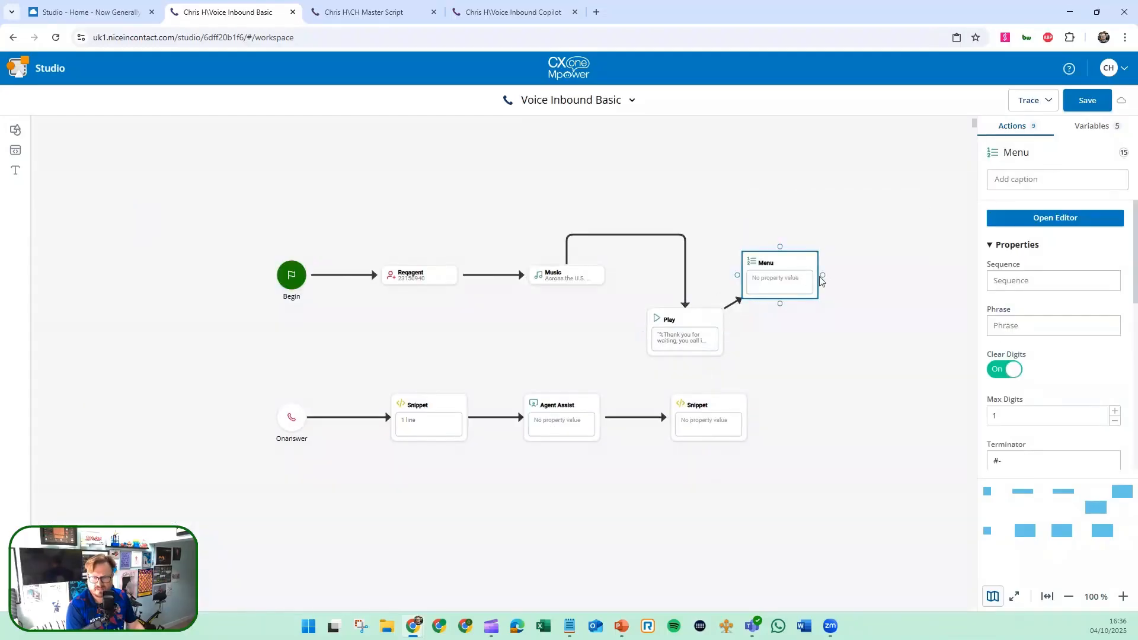
- Branch Menu to two Reqagent actions, one on Default and one on a custom condition 1, with the second placed below the first
left_click_drag(822, 278, 875, 274)
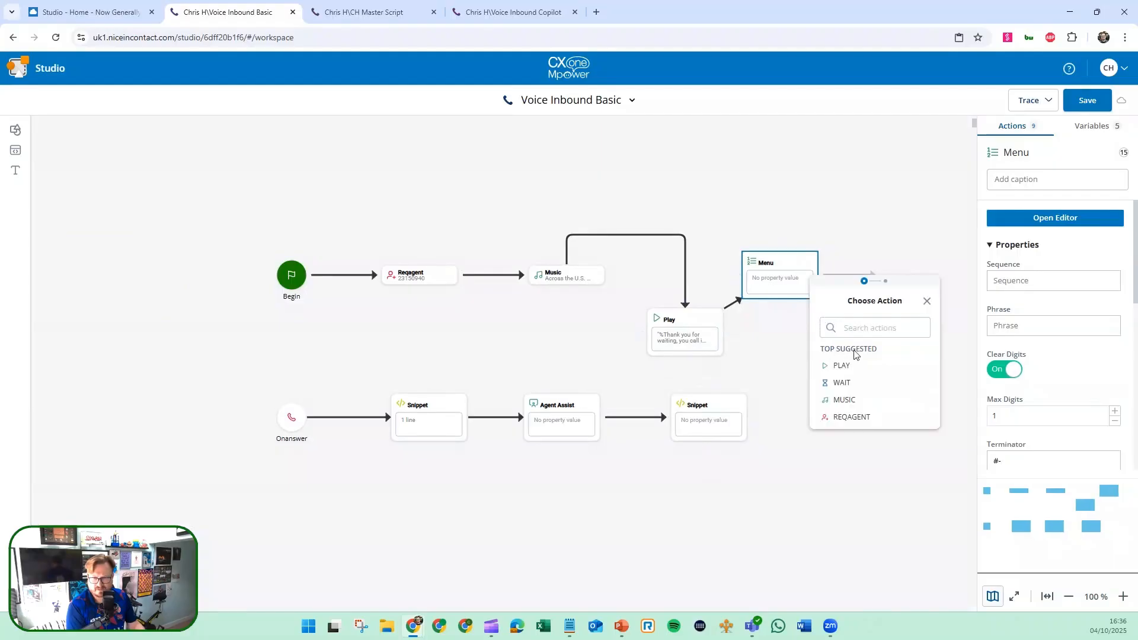
left_click(851, 417)
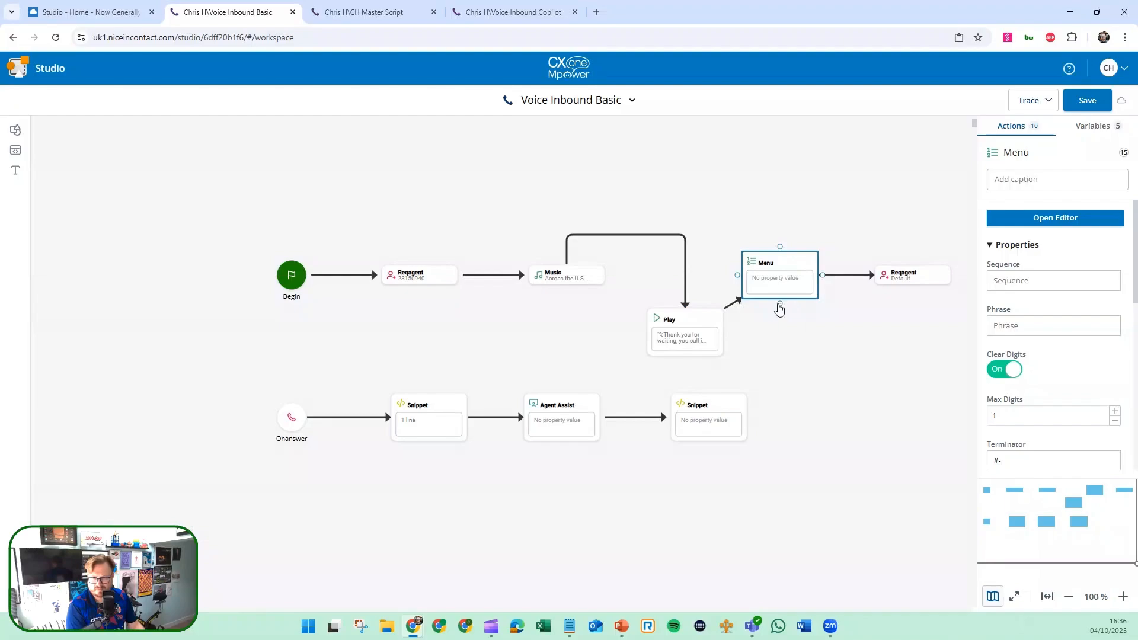
left_click_drag(781, 306, 869, 412)
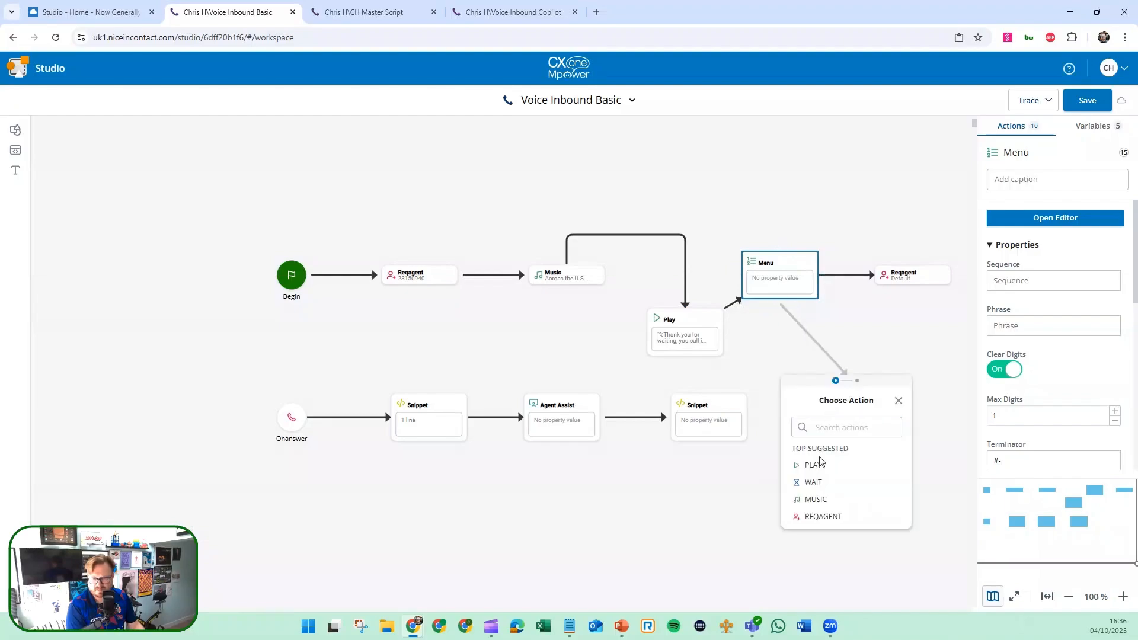
left_click(824, 517)
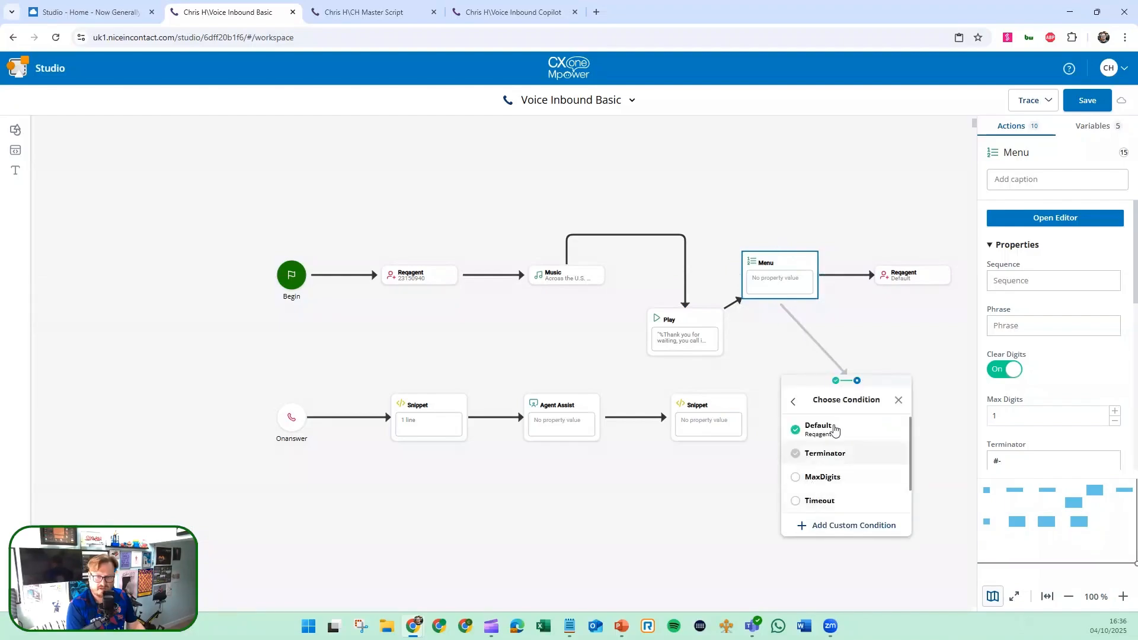
left_click(823, 526)
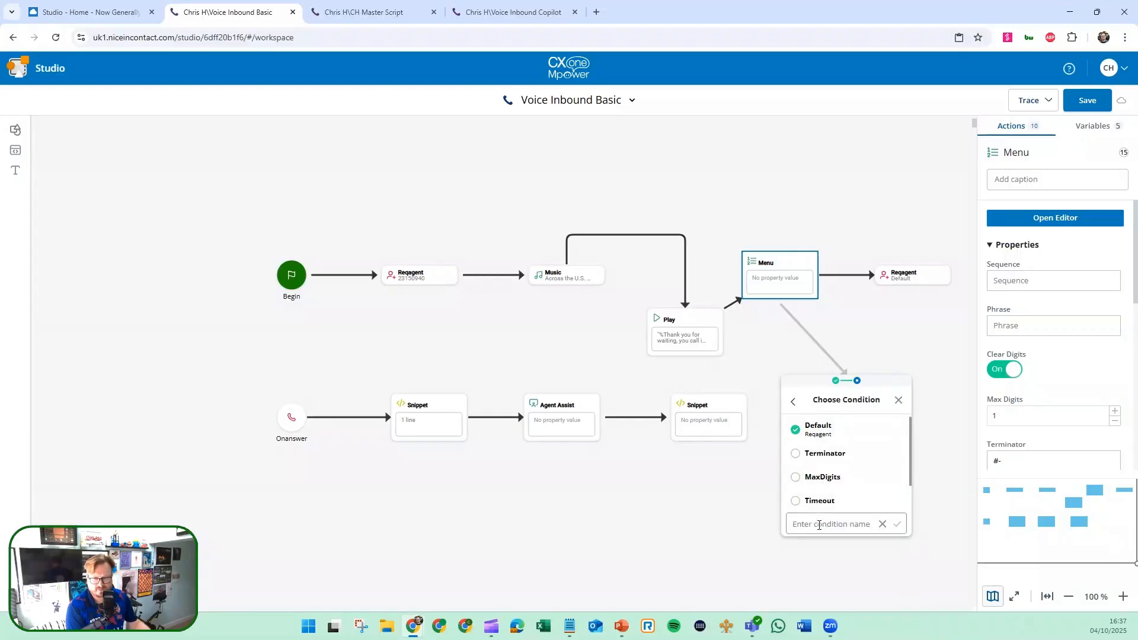
type("1")
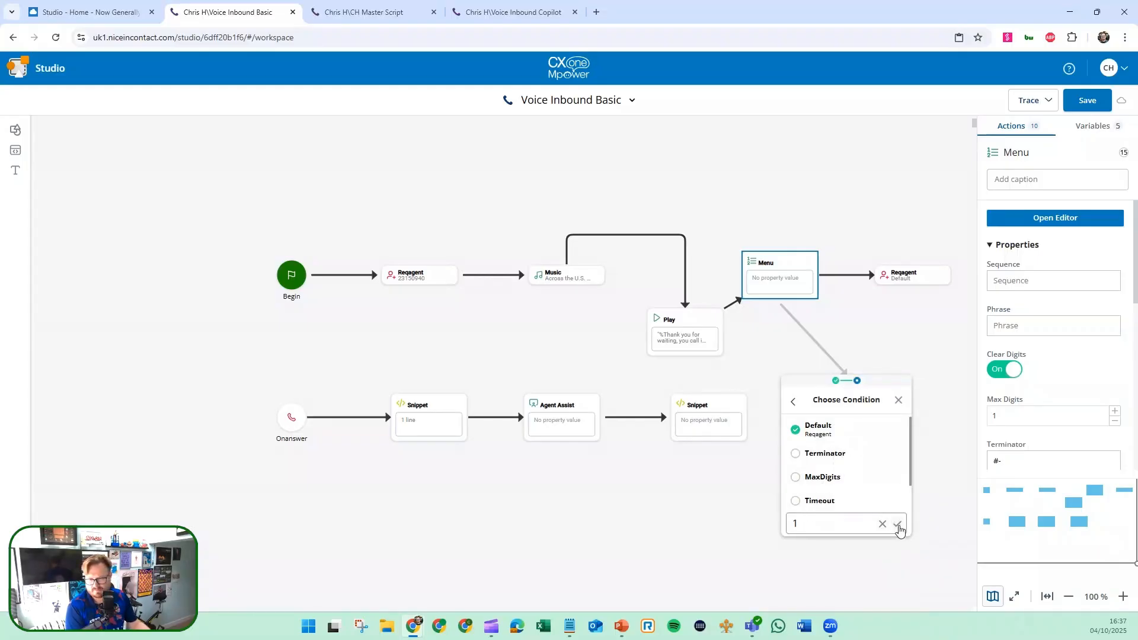
left_click(899, 530)
left_click_drag(852, 373, 925, 338)
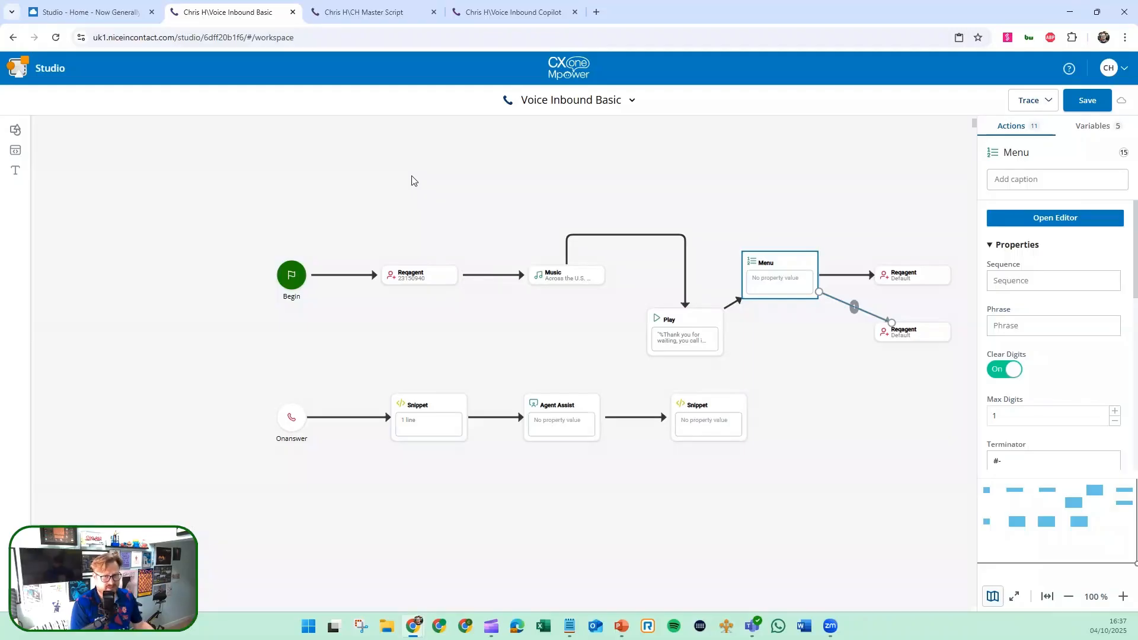
- Switch to the Voice Inbound Copilot script and start capturing 5 live contacts with no filter
left_click(524, 18)
left_click(371, 249)
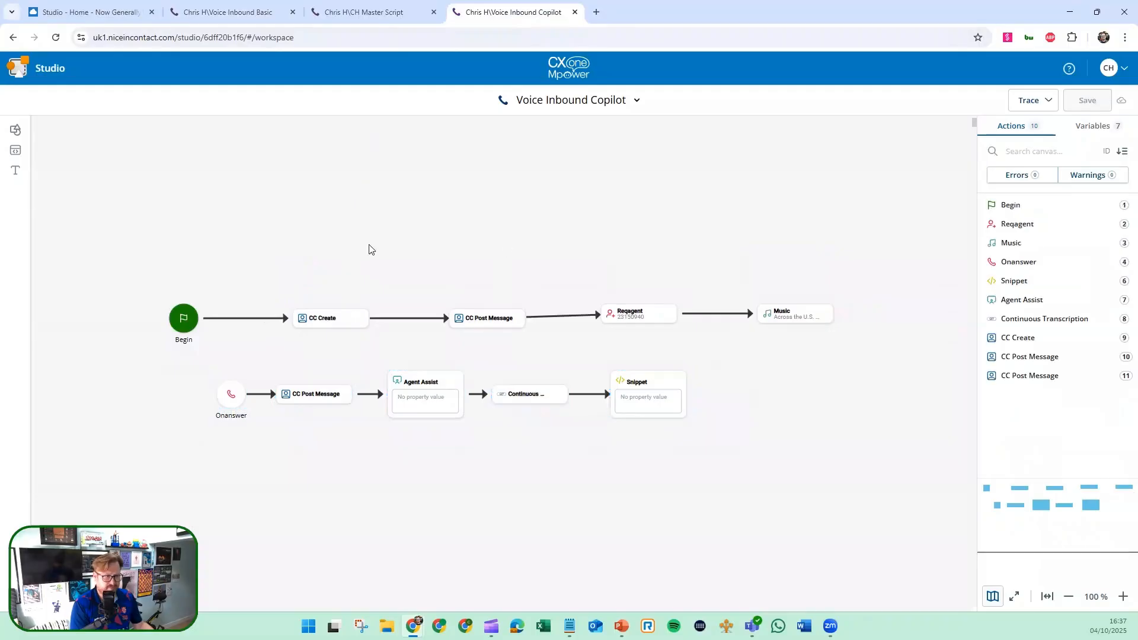
left_click(1034, 103)
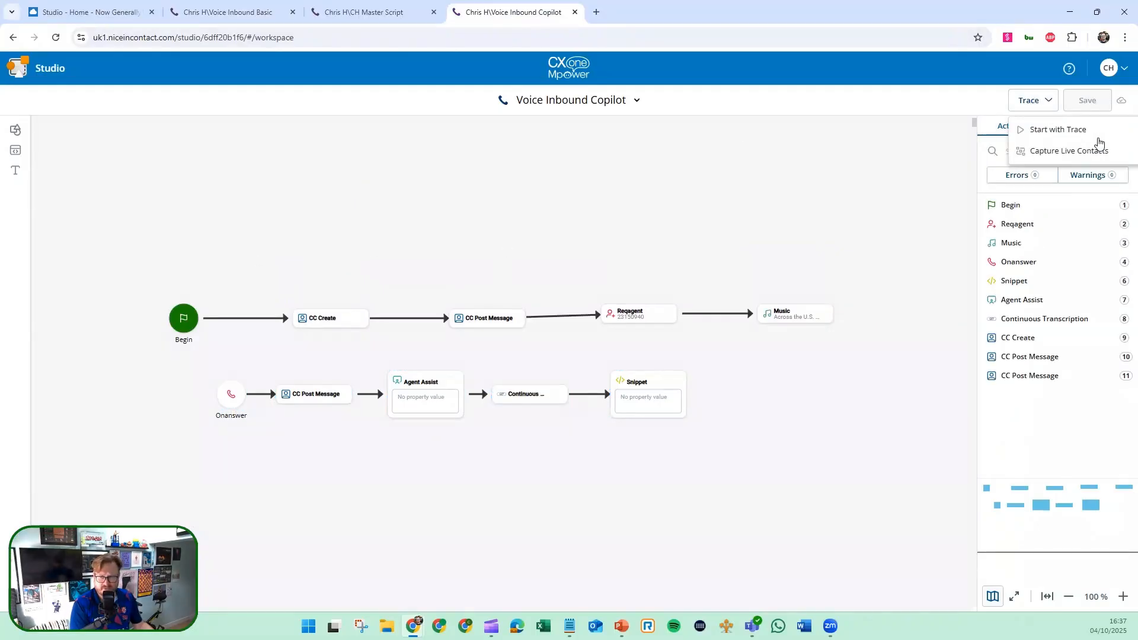
left_click(1094, 152)
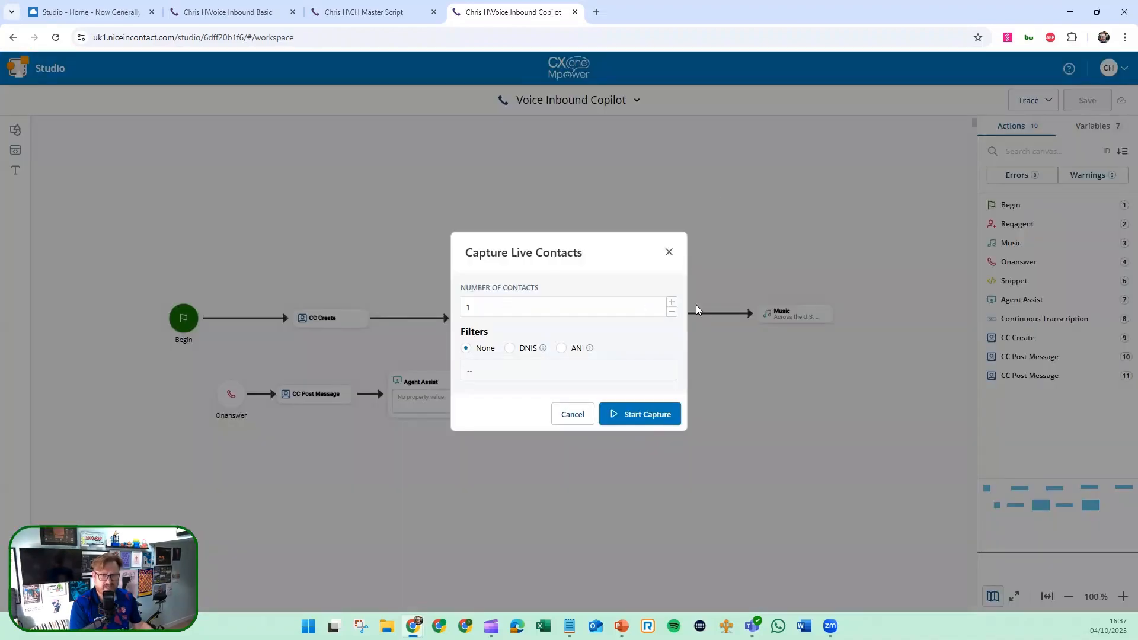
left_click(672, 302)
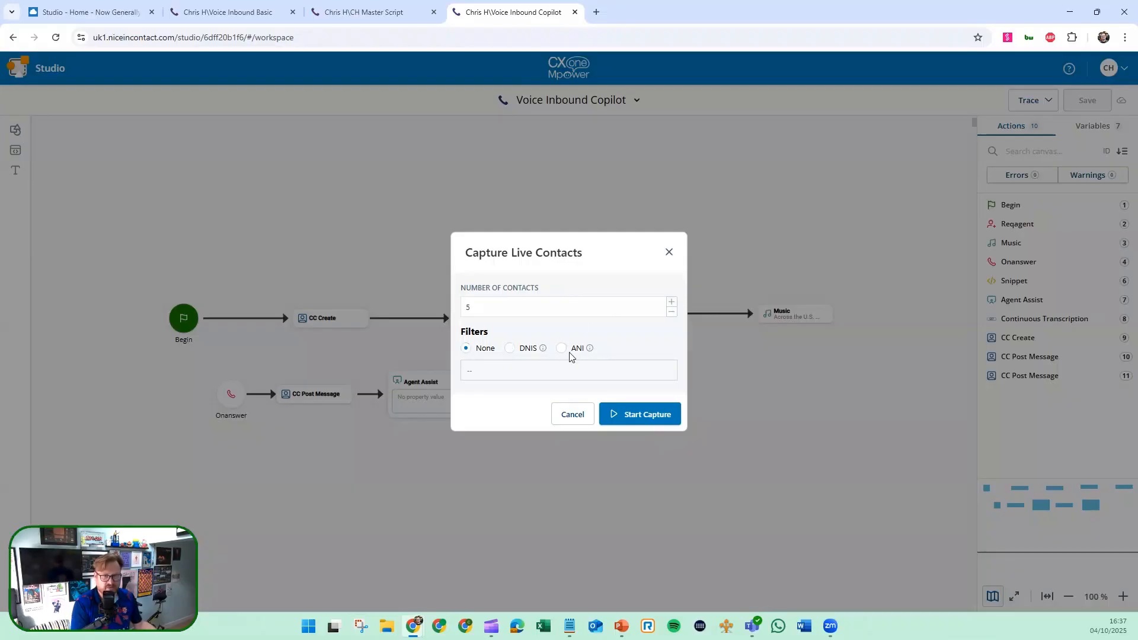
left_click(615, 420)
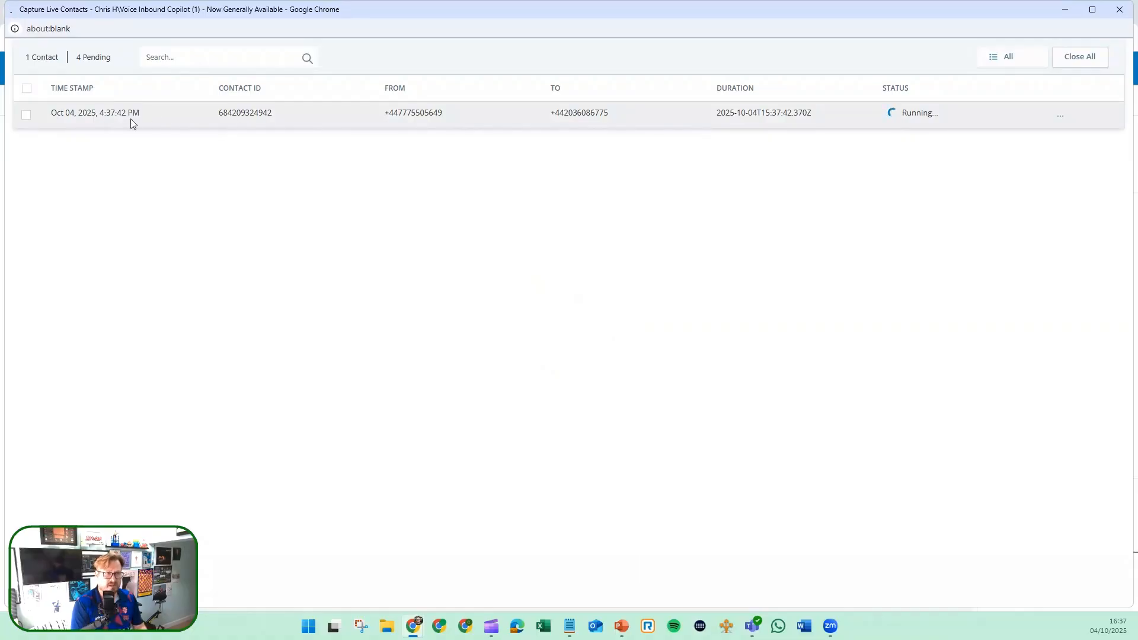
- Open the captured contact's trace, widen the actions list, and examine the variables recorded at the CC Create action
left_click(50, 119)
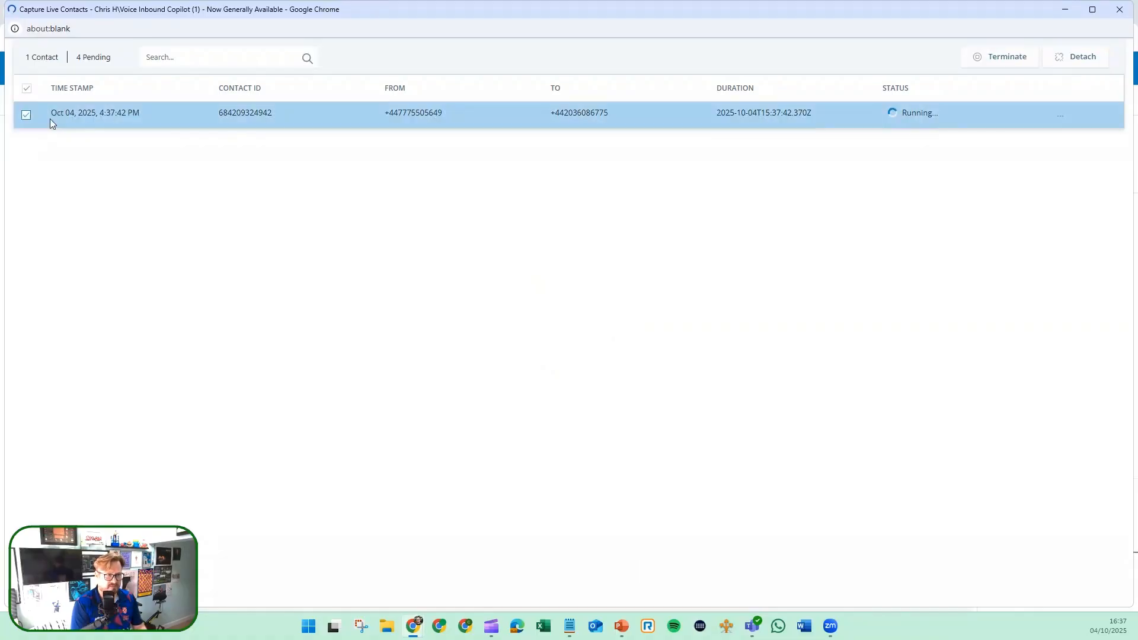
double_click(134, 113)
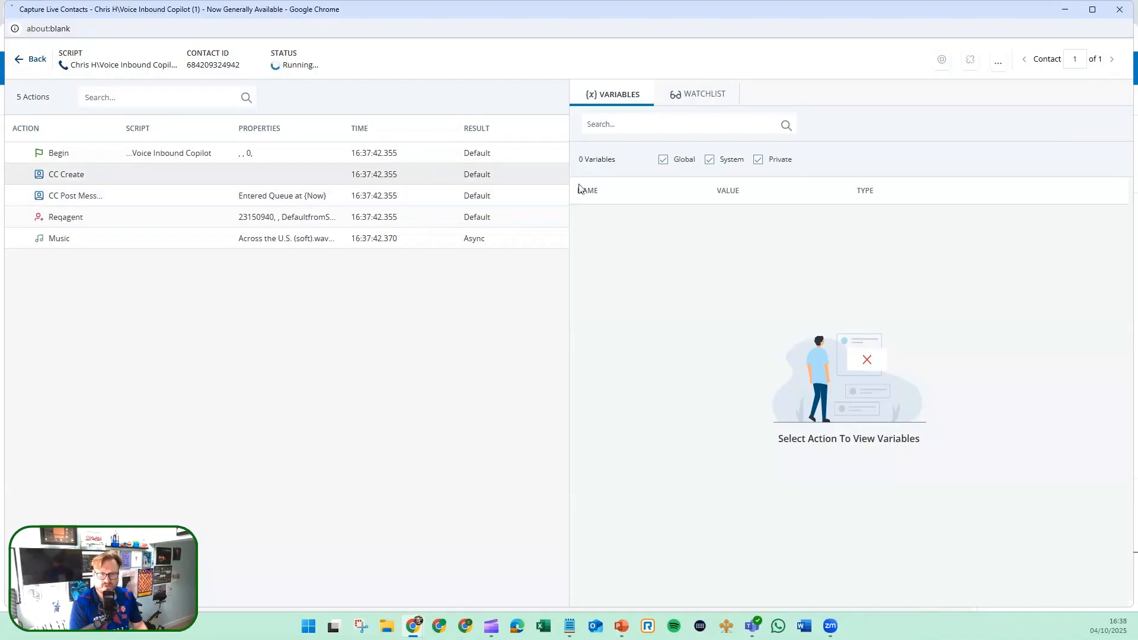
left_click_drag(570, 225, 660, 246)
left_click(593, 175)
scroll(728, 290, "down", 20)
scroll(727, 288, "down", 2)
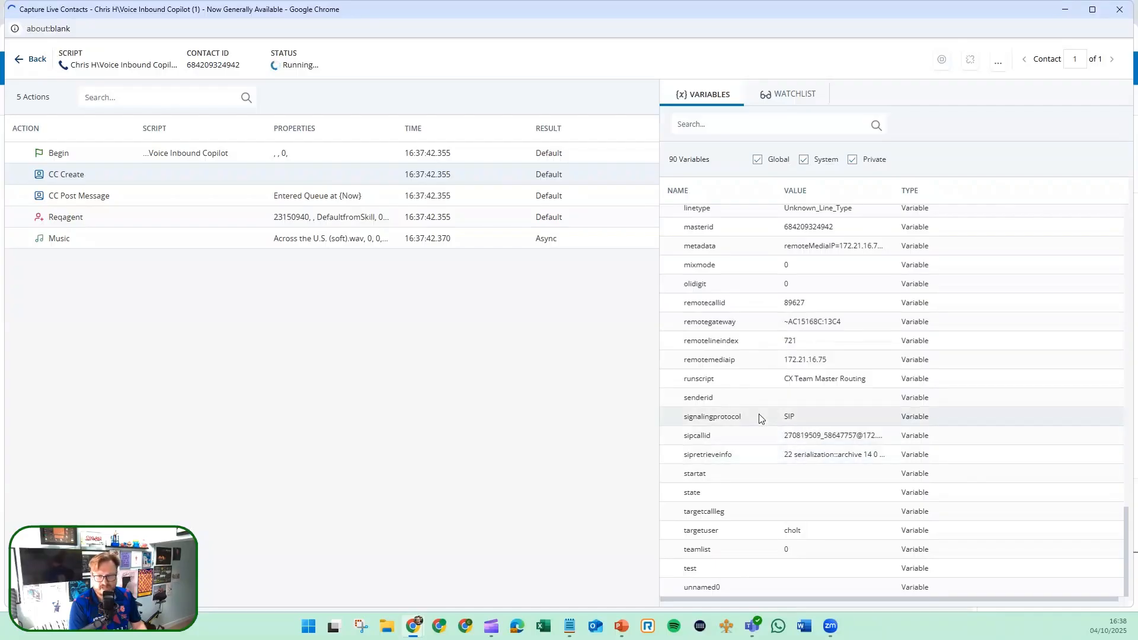
scroll(759, 418, "up", 20)
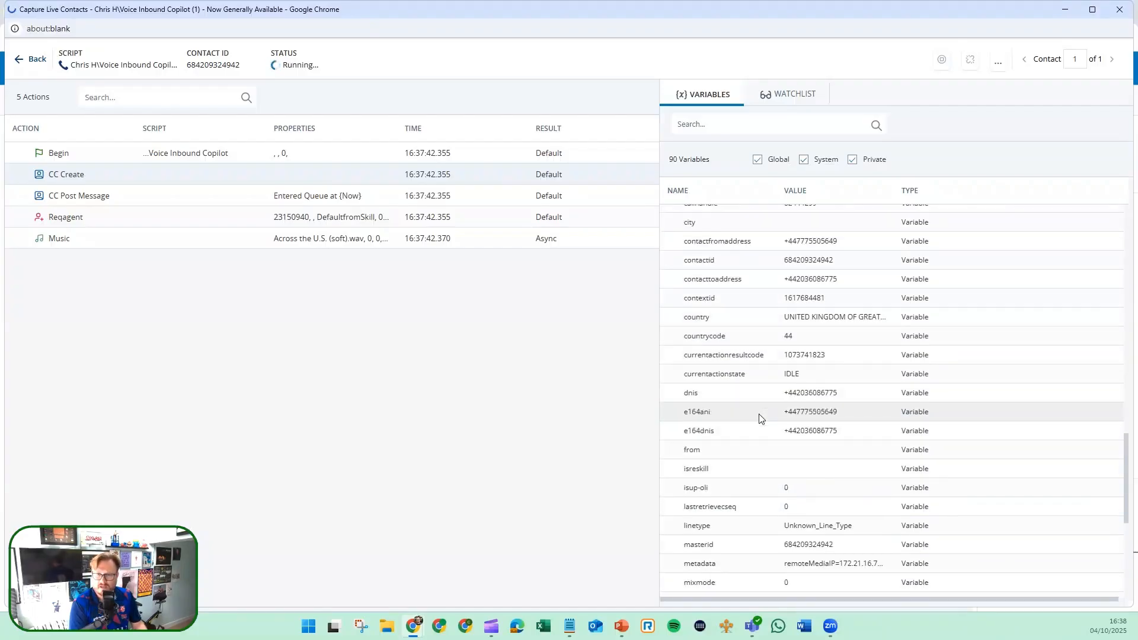
- Terminate the traced contact and close the live capture window to return to the script
left_click(1000, 68)
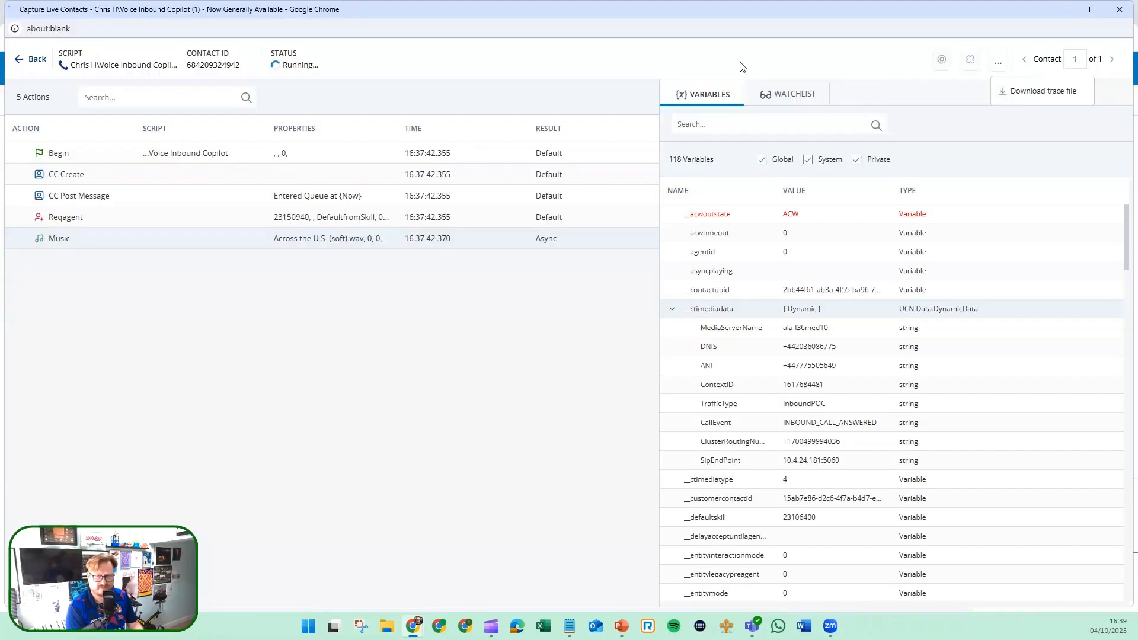
left_click(941, 64)
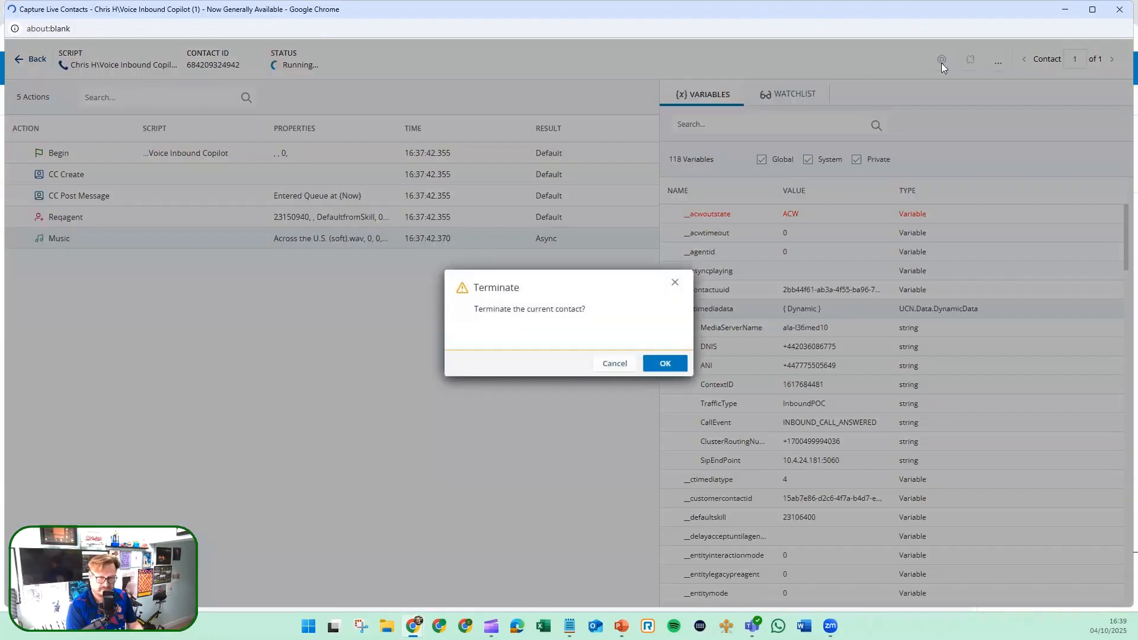
left_click(664, 363)
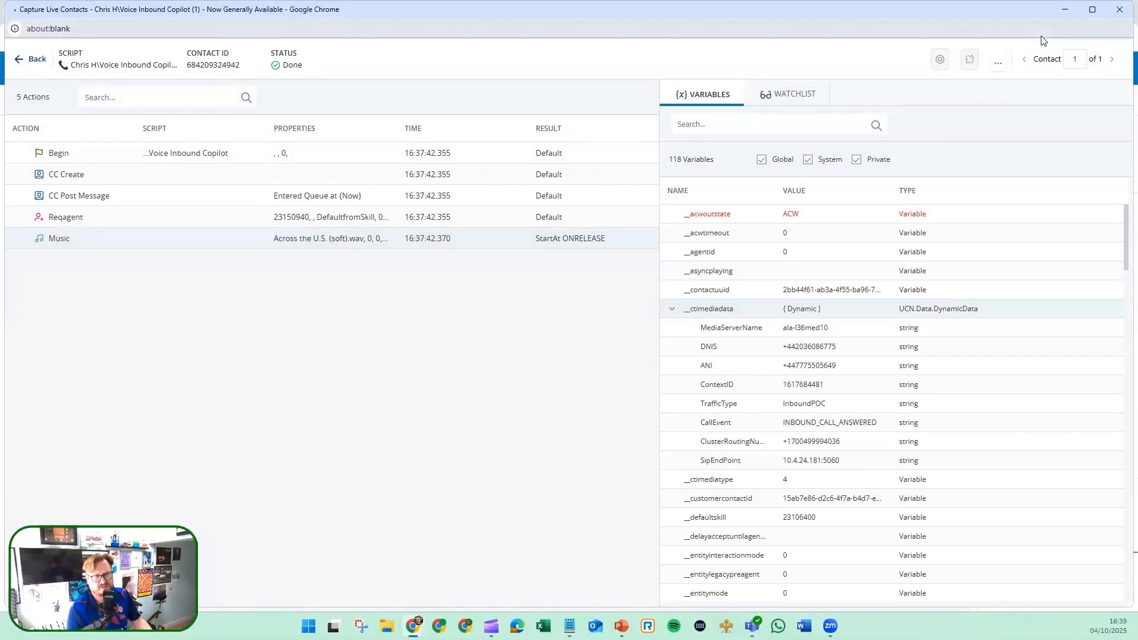
left_click(1130, 7)
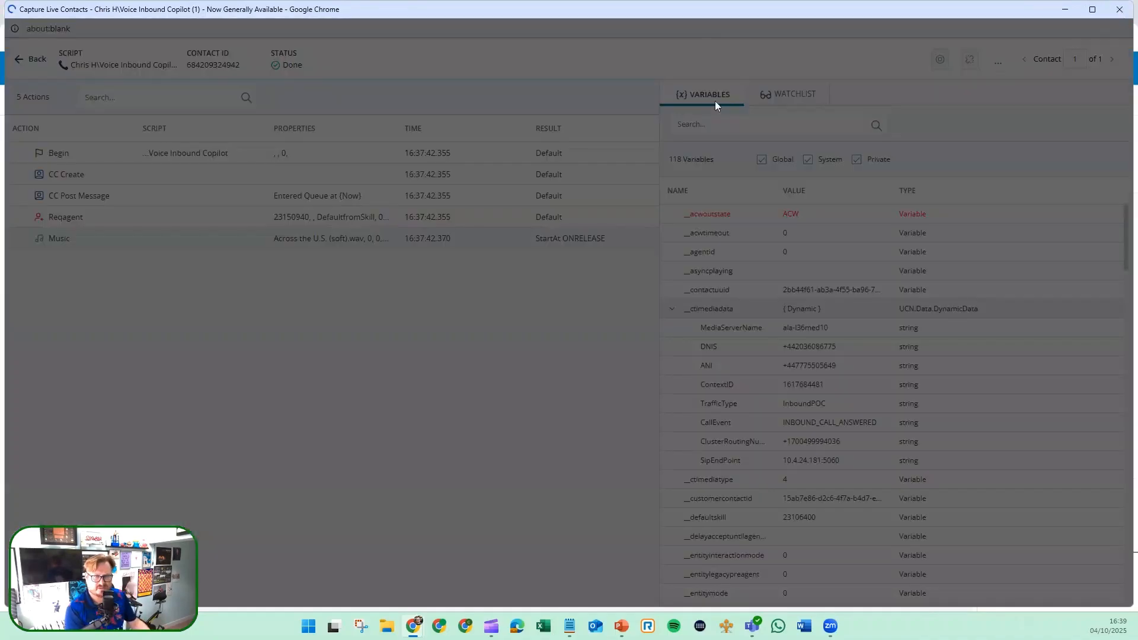
left_click(620, 101)
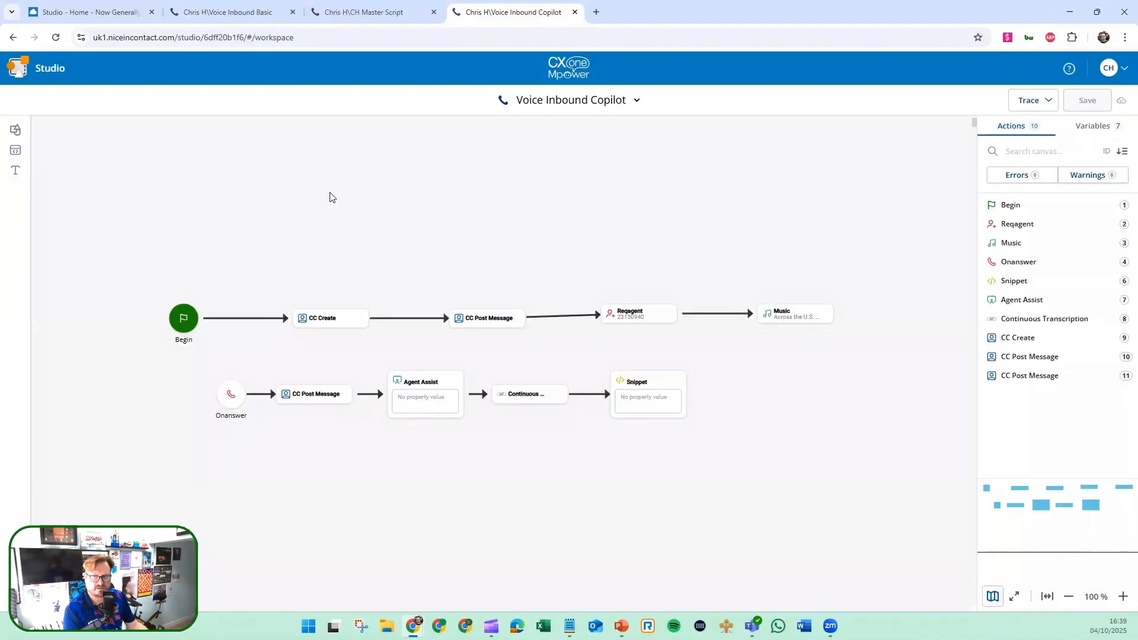
- Return to the Studio home script list and open the Default Digital script from the current folder
left_click(118, 22)
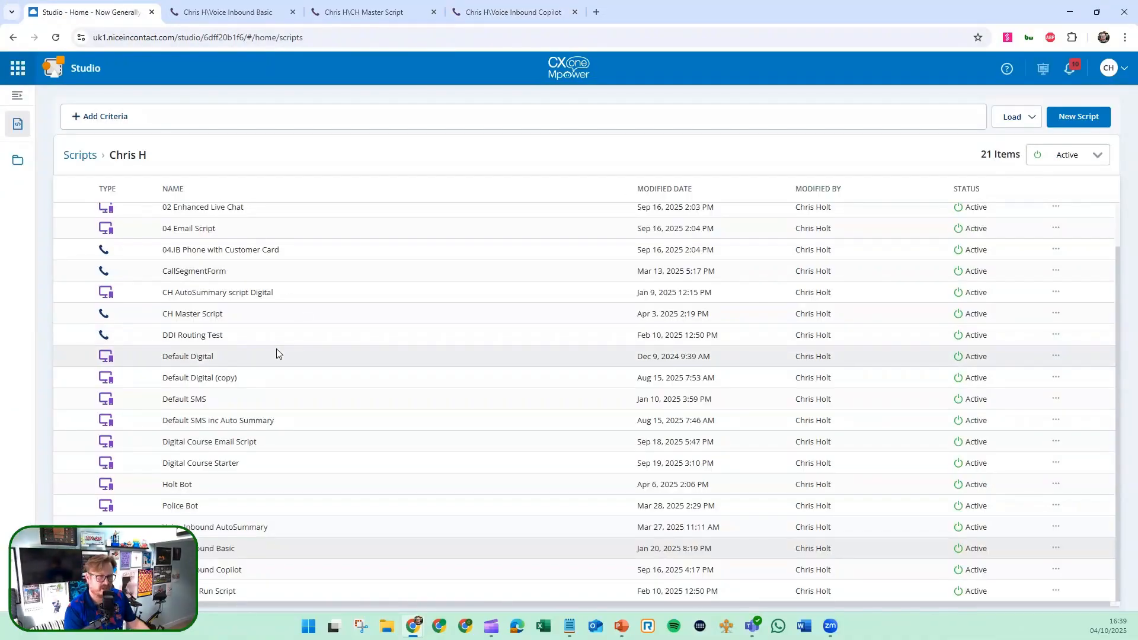
scroll(276, 354, "up", 1)
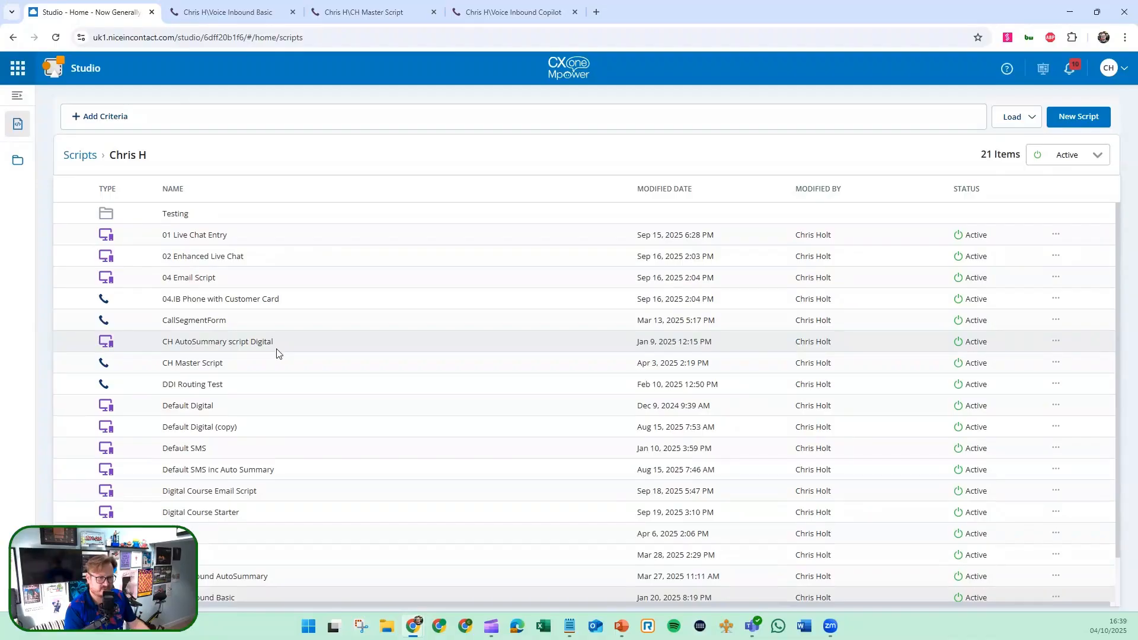
double_click(188, 409)
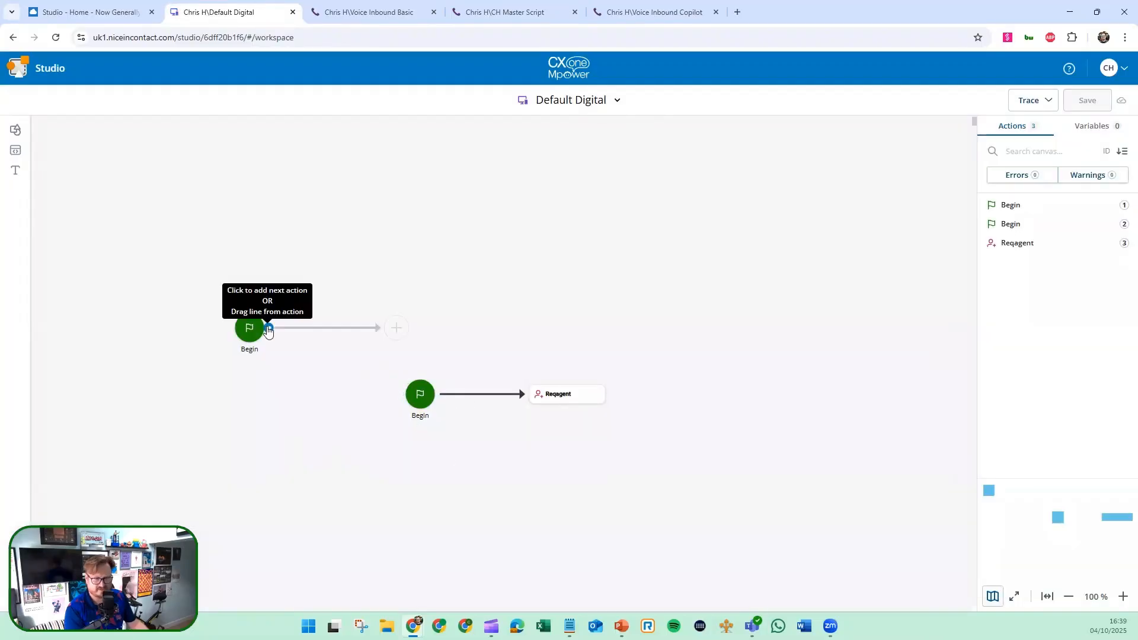
- Add a Reqagent action connected to the unconnected Begin and place it directly above the existing Reqagent
left_click_drag(269, 329, 372, 332)
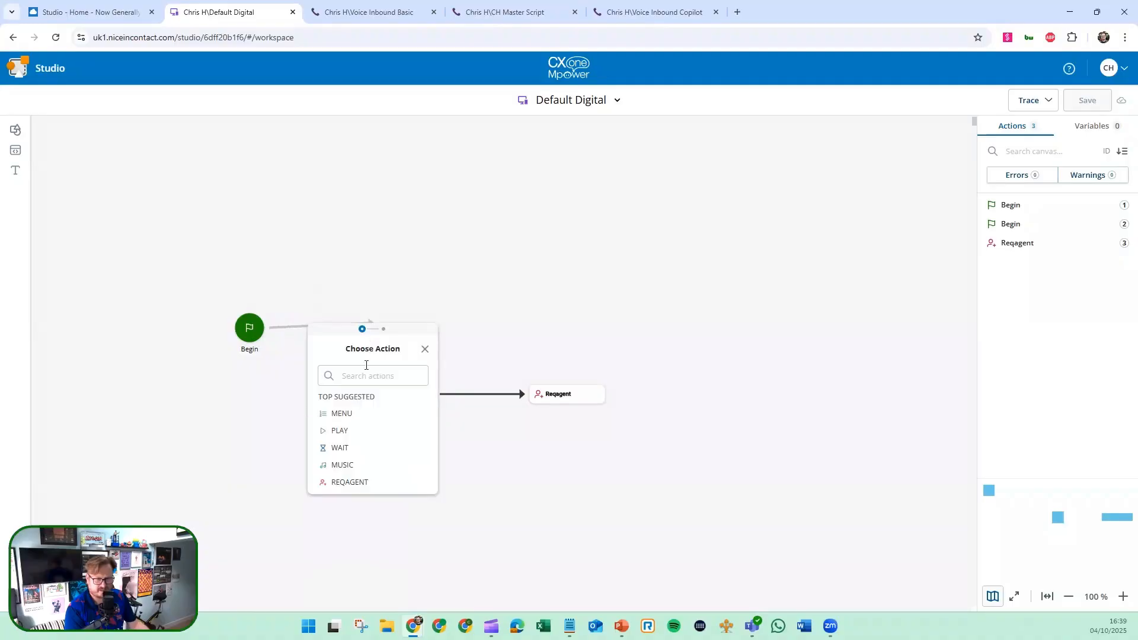
left_click(352, 483)
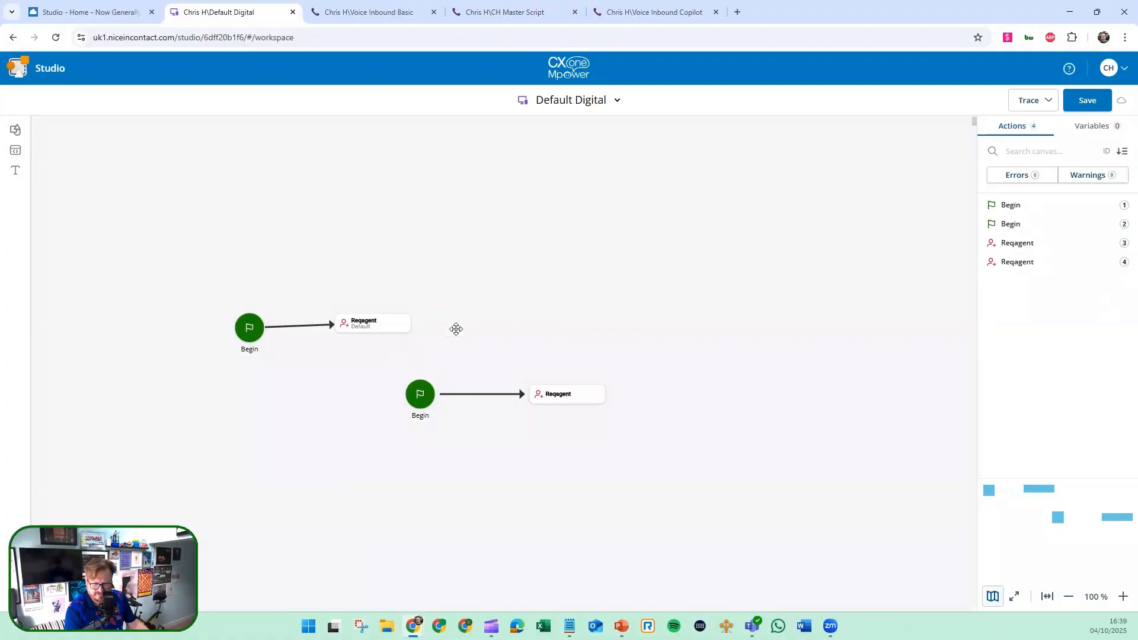
mouse_move(388, 328)
left_mouse_down()
mouse_move(590, 340)
mouse_move(575, 364)
left_mouse_up()
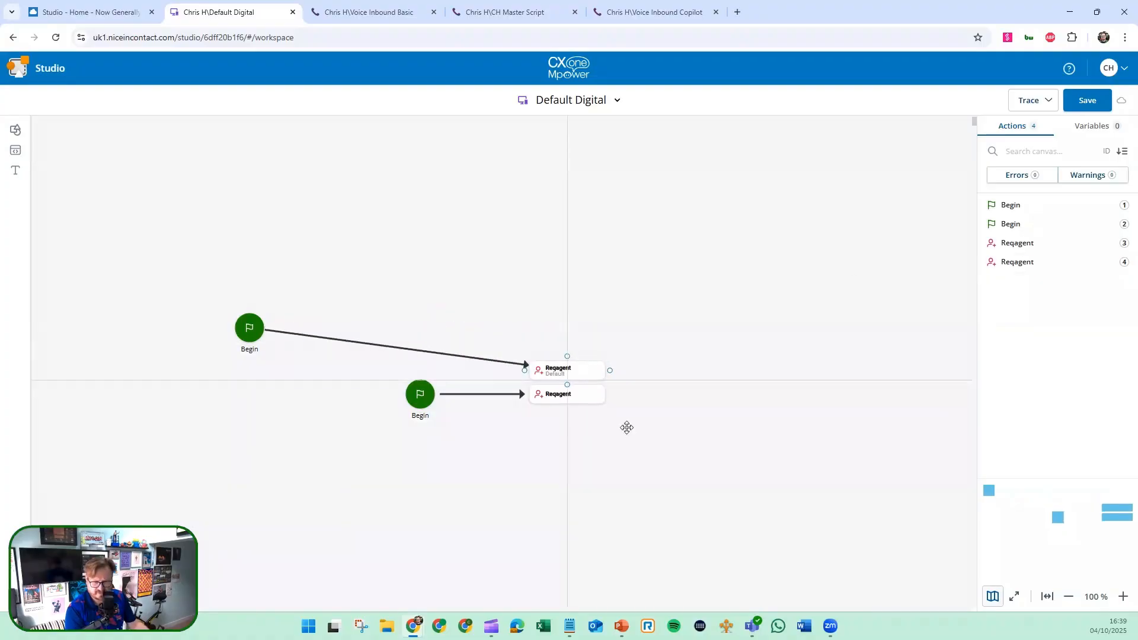
- Compare the properties and result branches of the new Default Reqagent with those of the existing Reqagent beneath it
scroll(570, 417, "up", 8)
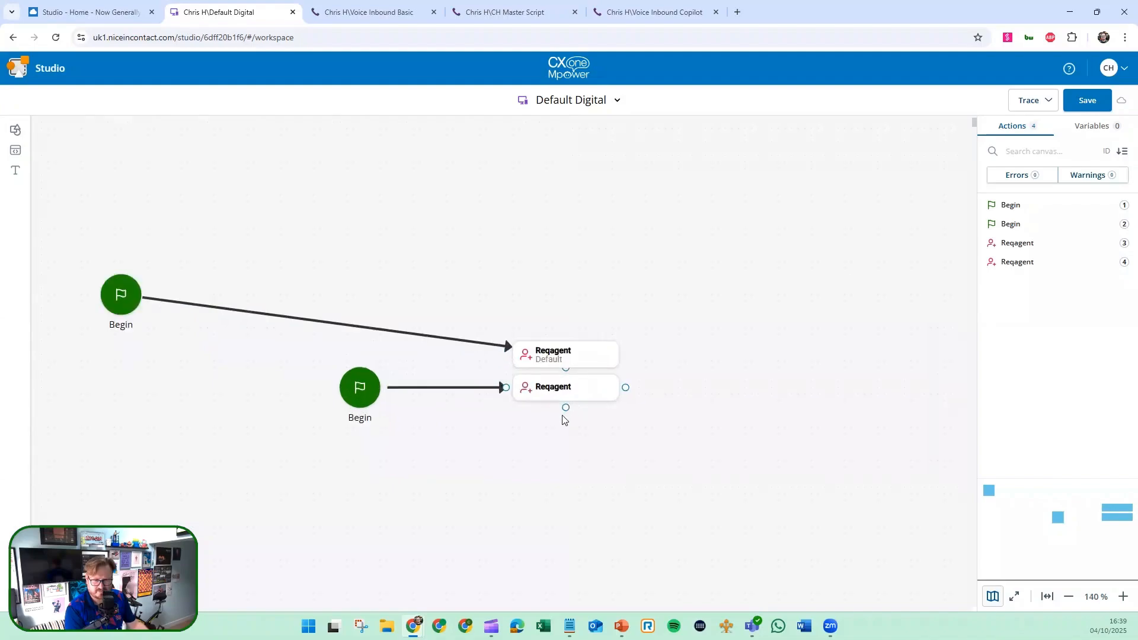
scroll(559, 421, "up", 3)
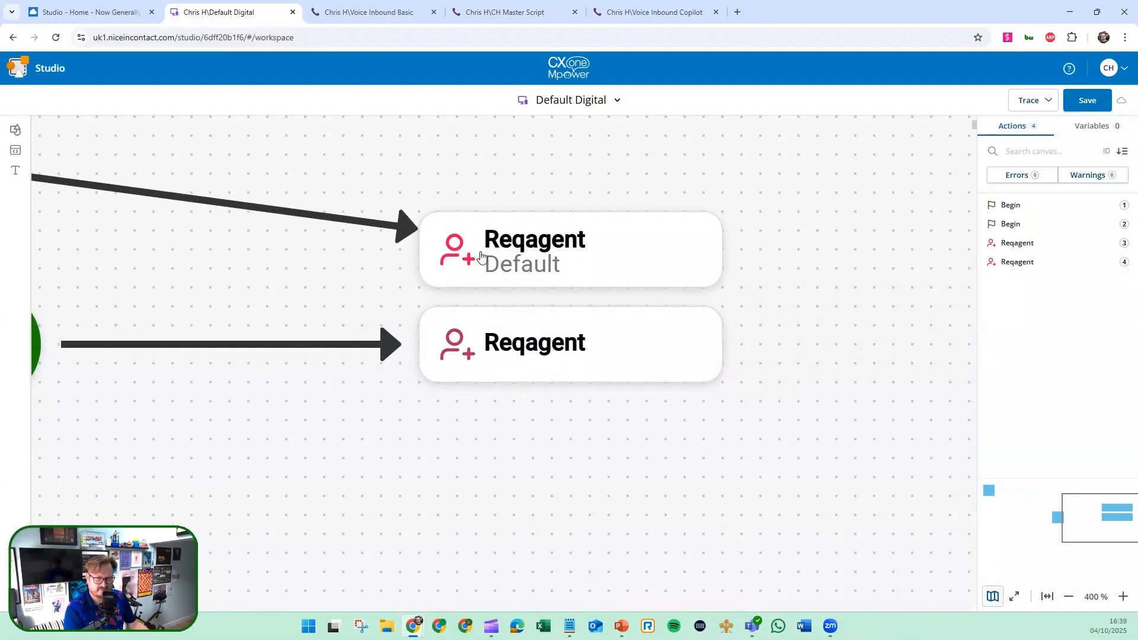
mouse_move(560, 241)
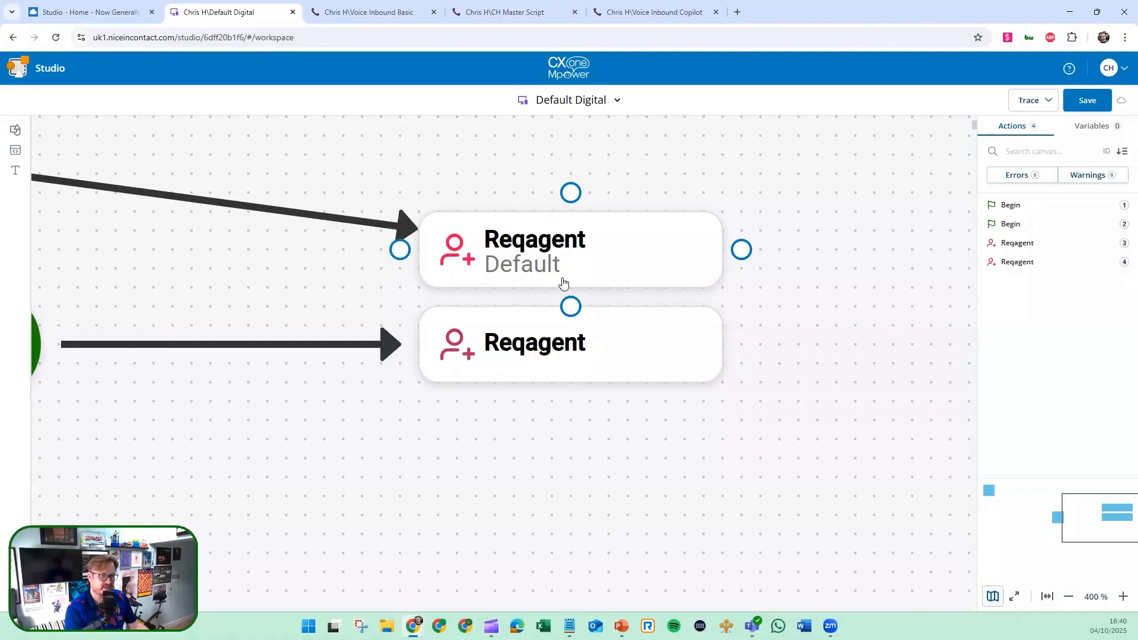
left_click(526, 254)
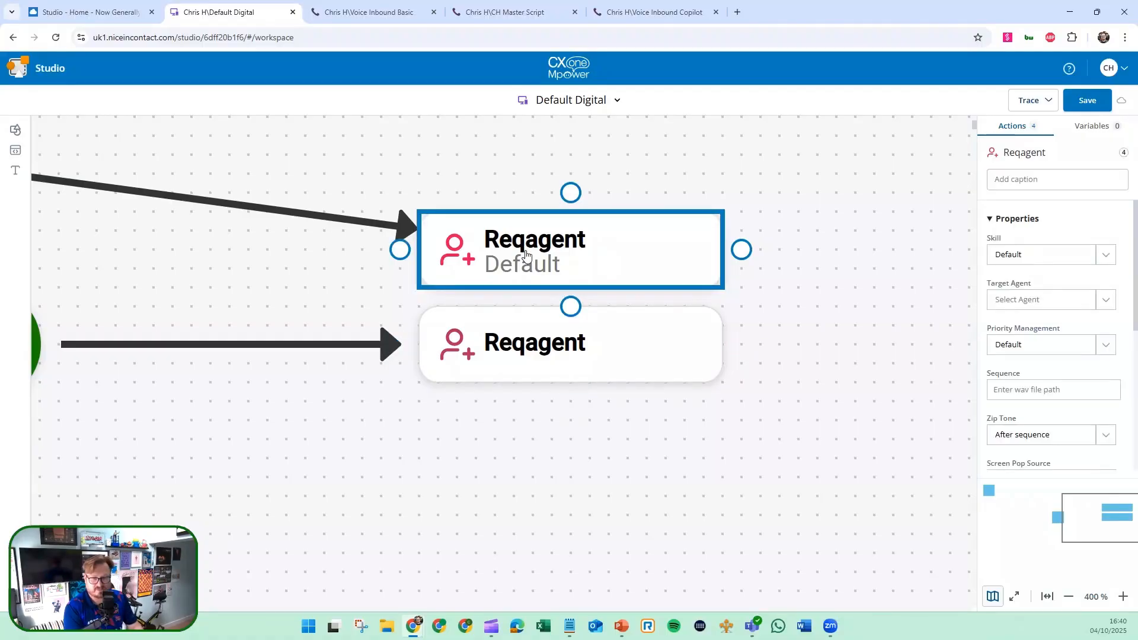
scroll(1043, 297, "down", 3)
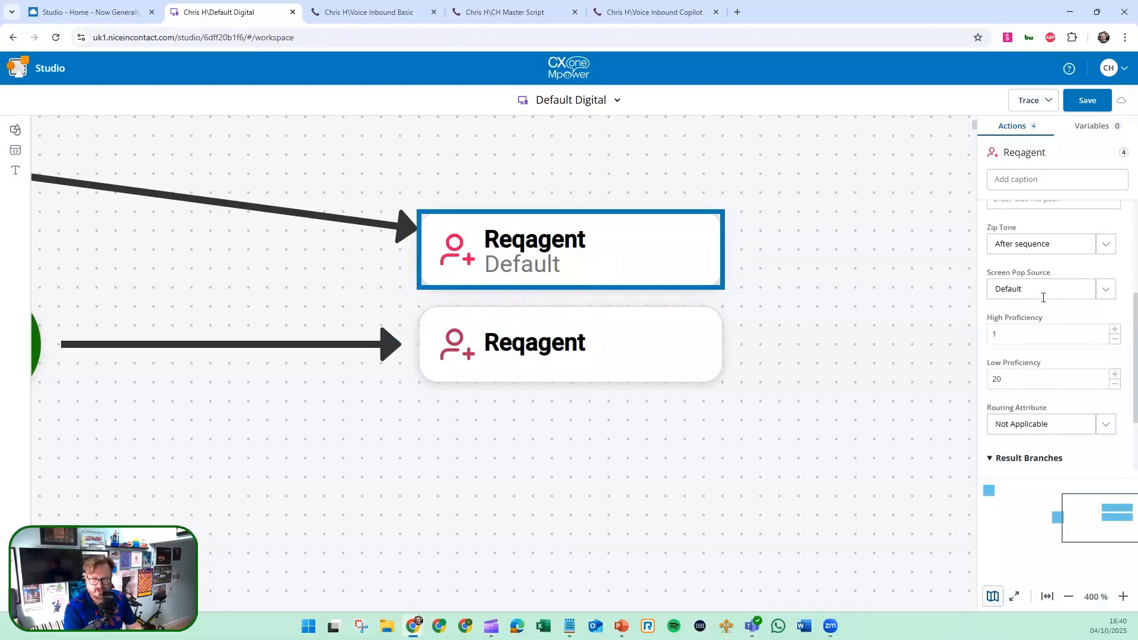
scroll(1043, 297, "down", 2)
left_click(632, 342)
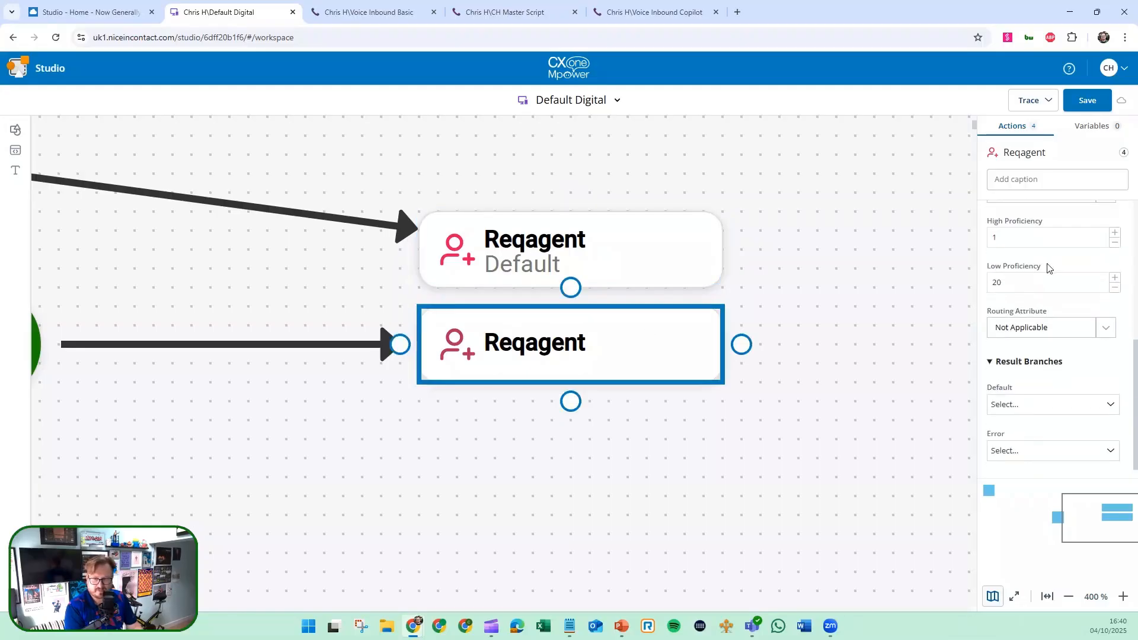
scroll(1031, 326, "down", 1)
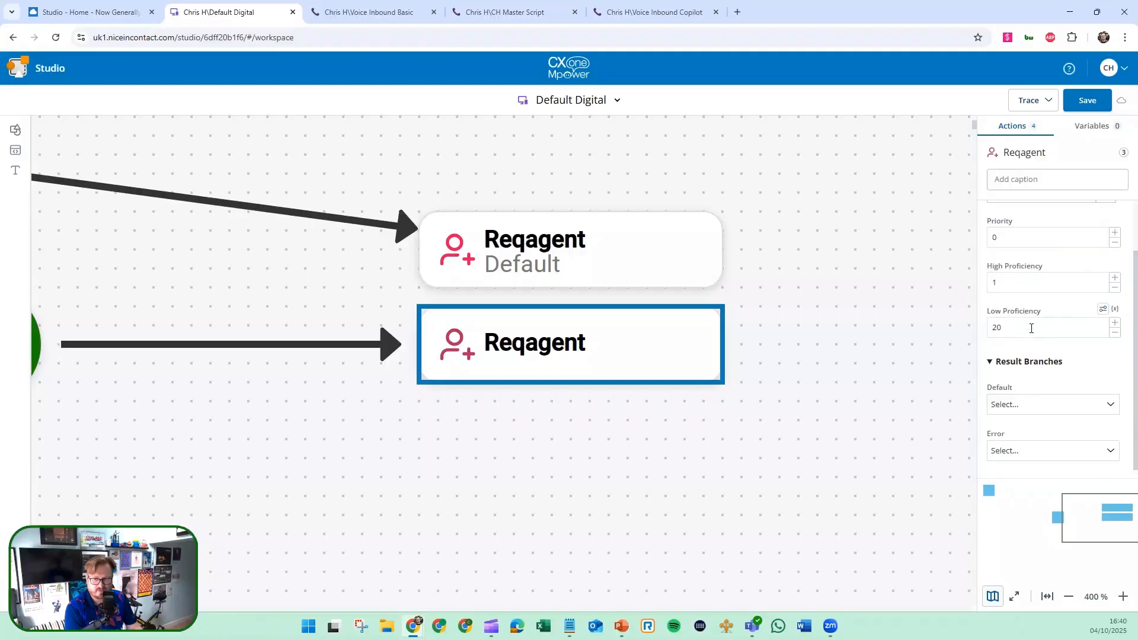
scroll(1050, 389, "up", 1)
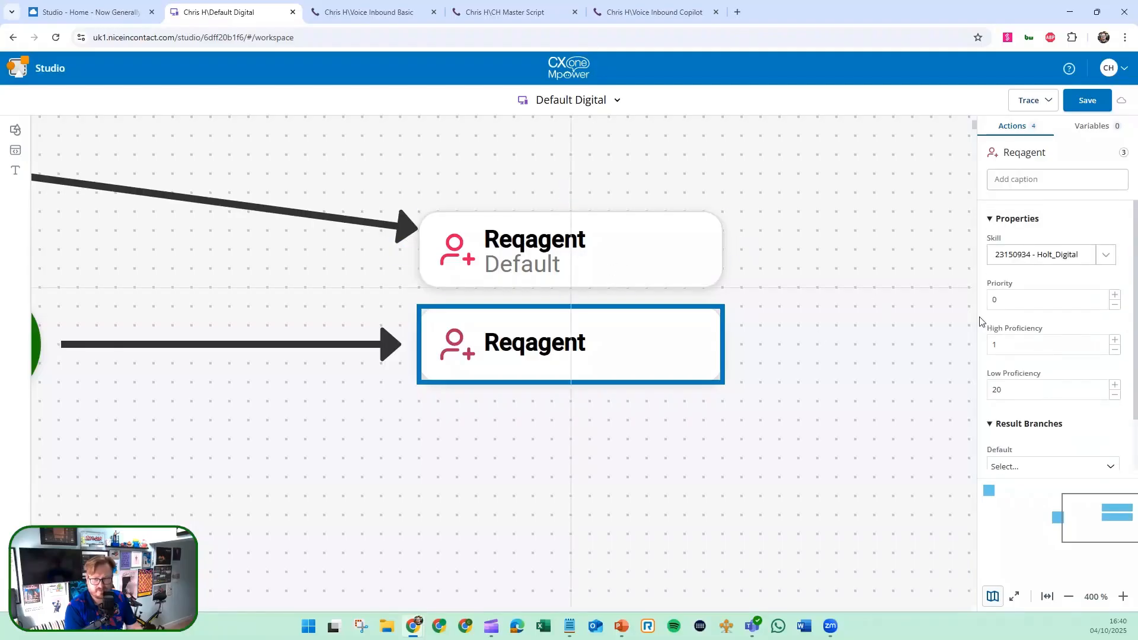
scroll(1045, 302, "down", 5)
scroll(1045, 345, "up", 5)
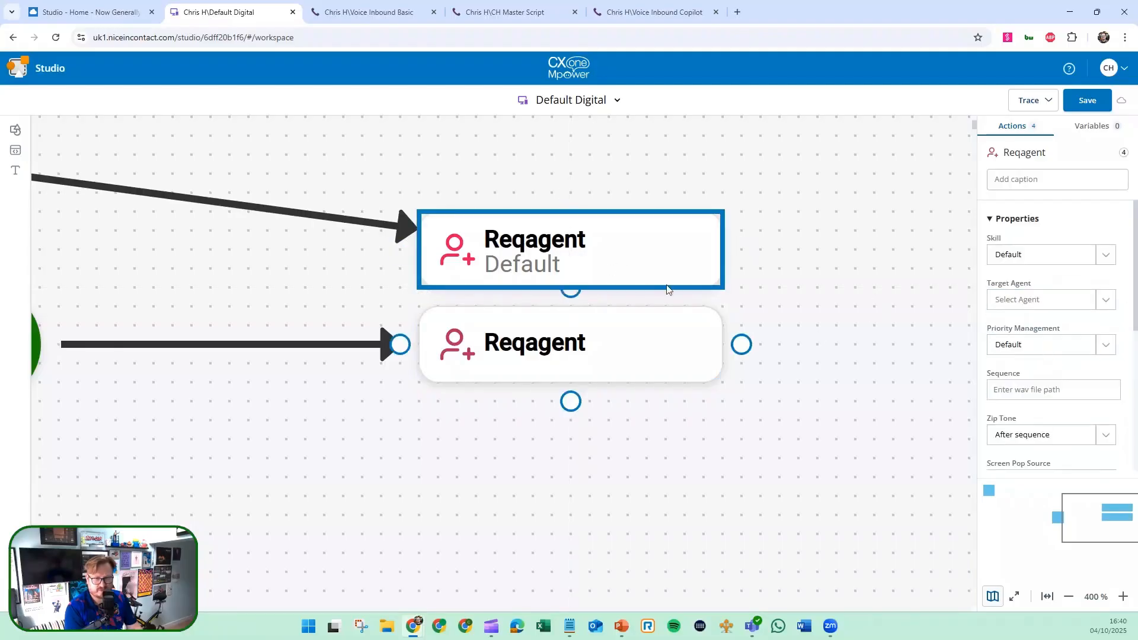
- Delete the newly added Default Reqagent and the unconnected Begin action from the canvas
key("Delete")
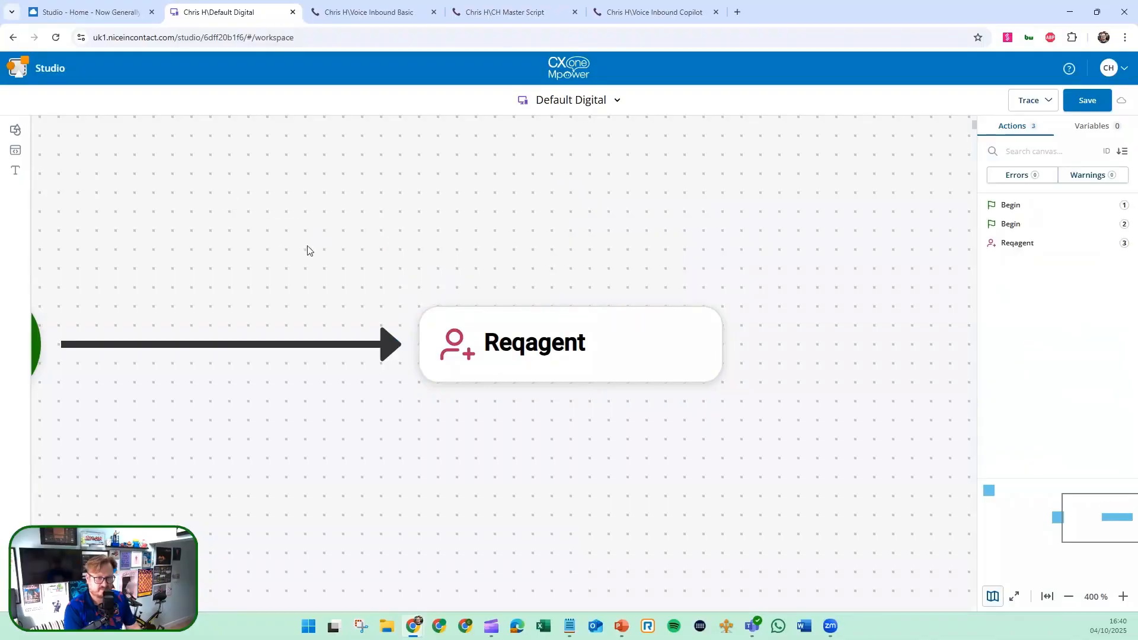
scroll(356, 249, "down", 5)
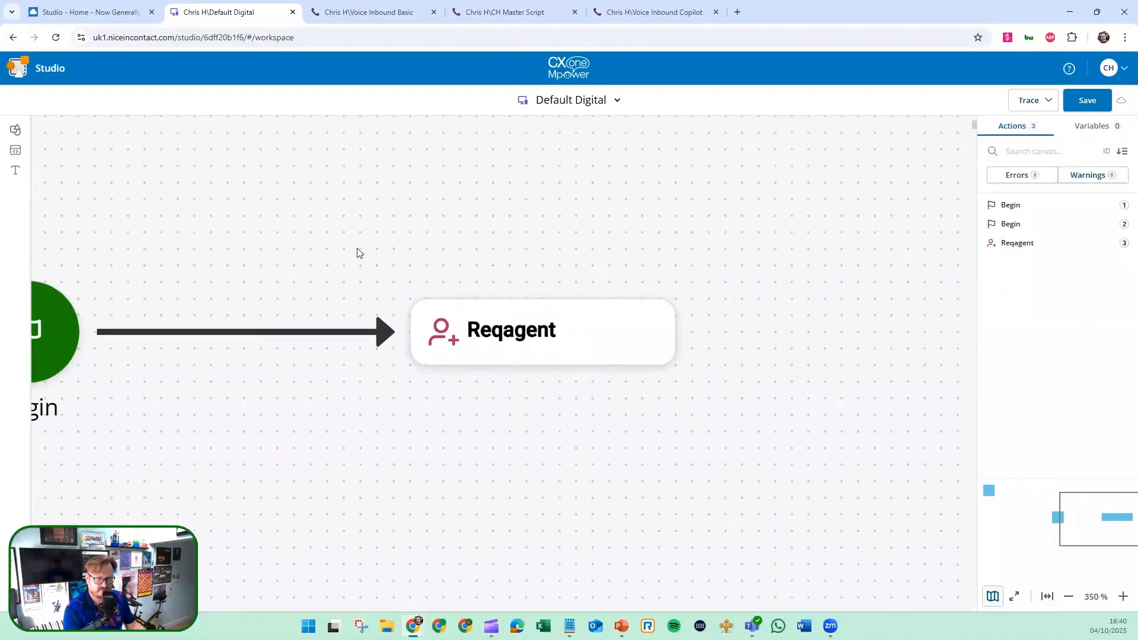
scroll(361, 265, "down", 3)
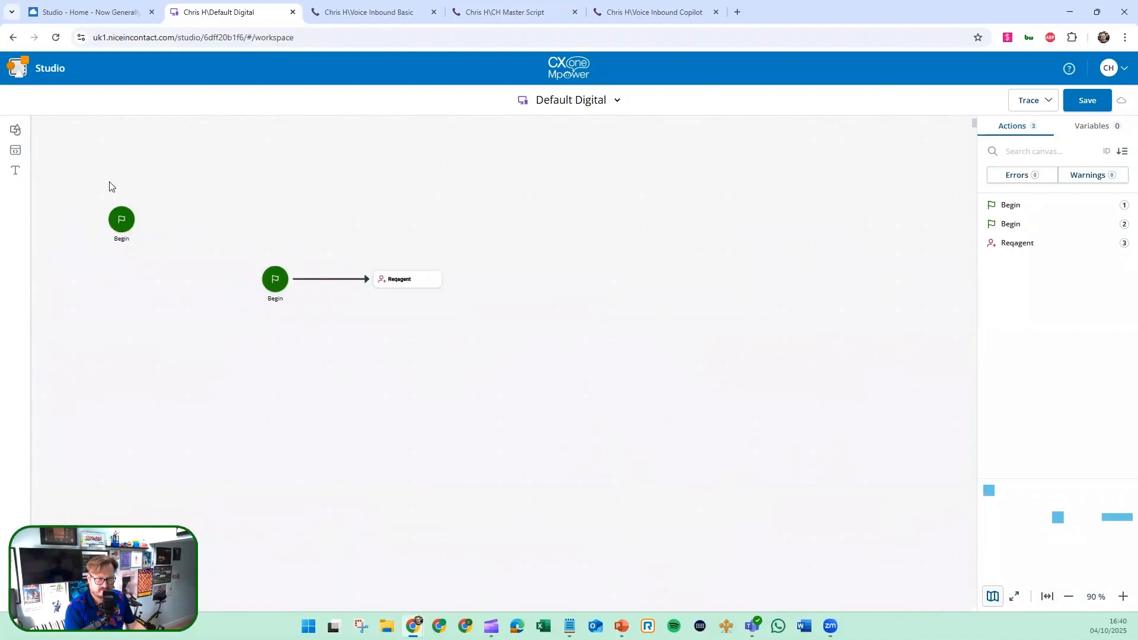
left_click(109, 217)
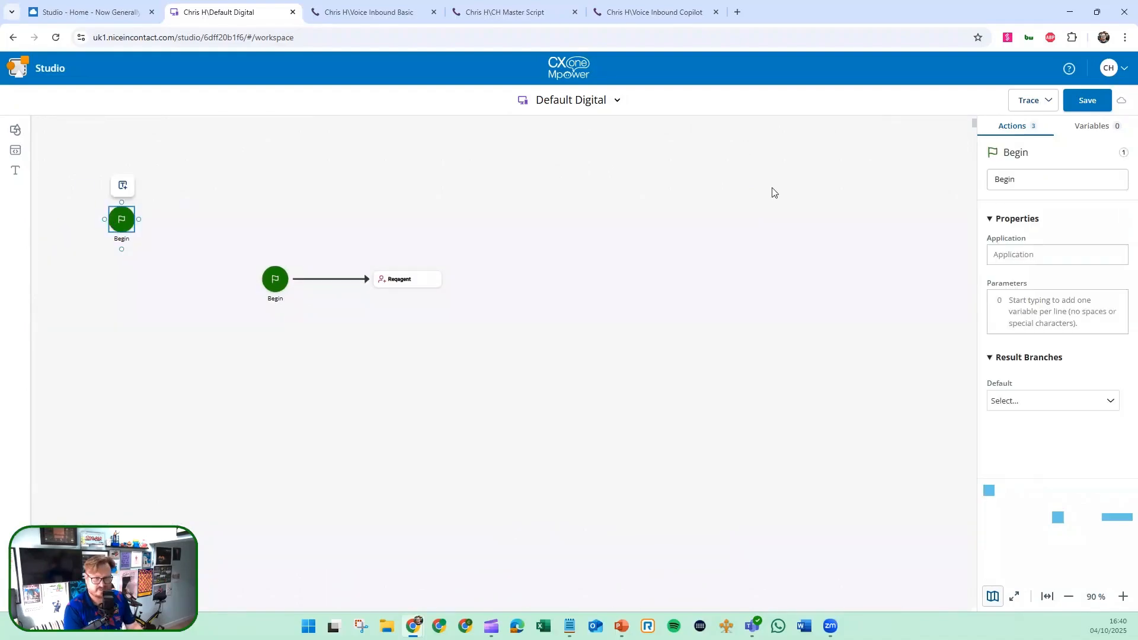
key("Delete")
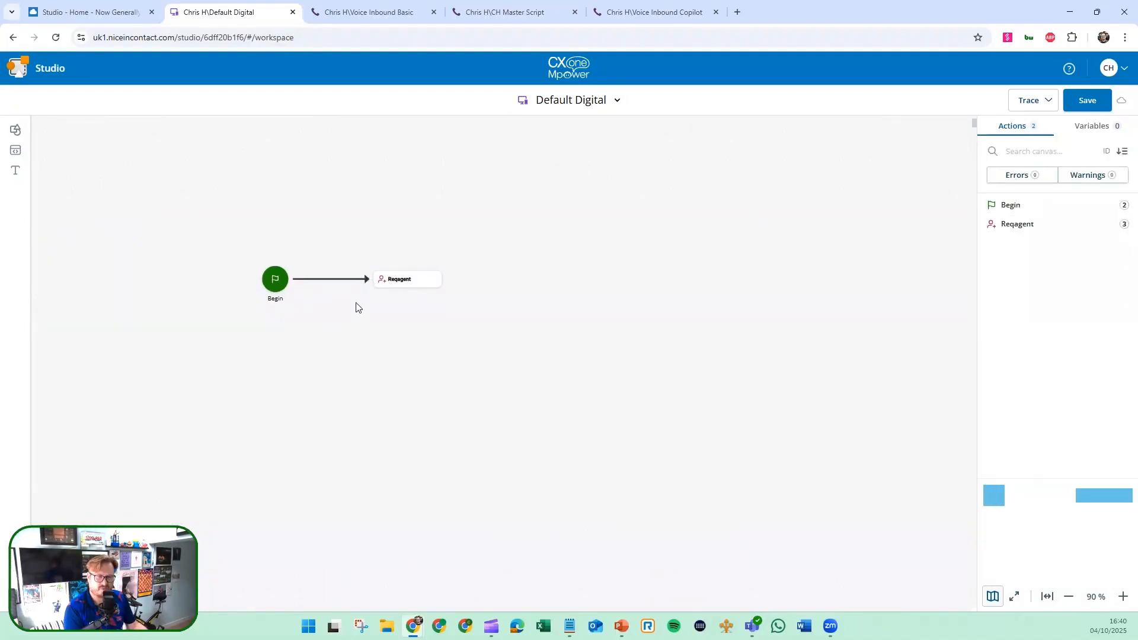
- Review the remaining Reqagent's properties, save the Default Digital script, and deselect the action
scroll(358, 307, "up", 5)
scroll(356, 305, "up", 1)
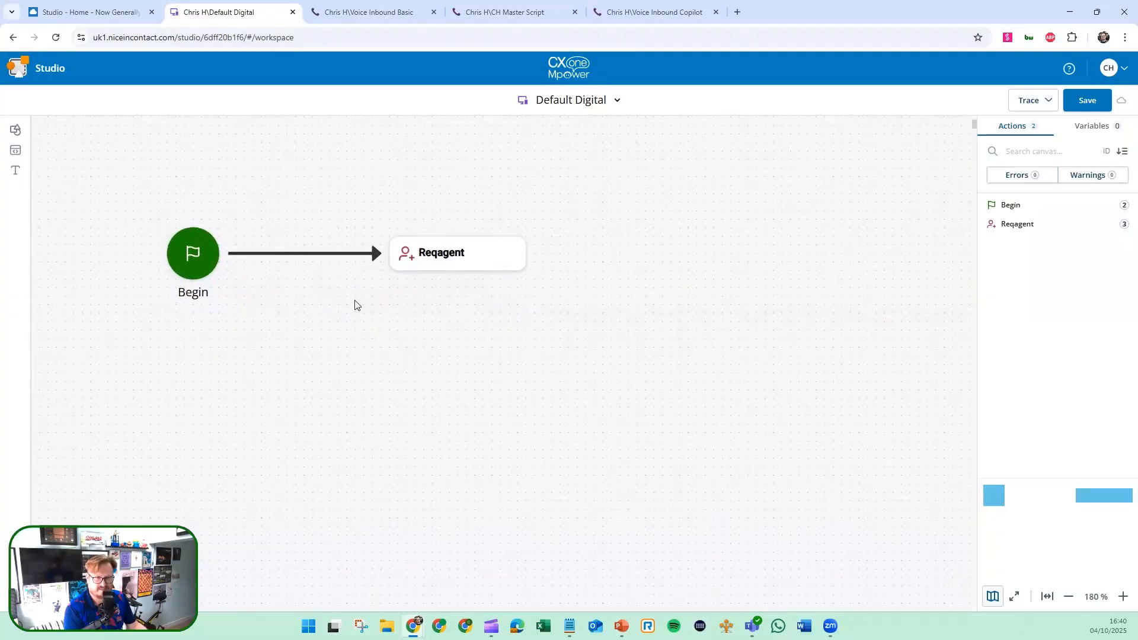
mouse_move(196, 263)
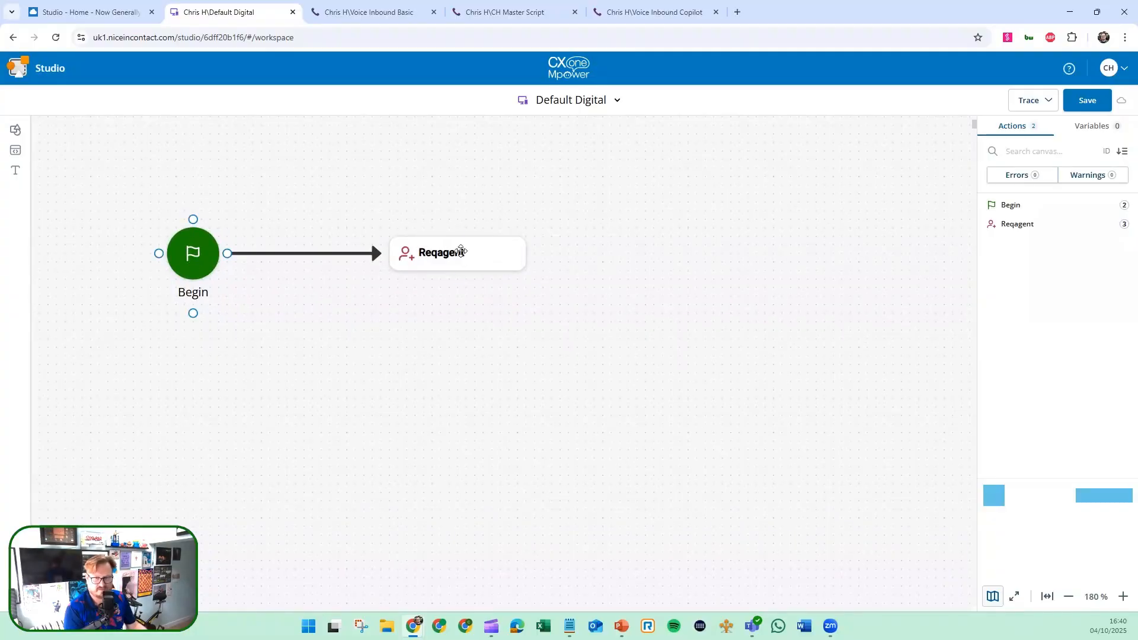
left_click(458, 259)
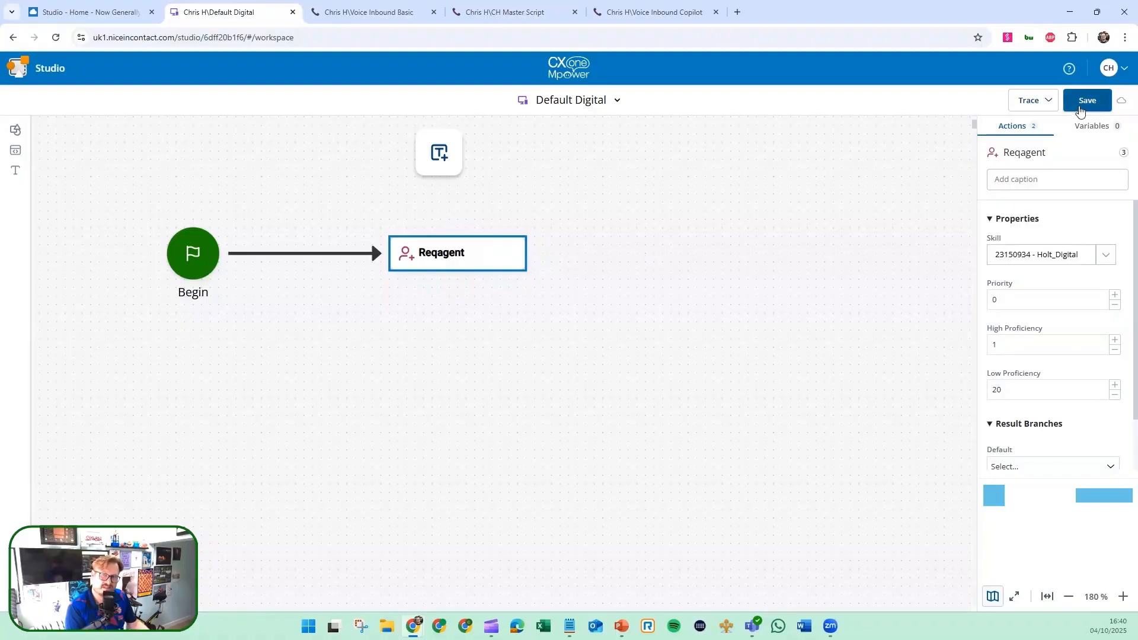
left_click(1080, 104)
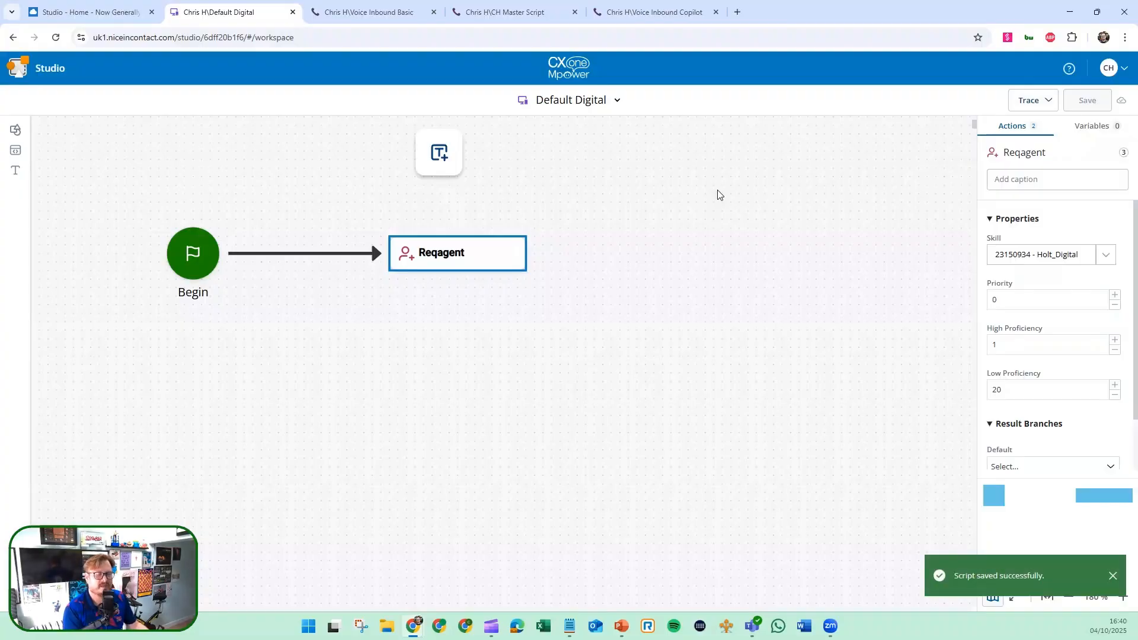
left_click(613, 354)
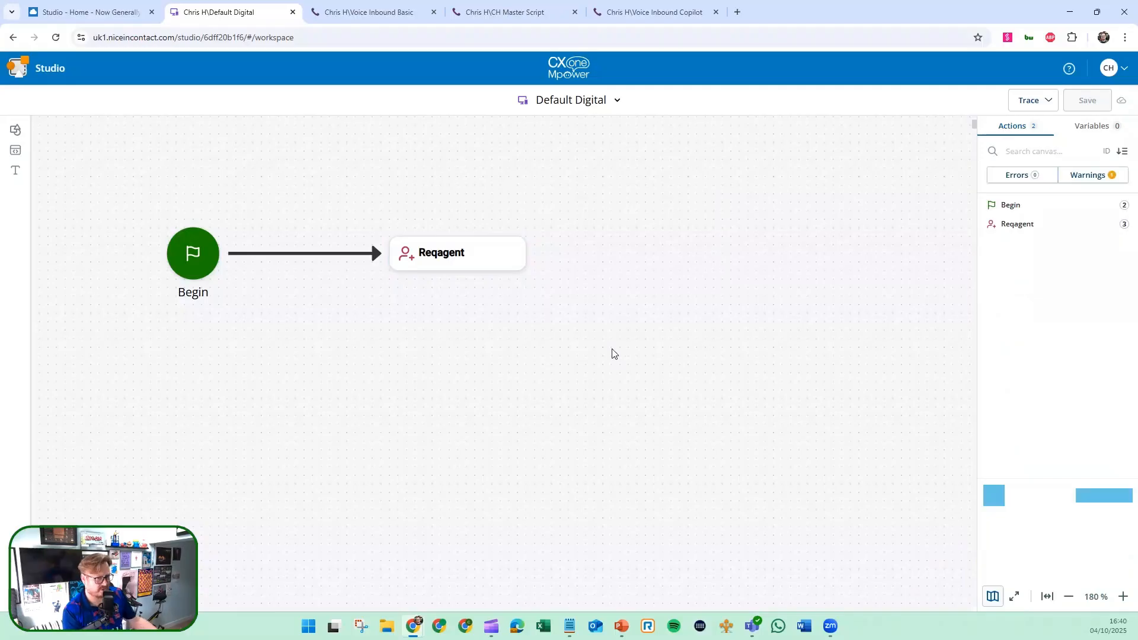